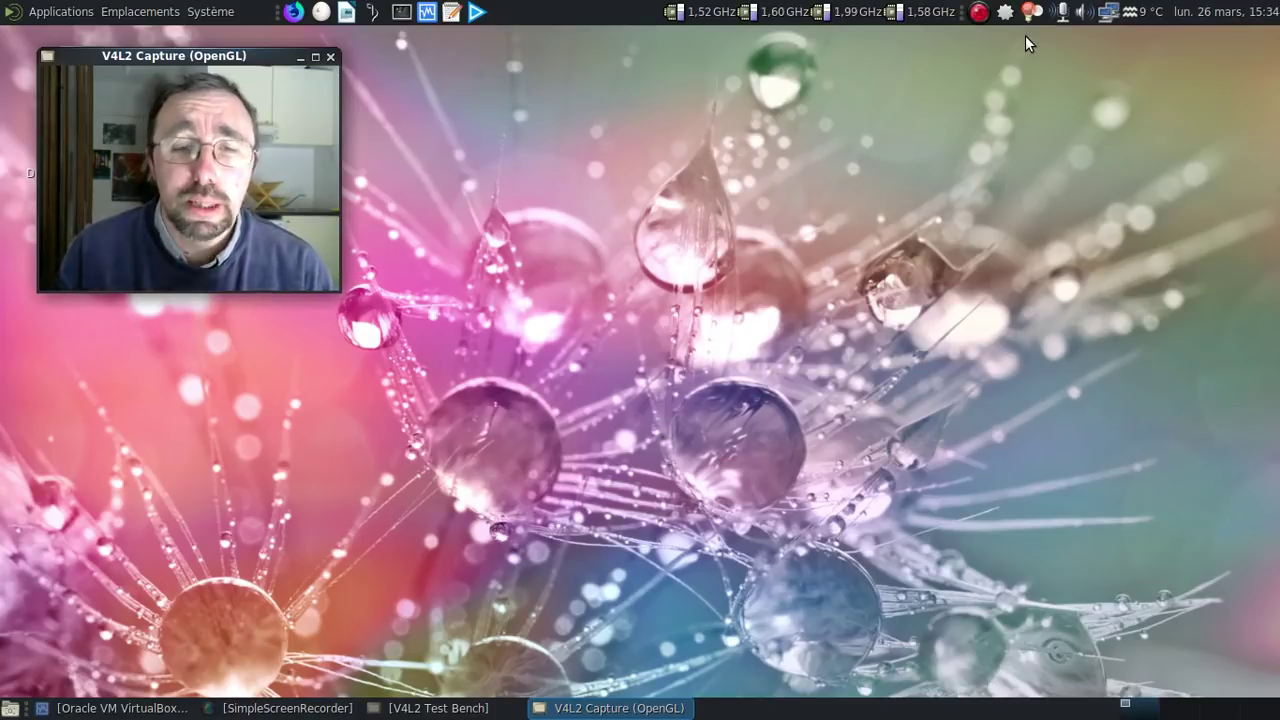
Step: Start the MS-WinNT 3.1 virtual machine, minimize the VirtualBox manager and move the machine's window clear of the webcam window
left_click(152, 708)
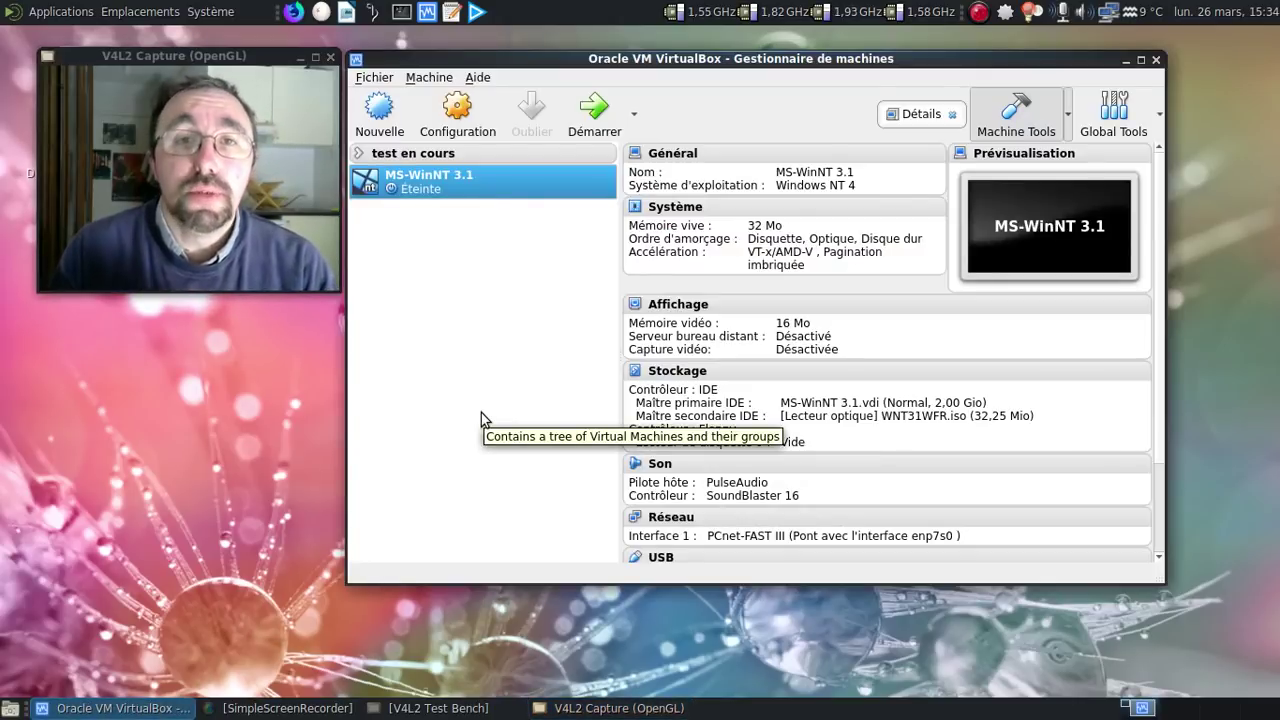
left_click(578, 122)
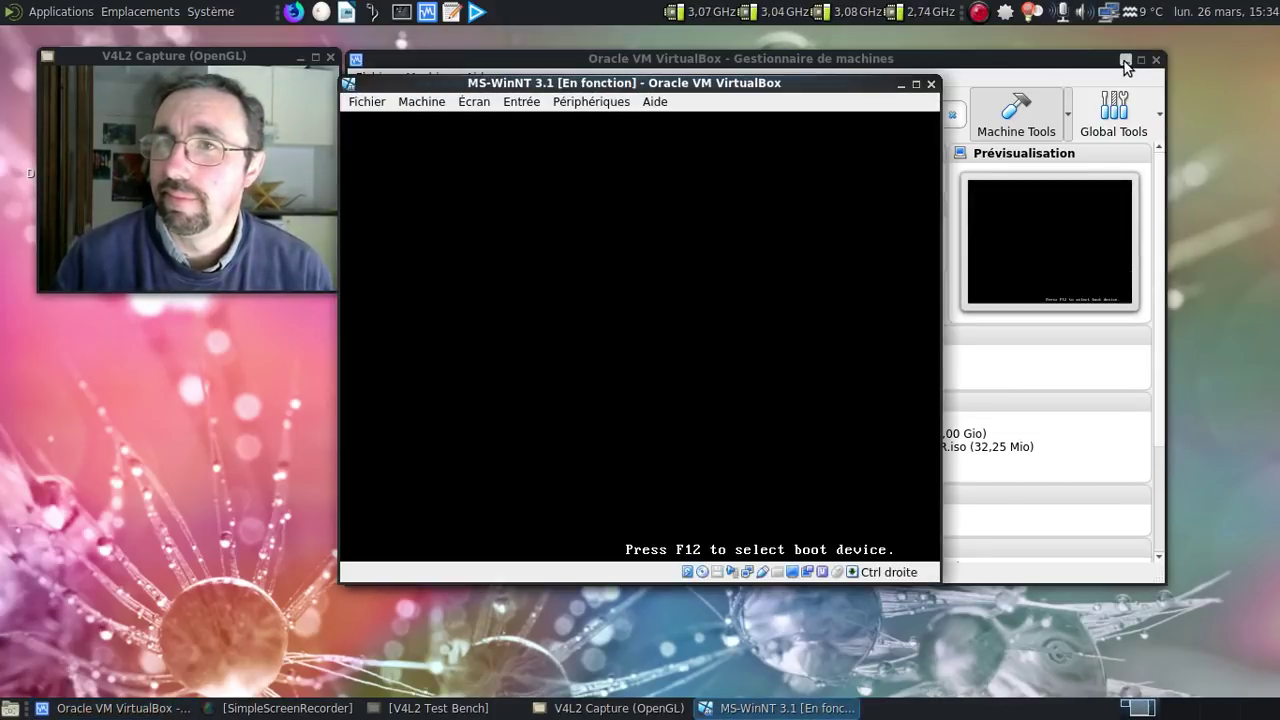
left_click(1125, 60)
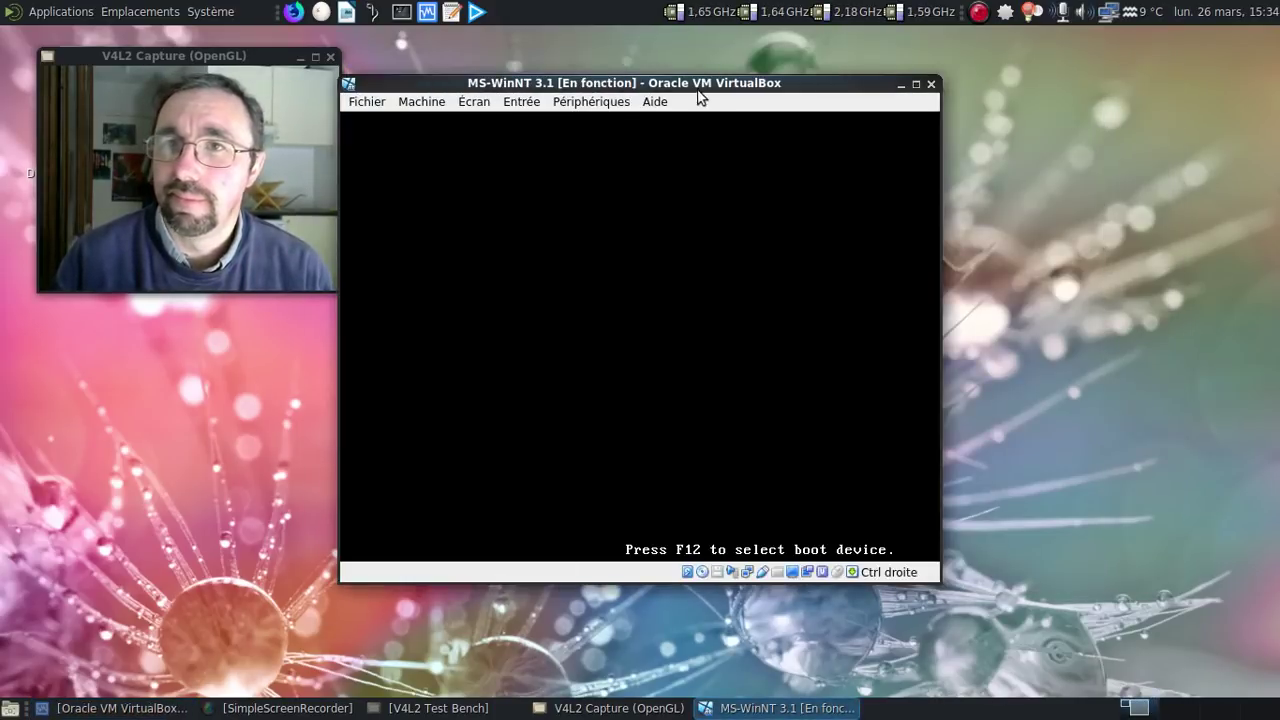
left_click_drag(684, 87, 727, 56)
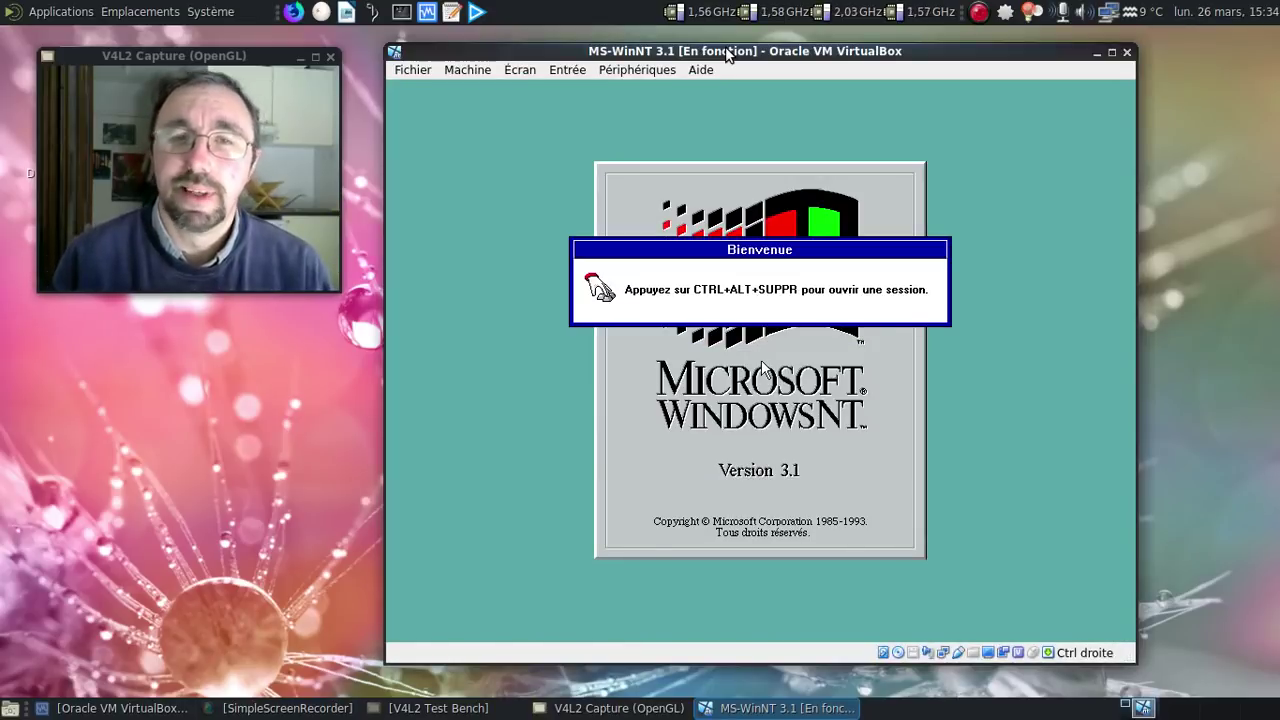
Step: Log on to Windows NT by entering the account password, dismissing any access message and retrying if needed
key("ctrl+alt+Delete")
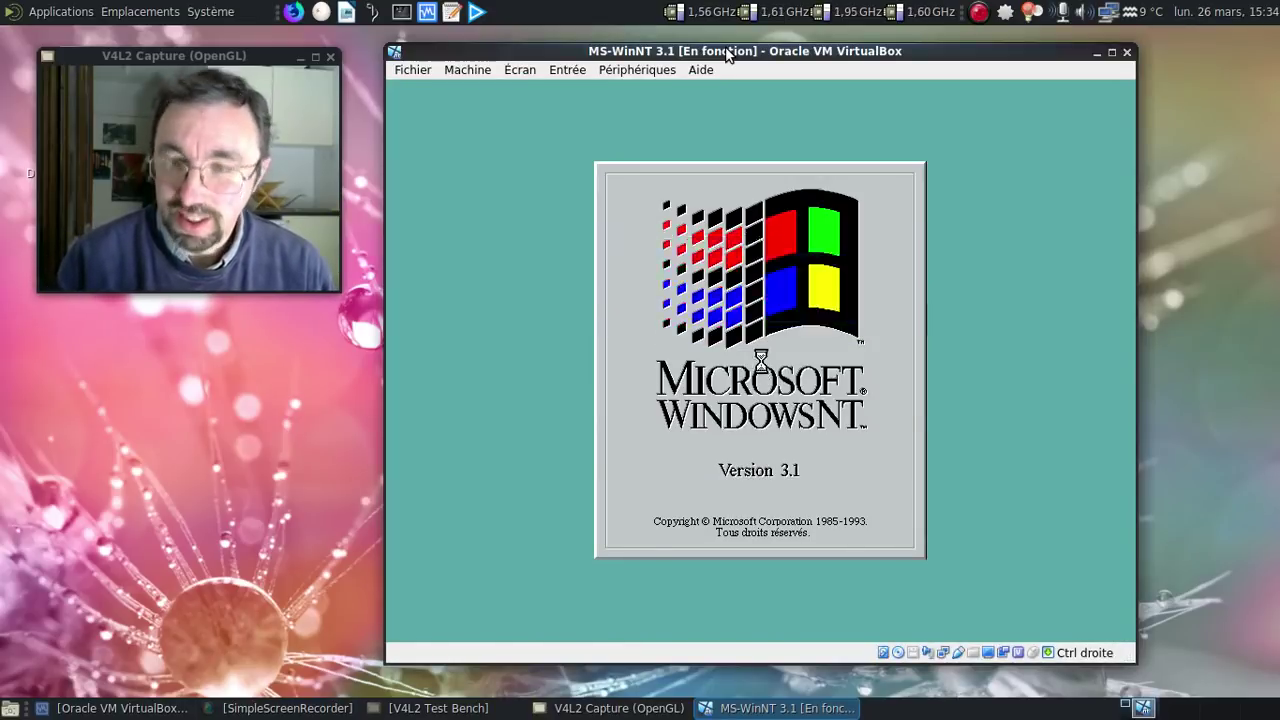
type("********")
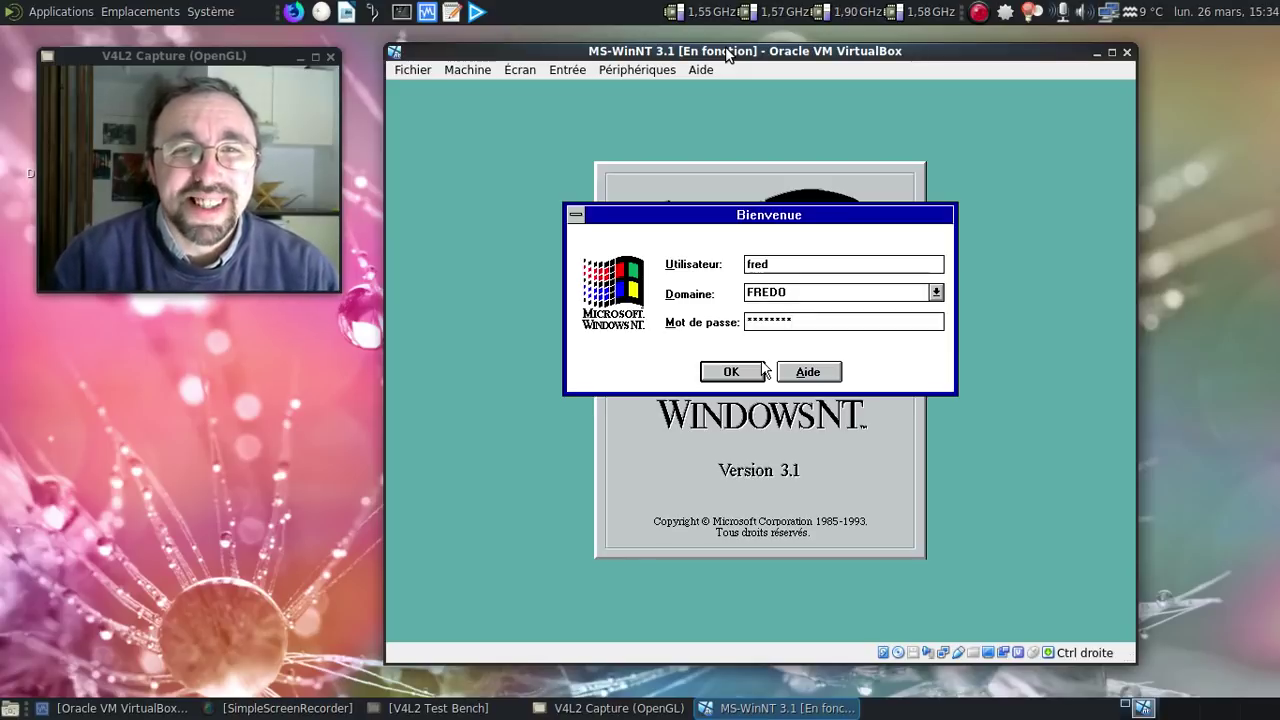
left_click(762, 366)
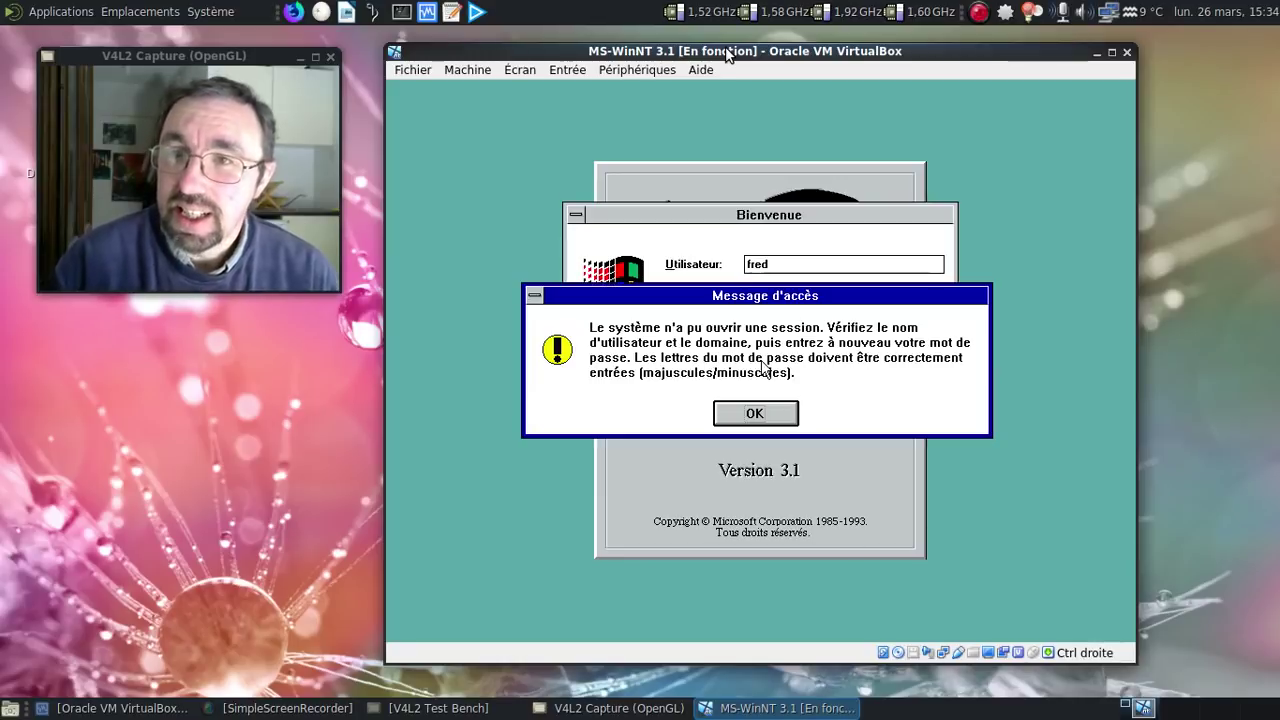
key("Return")
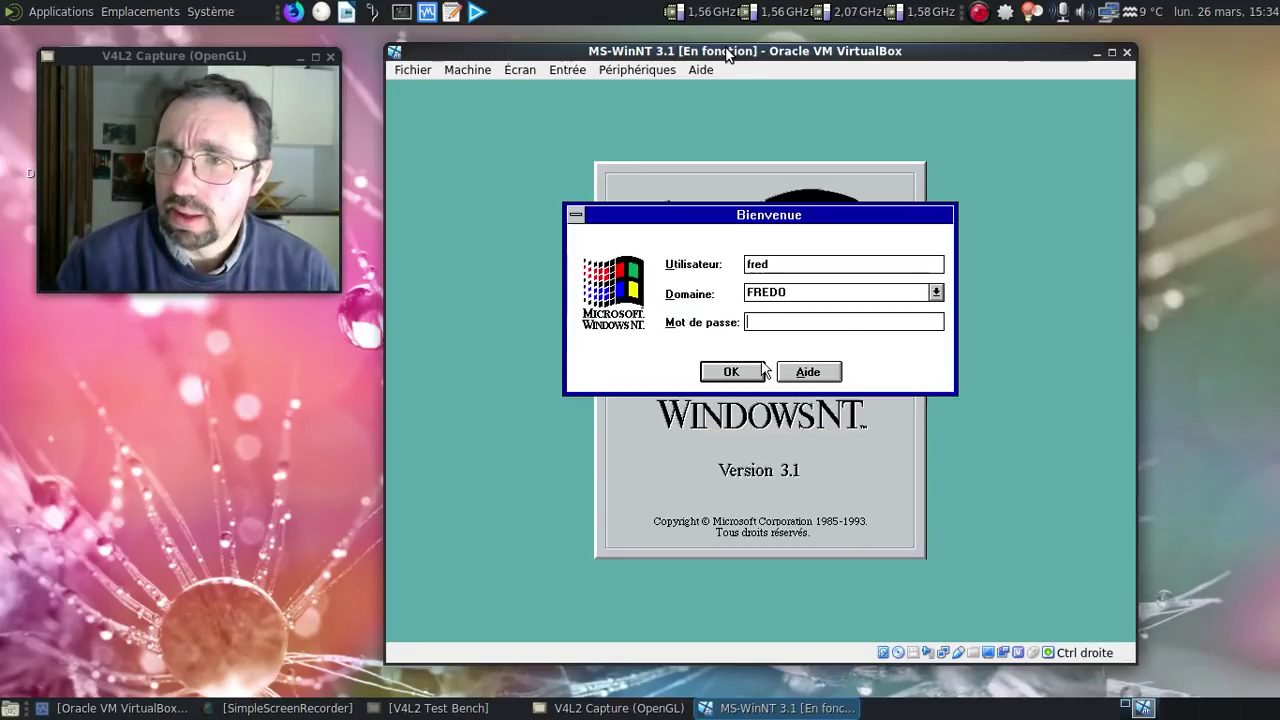
key("Return")
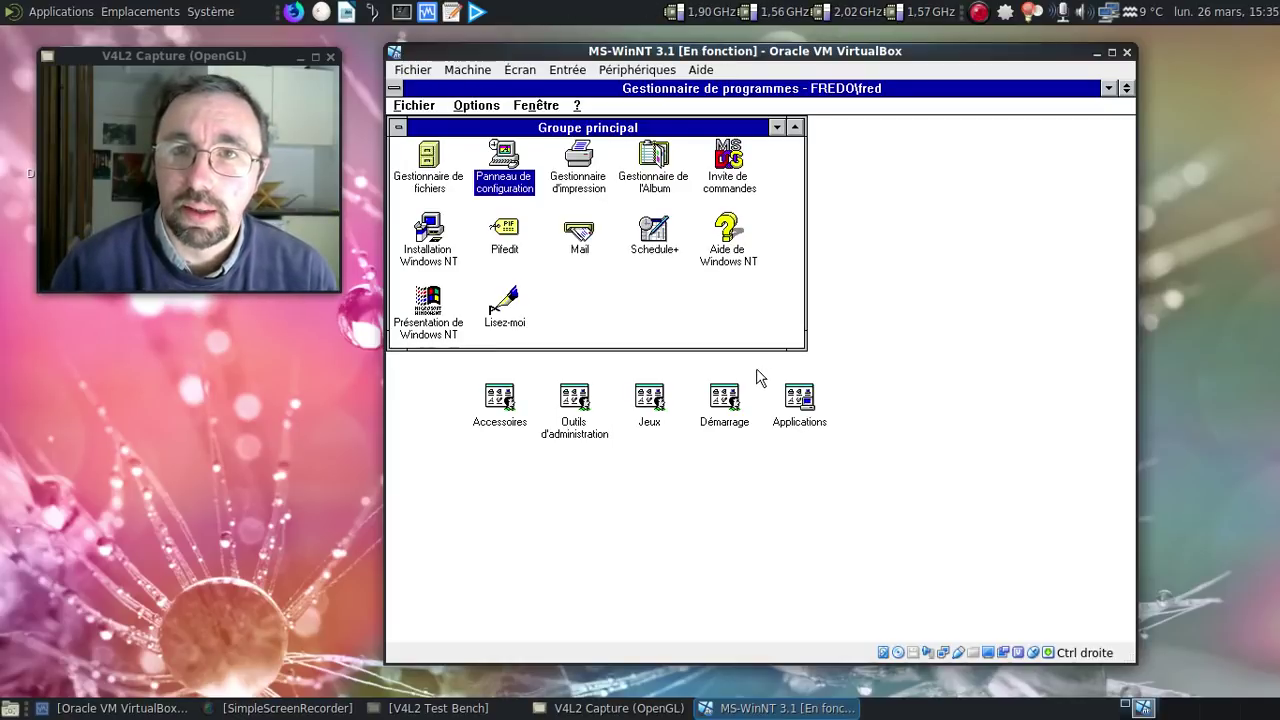
Step: End the current Windows NT session and log back on with the same account
left_click(417, 106)
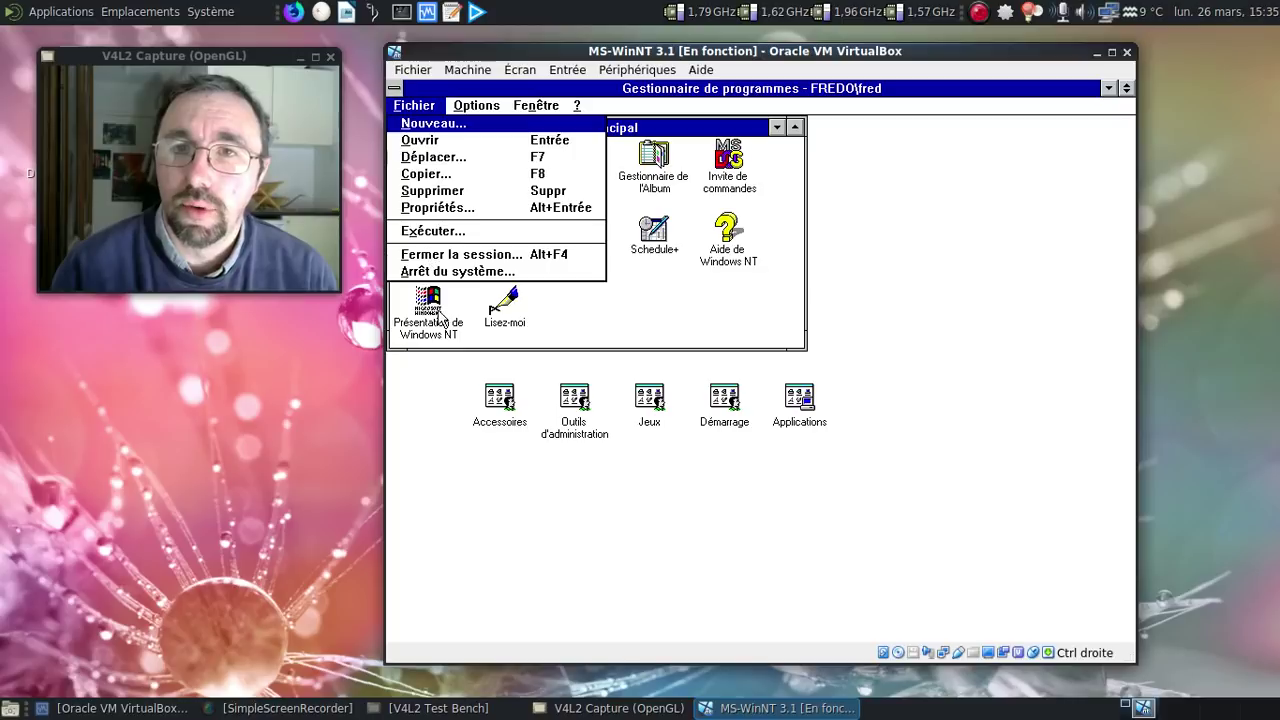
left_click(450, 256)
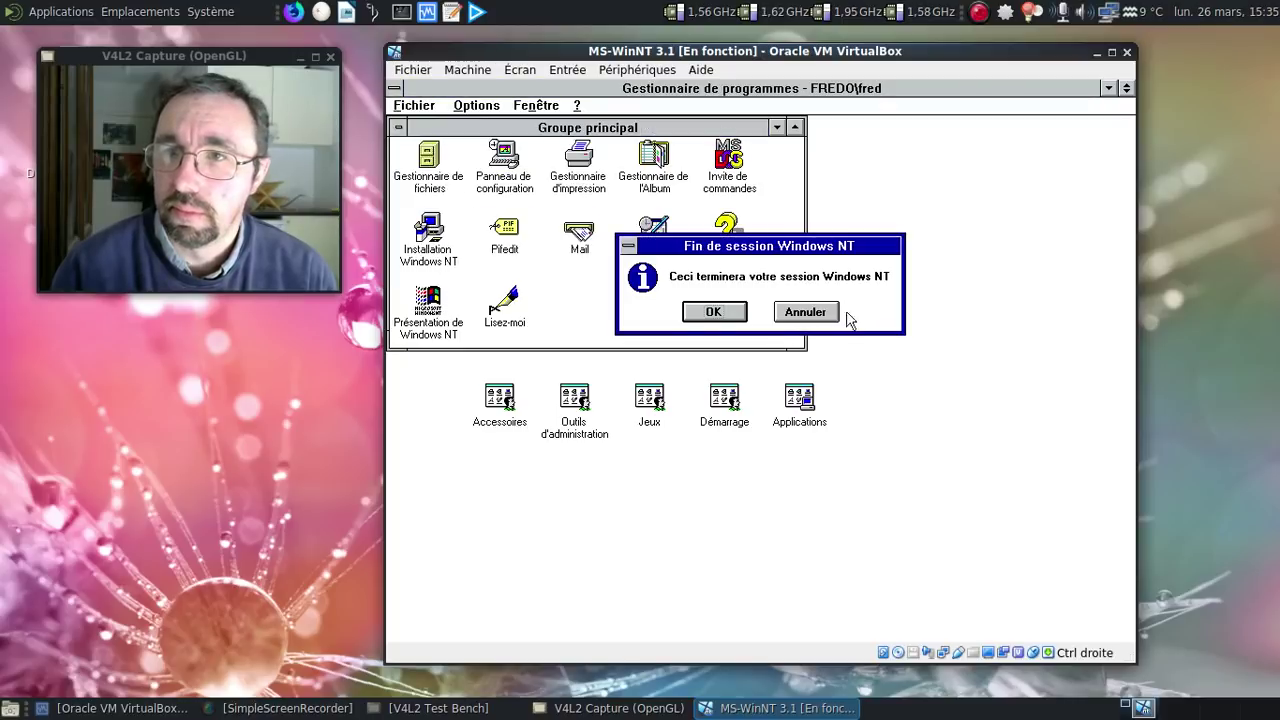
left_click(705, 313)
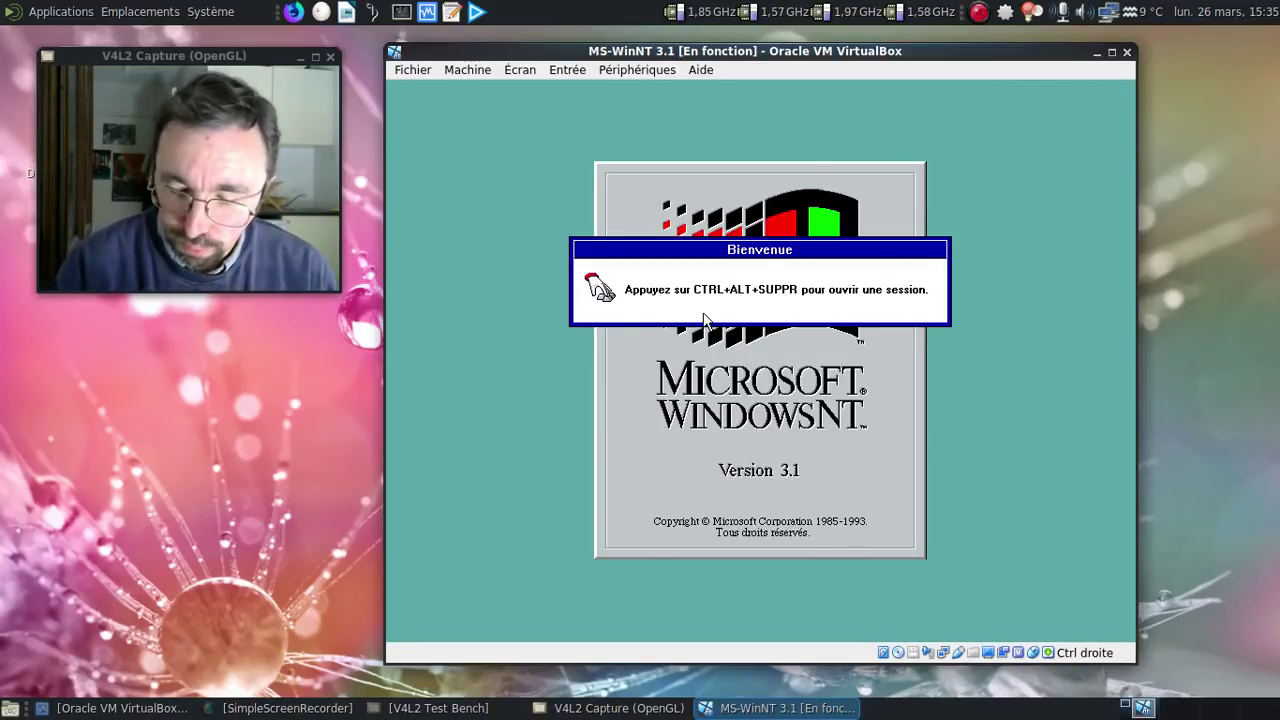
key("ctrl+alt+Delete")
key("Return")
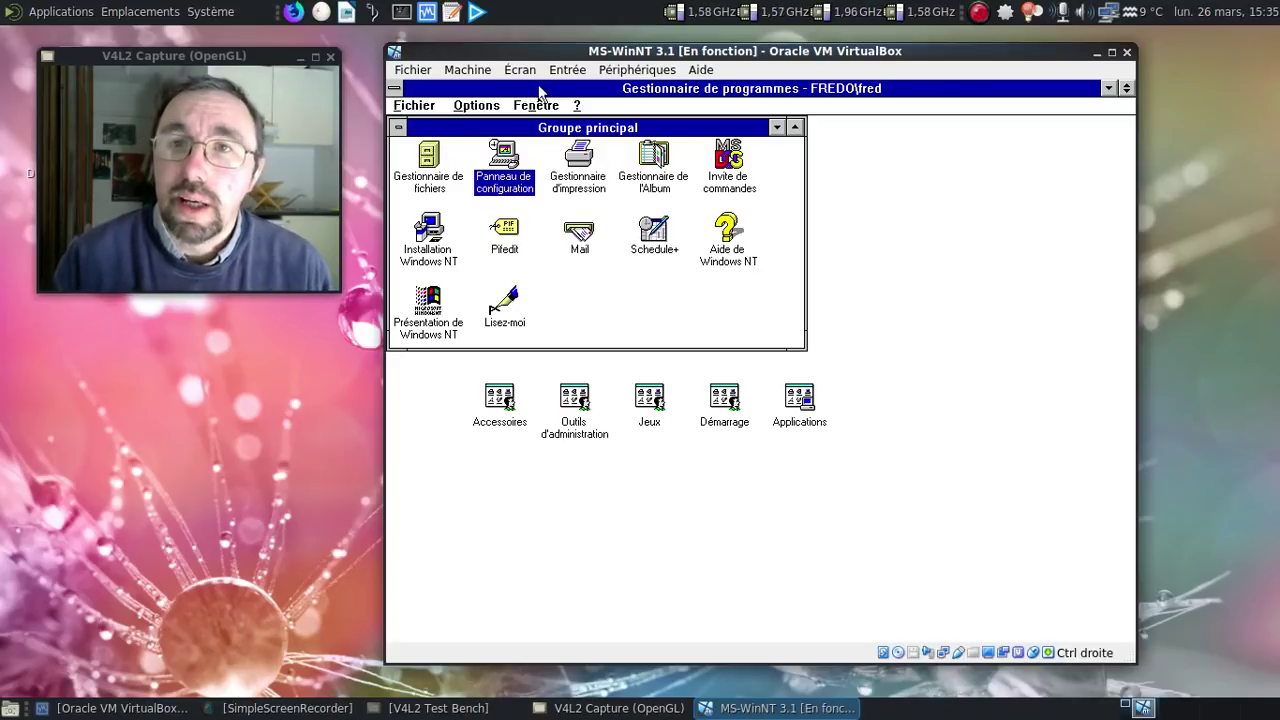
Step: View the About information of the Gestionnaire de programmes and close it
left_click(578, 106)
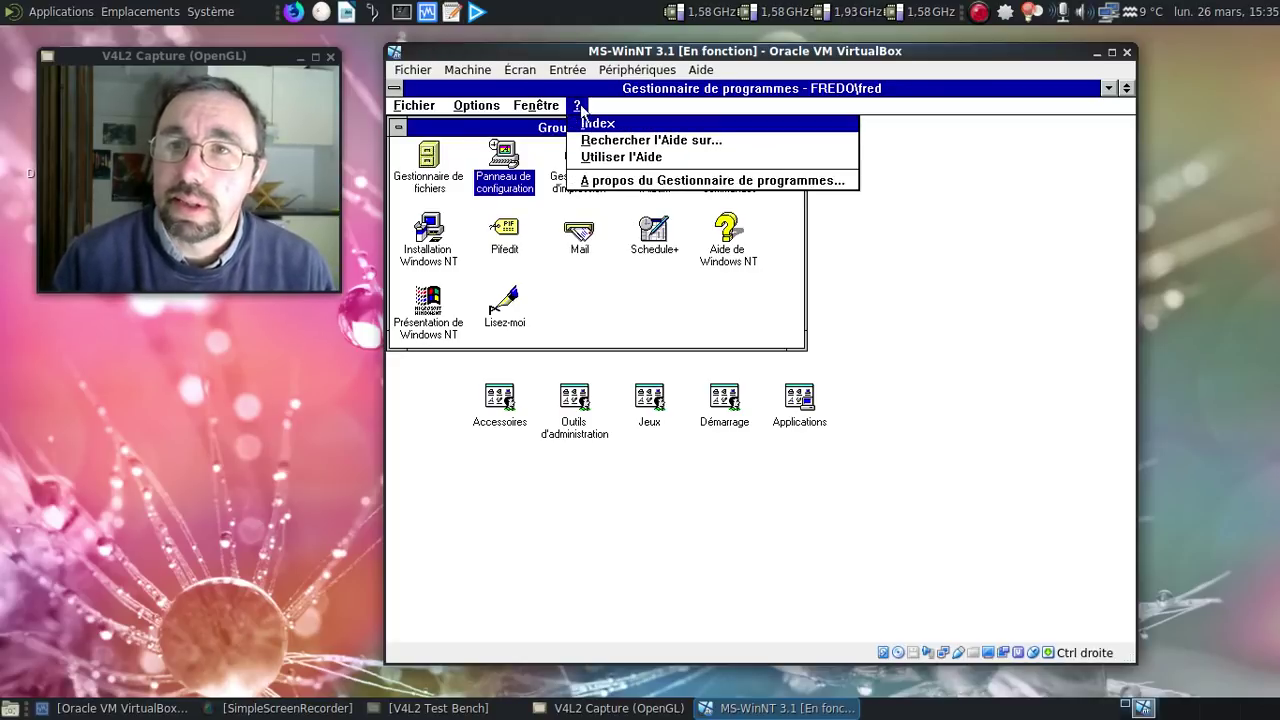
left_click(614, 178)
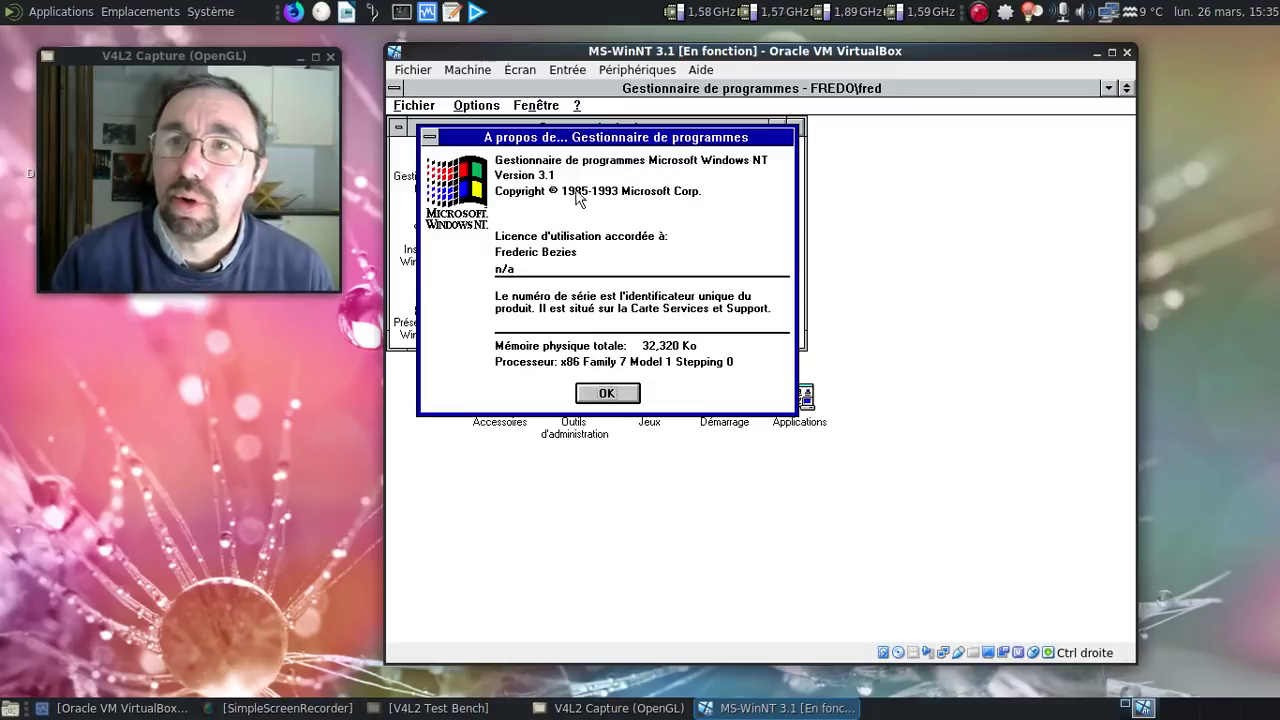
left_click(612, 393)
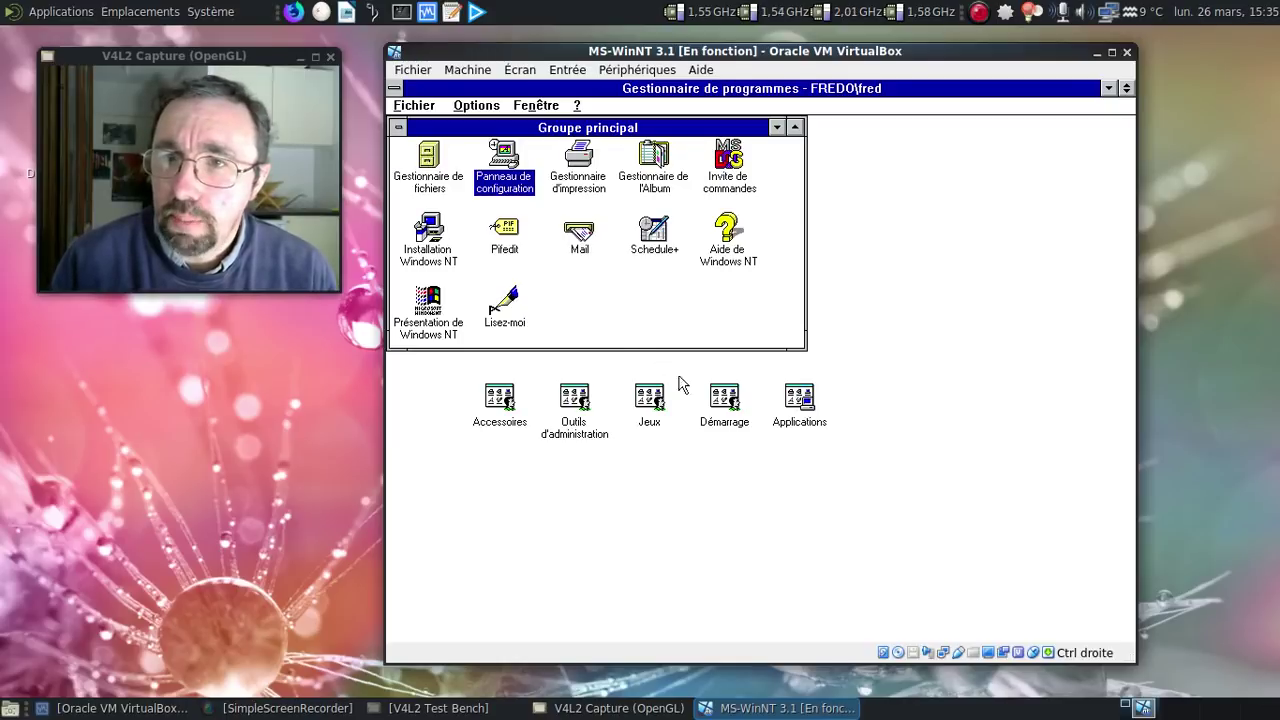
Step: Look inside the Démarrage and Applications program groups, closing each one after viewing it
double_click(722, 402)
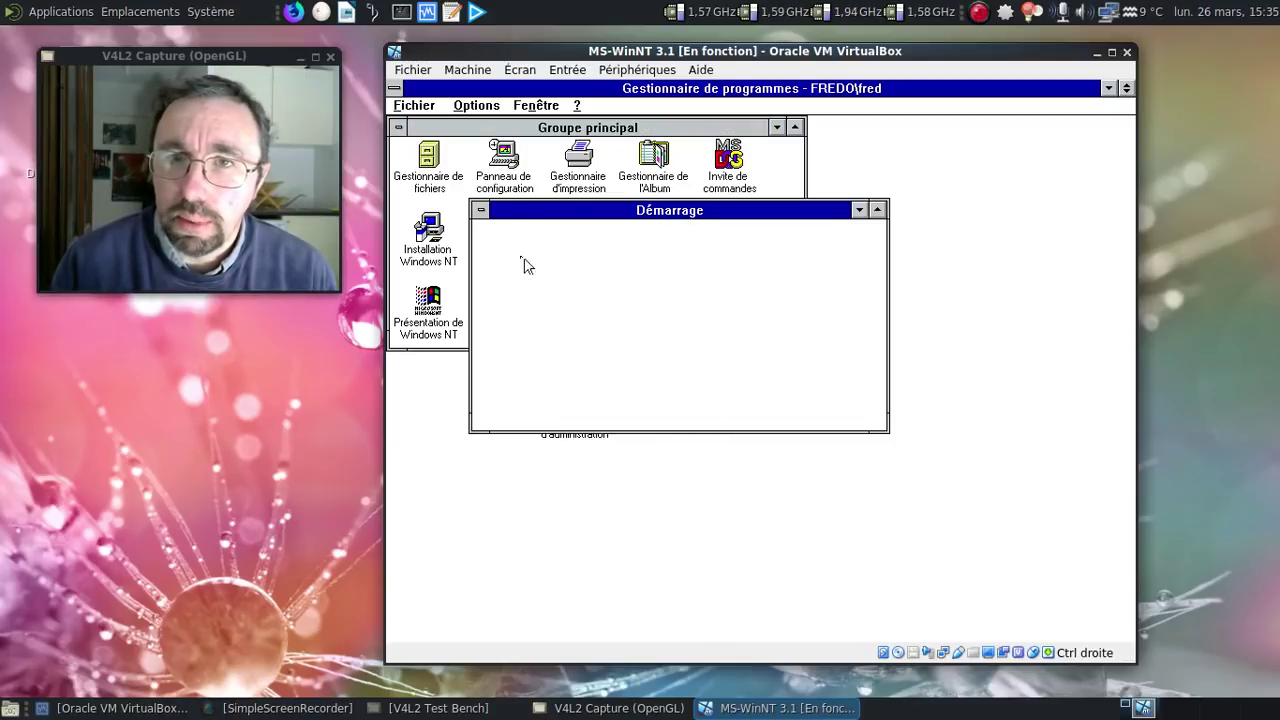
double_click(481, 210)
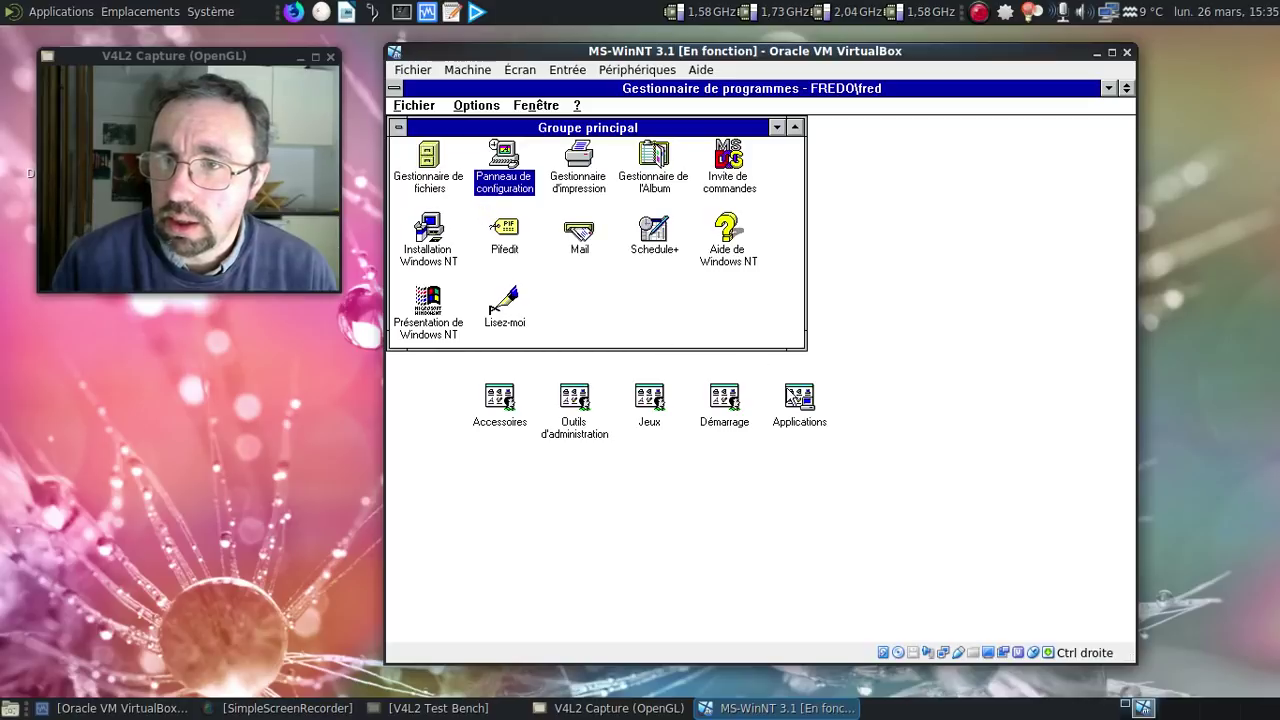
left_click(797, 398)
double_click(795, 398)
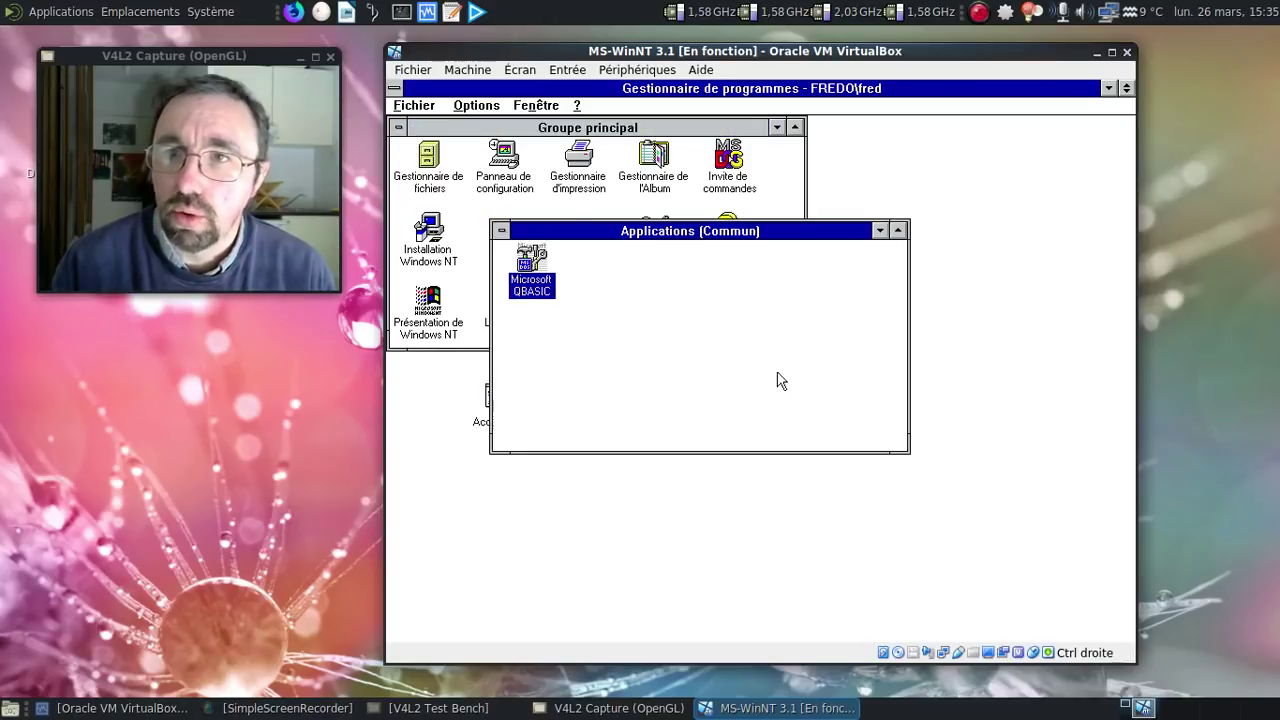
double_click(501, 231)
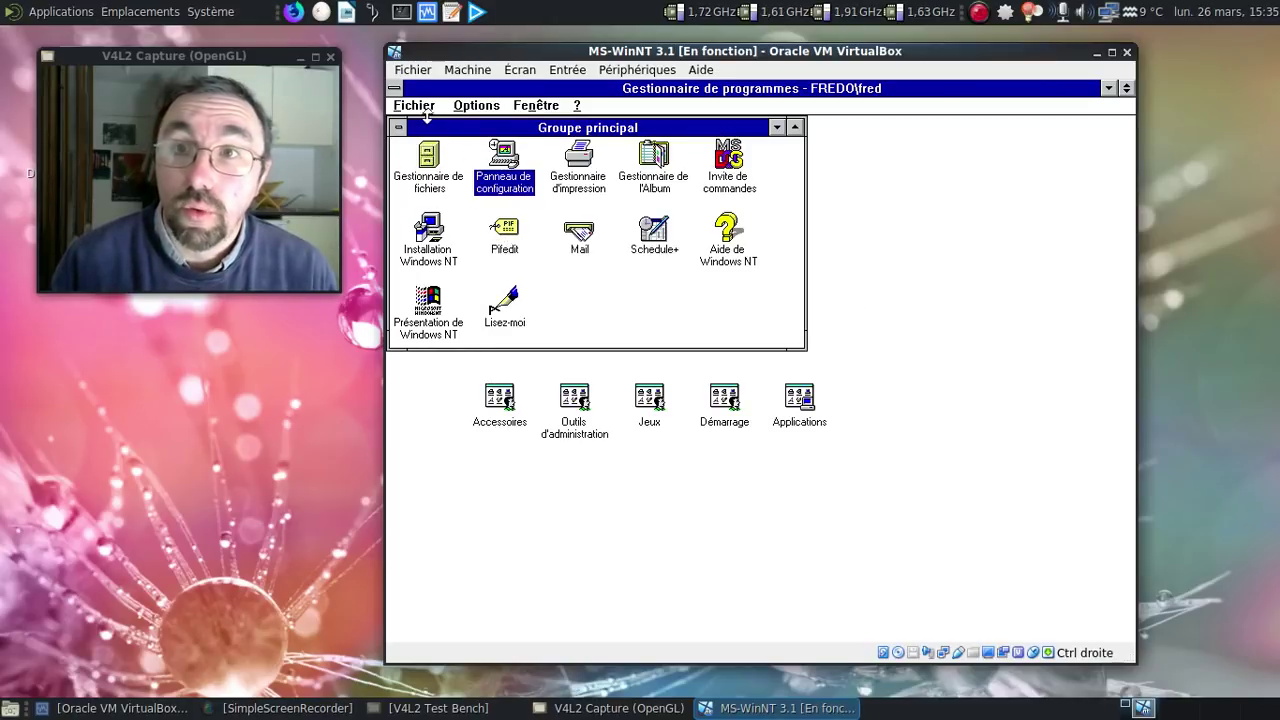
Step: Run winver in the Invite de commandes to check the Windows version, and close the version dialog and the command window
double_click(725, 158)
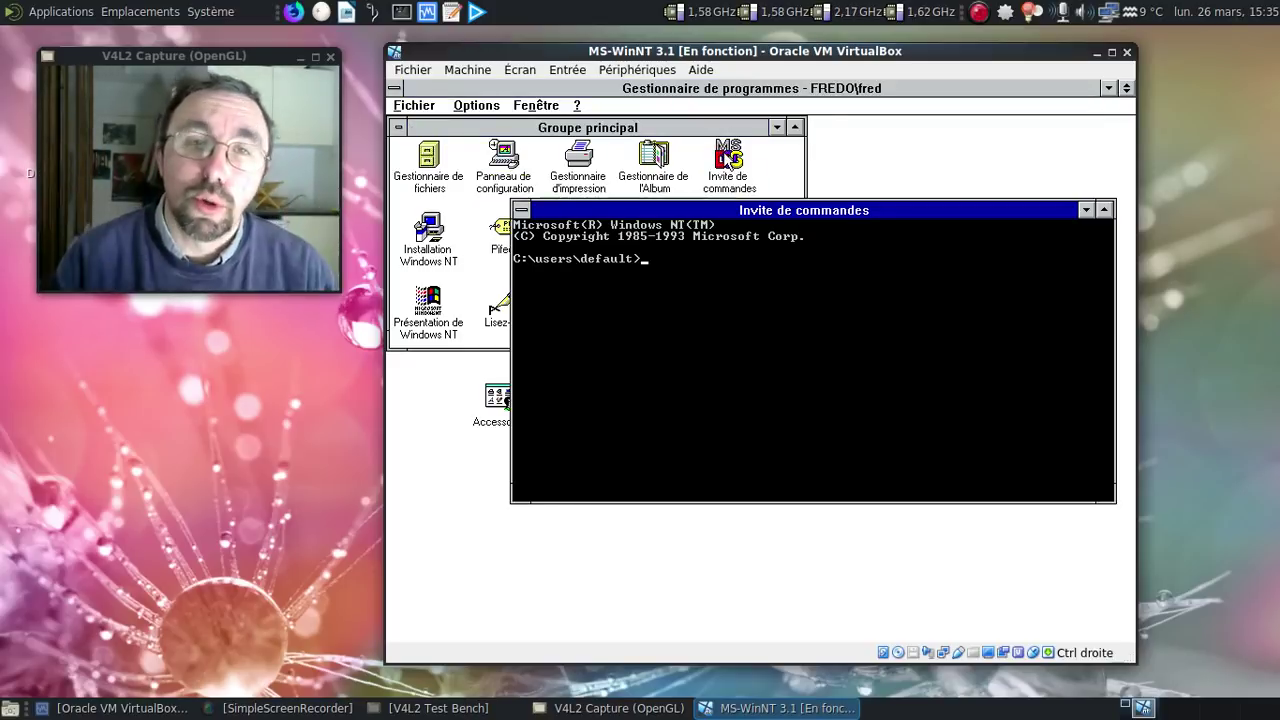
type("winver")
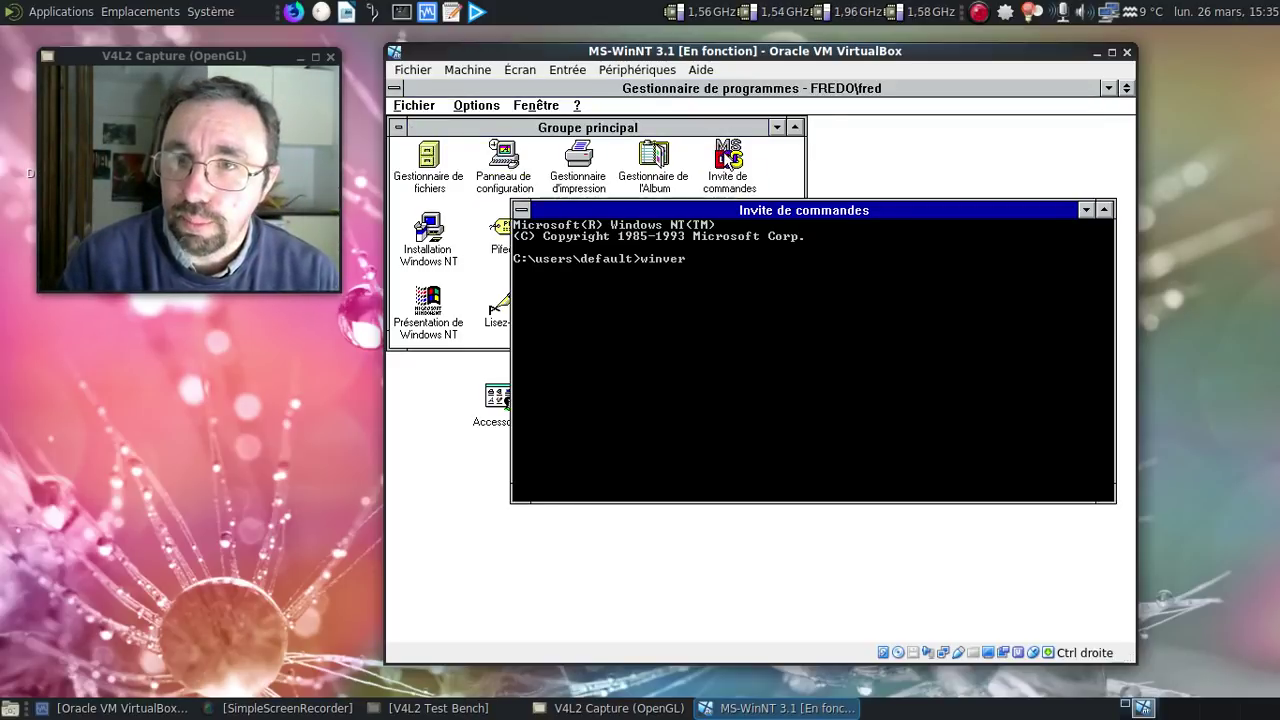
key("Return")
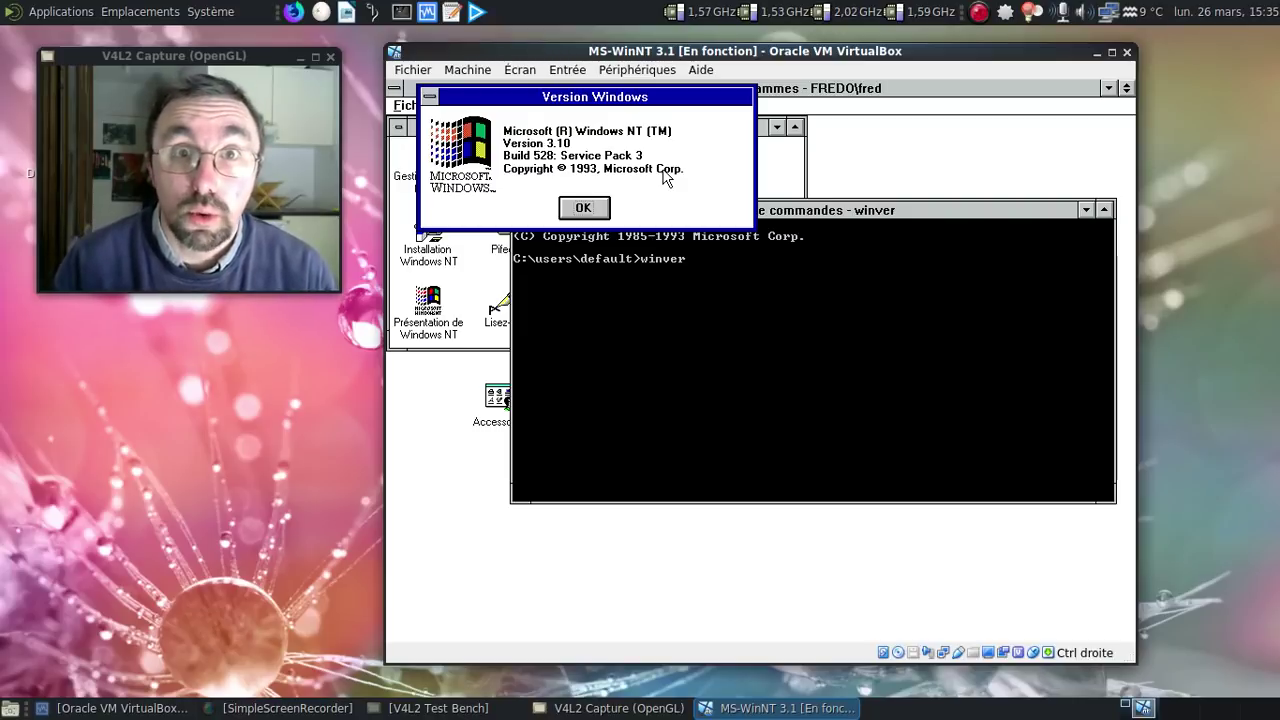
left_click(584, 209)
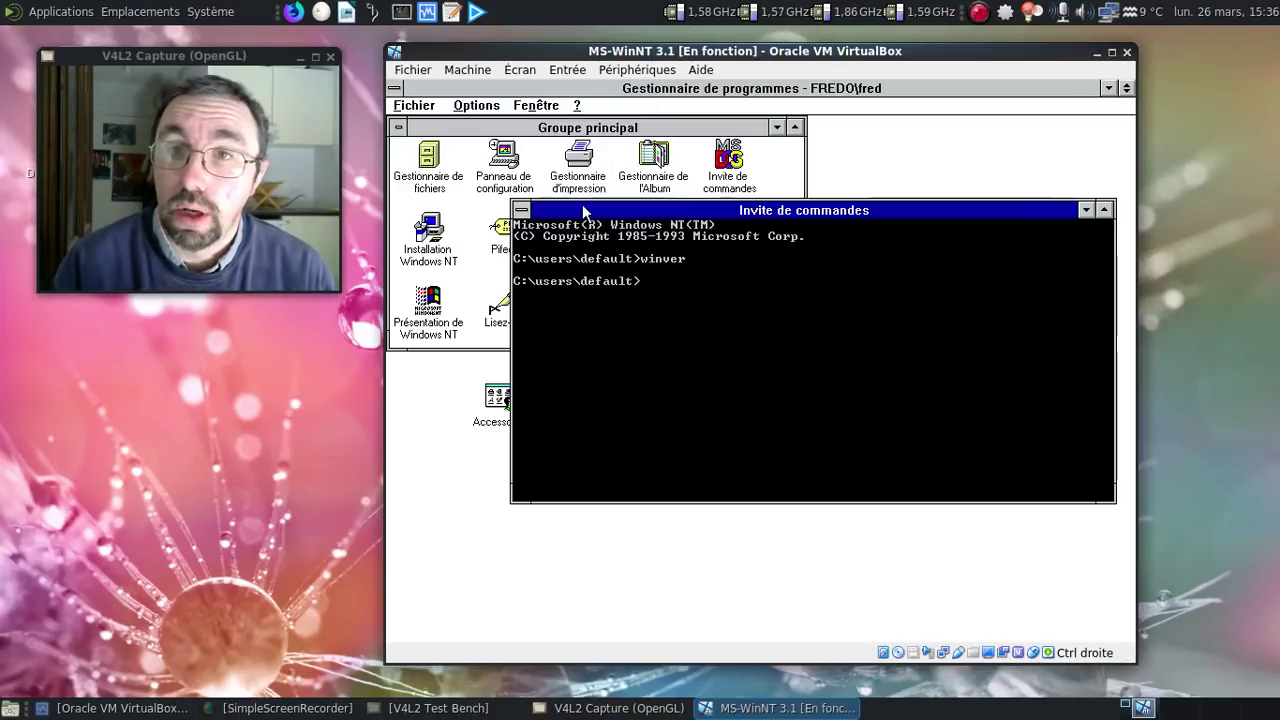
double_click(521, 209)
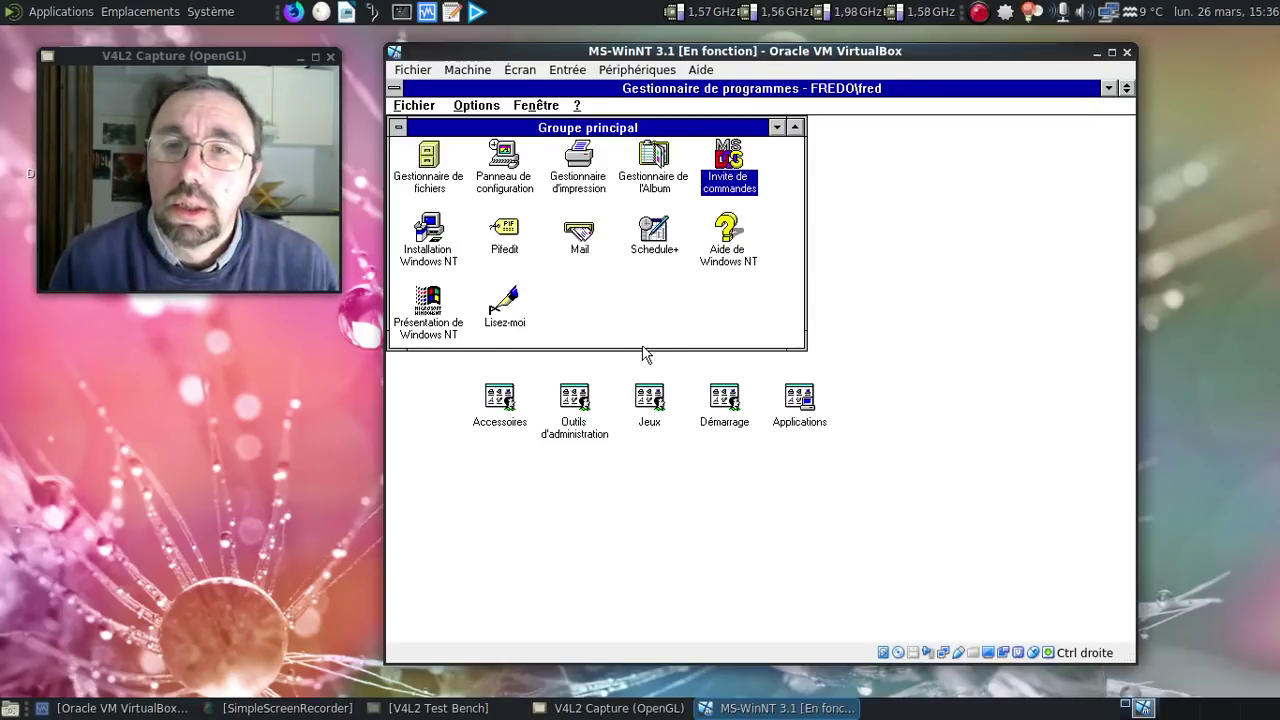
Step: Open the Lisez-moi document, dismissing any application error, skim its additional information on Windows NT and close it
left_click(510, 318)
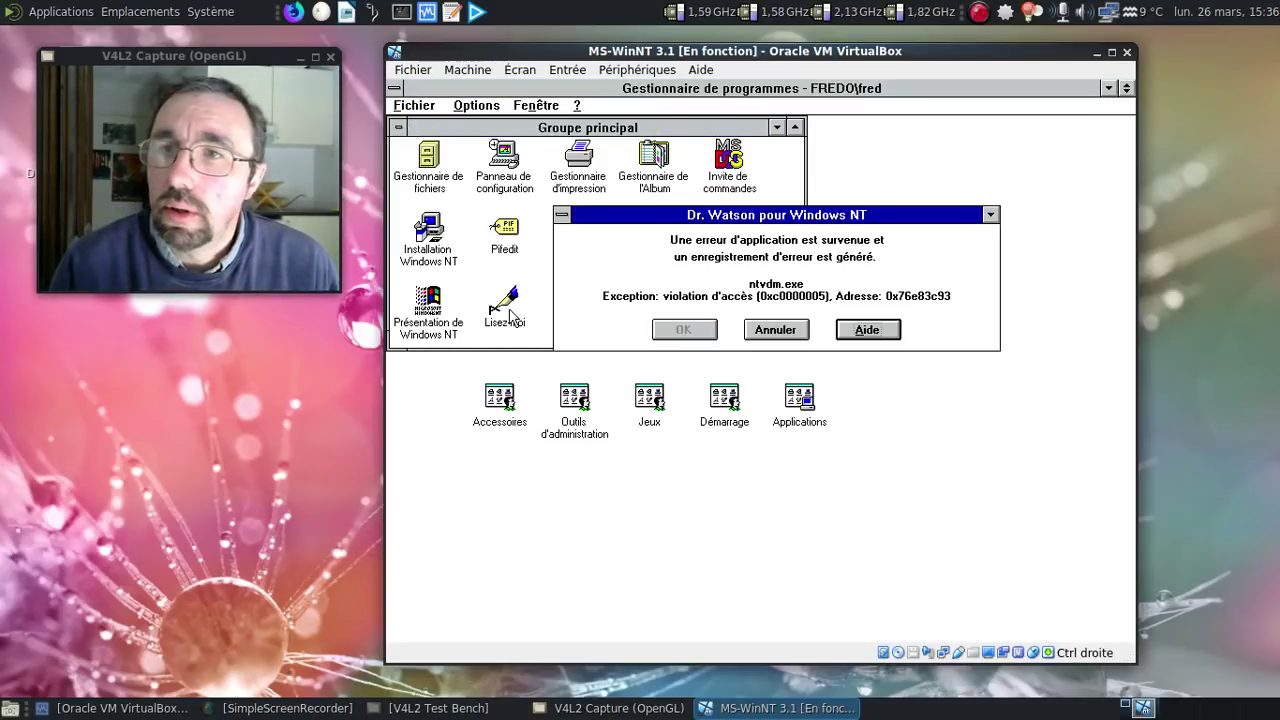
left_click(786, 337)
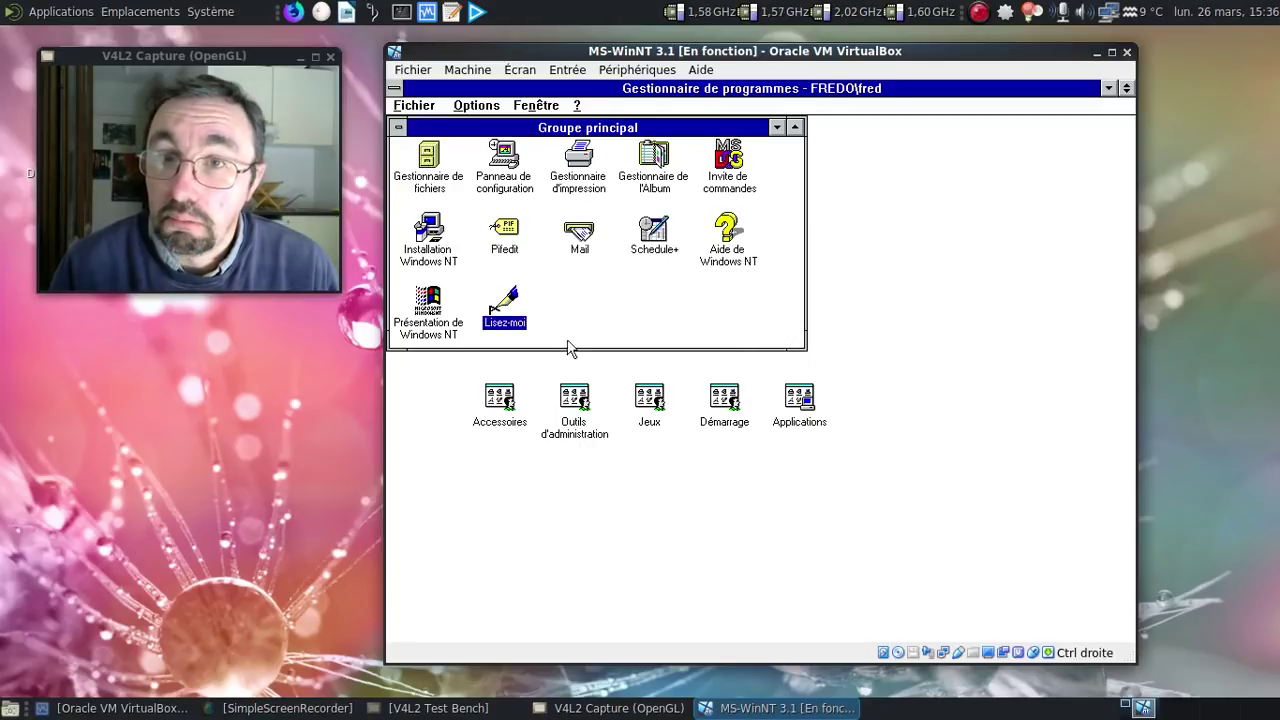
double_click(523, 331)
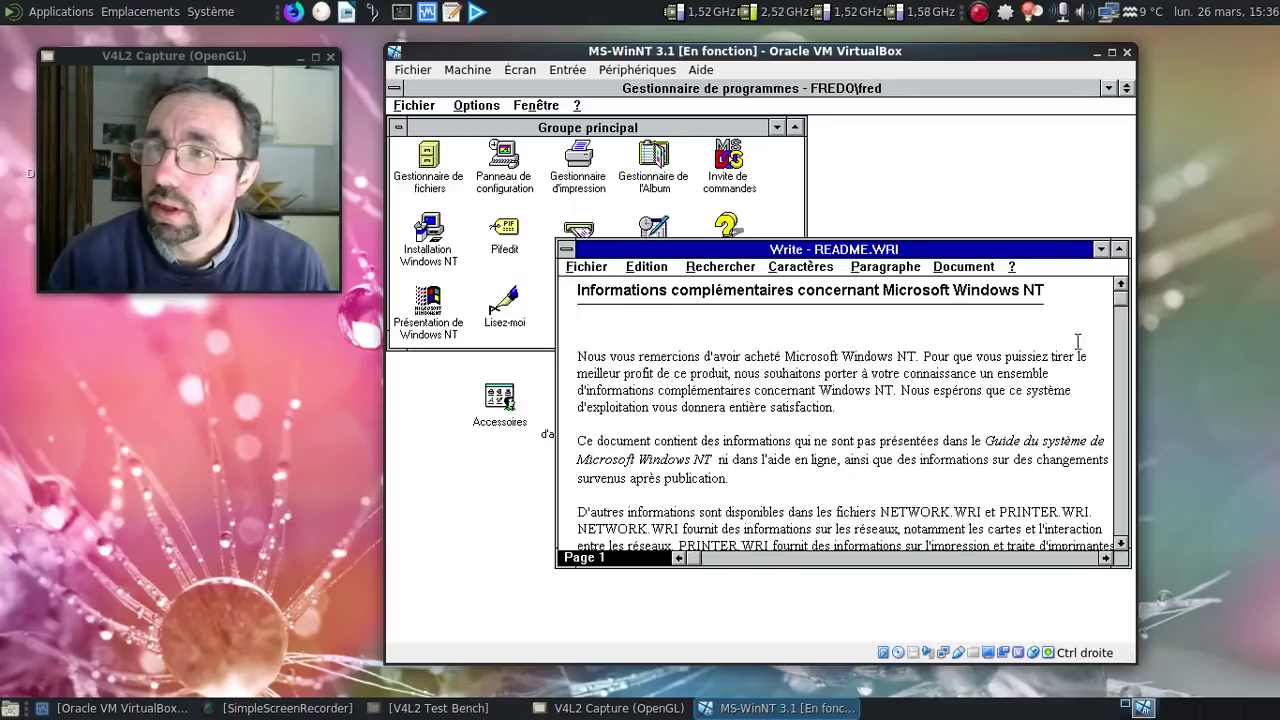
left_click_drag(1121, 308, 1121, 340)
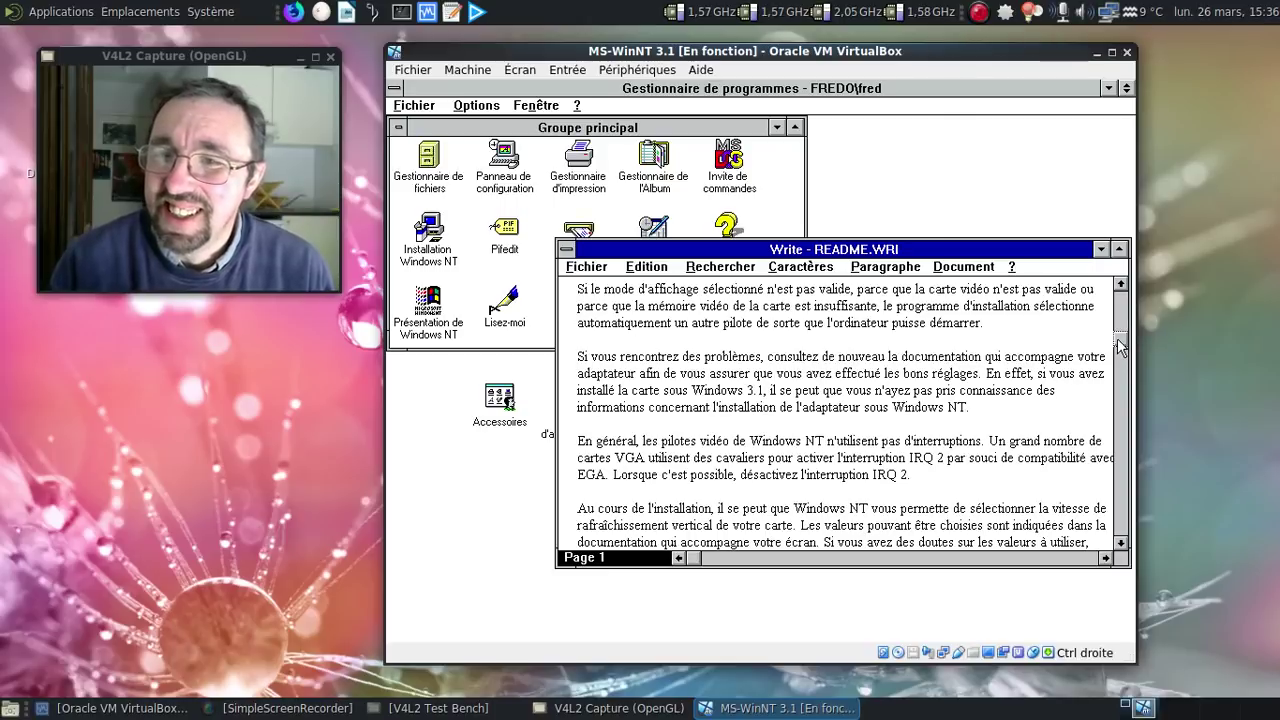
left_click(1121, 372)
left_click(1124, 440)
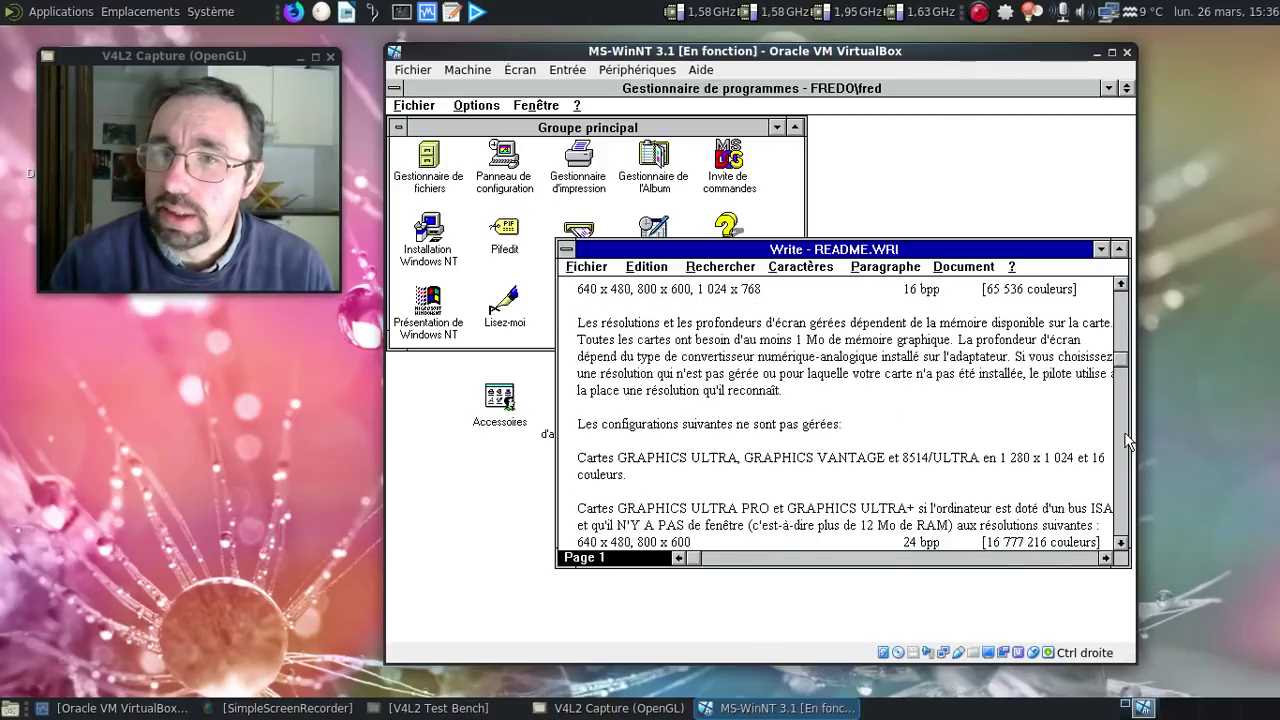
left_click(1124, 446)
left_click(1124, 446)
left_click(1124, 446)
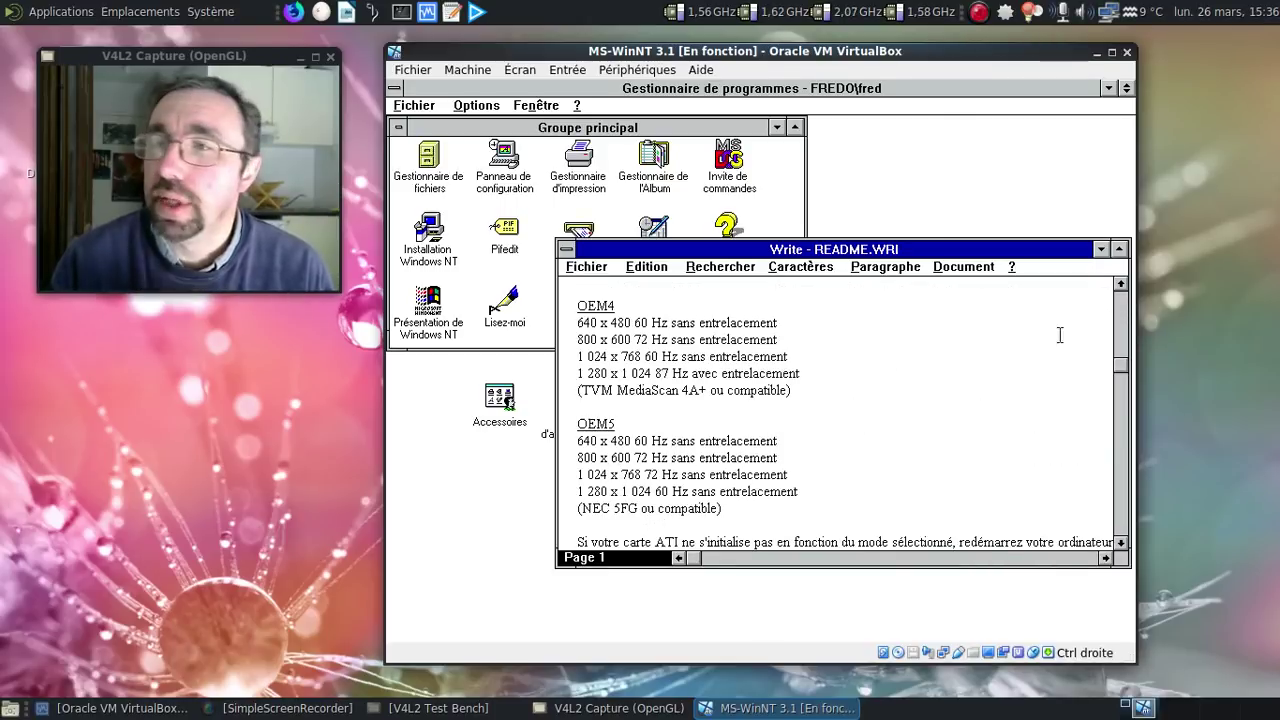
double_click(567, 250)
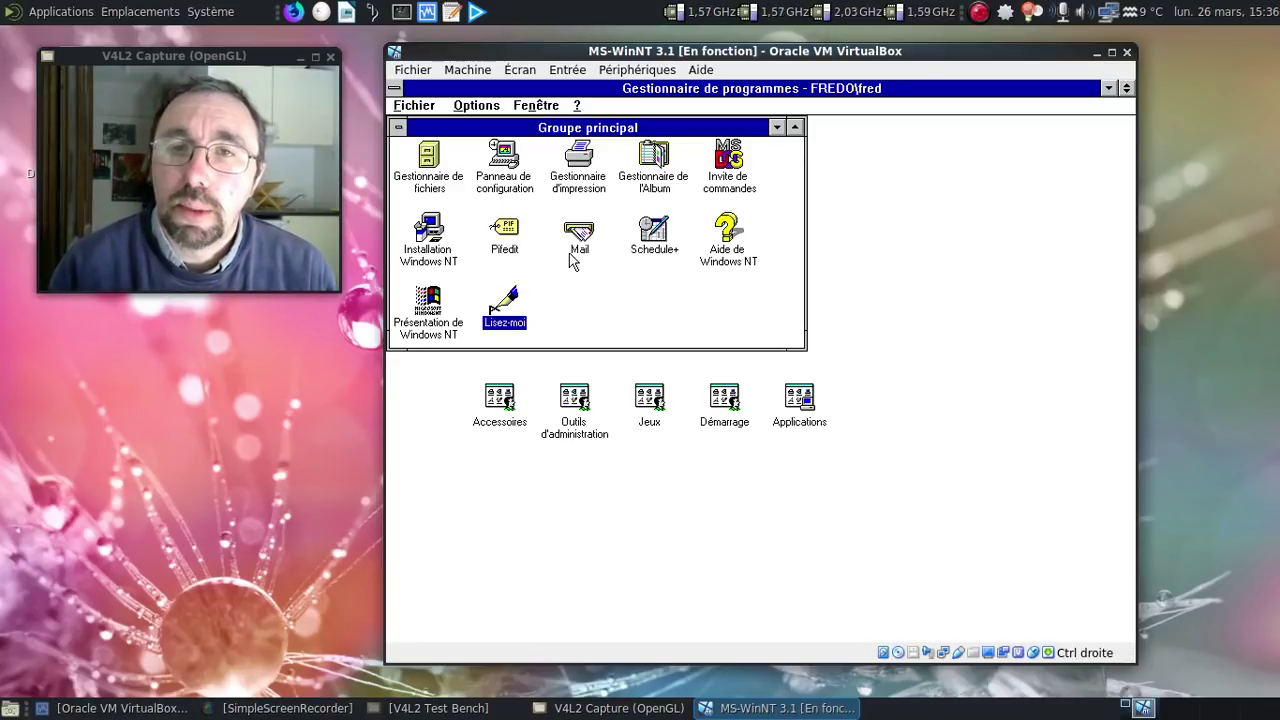
Step: Open the Gestionnaire de fichiers and browse to the C:\WINNT\SYSTEM32 folder
double_click(449, 190)
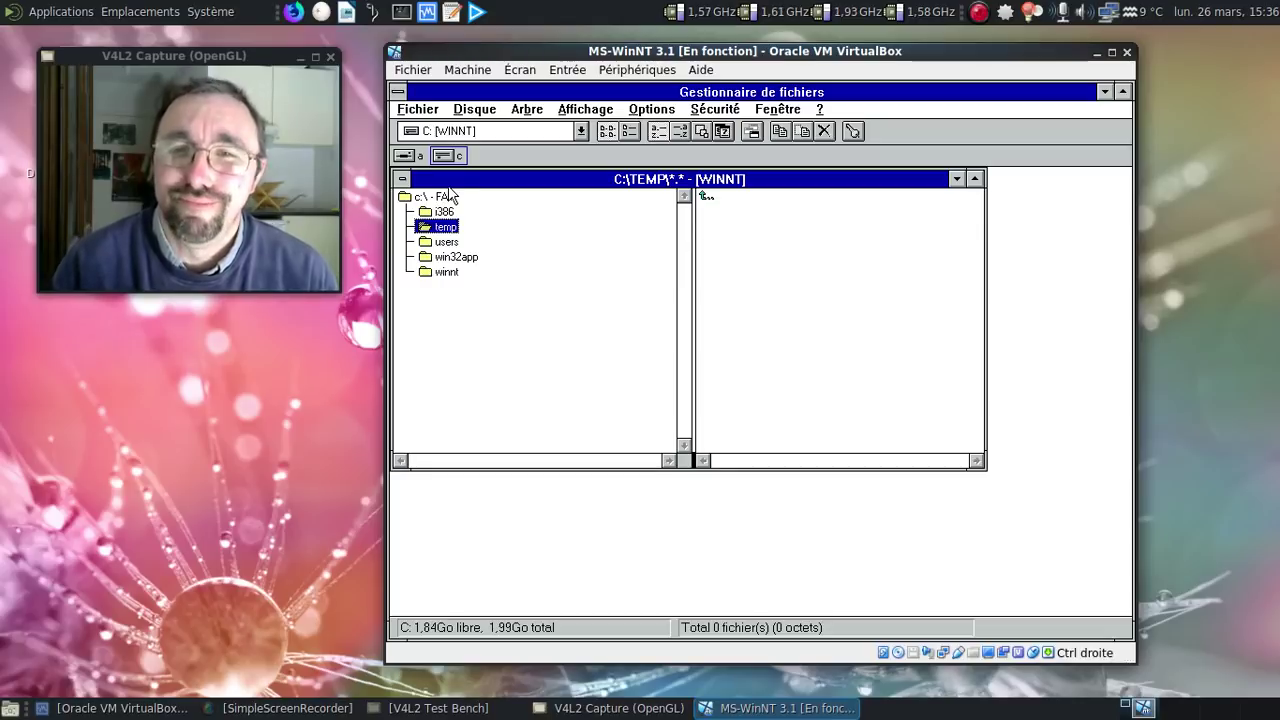
double_click(445, 274)
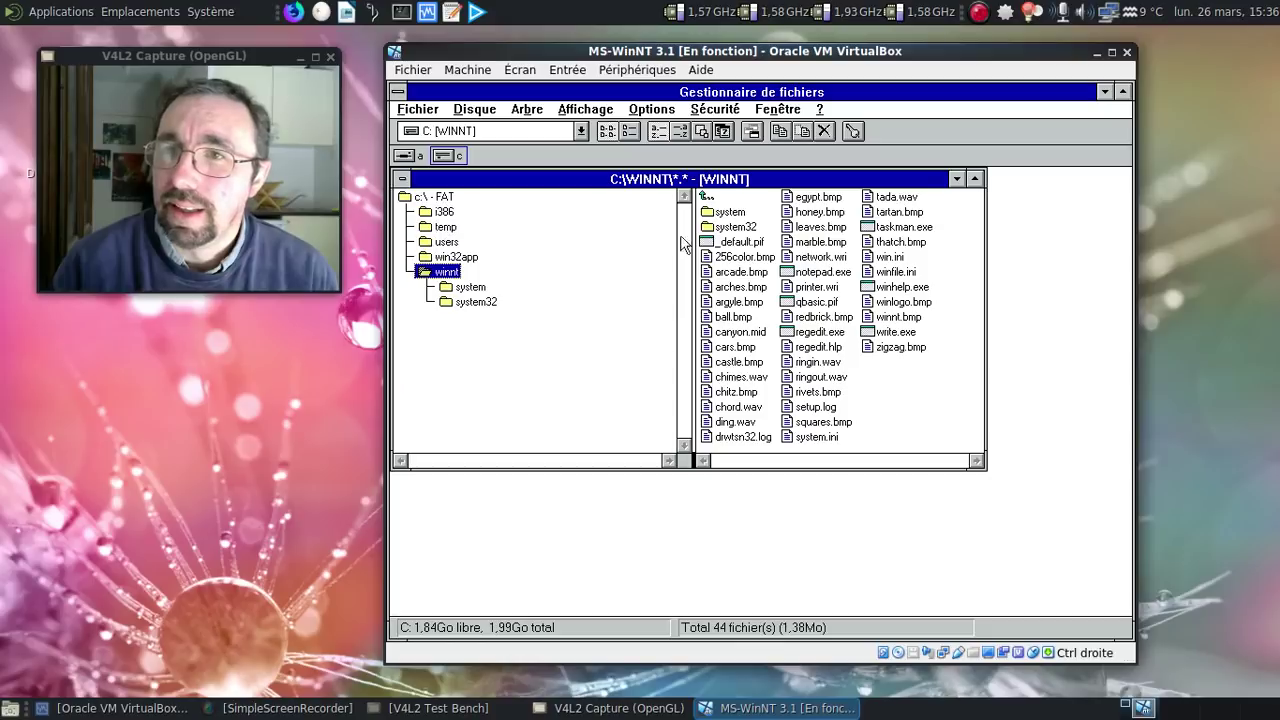
double_click(750, 229)
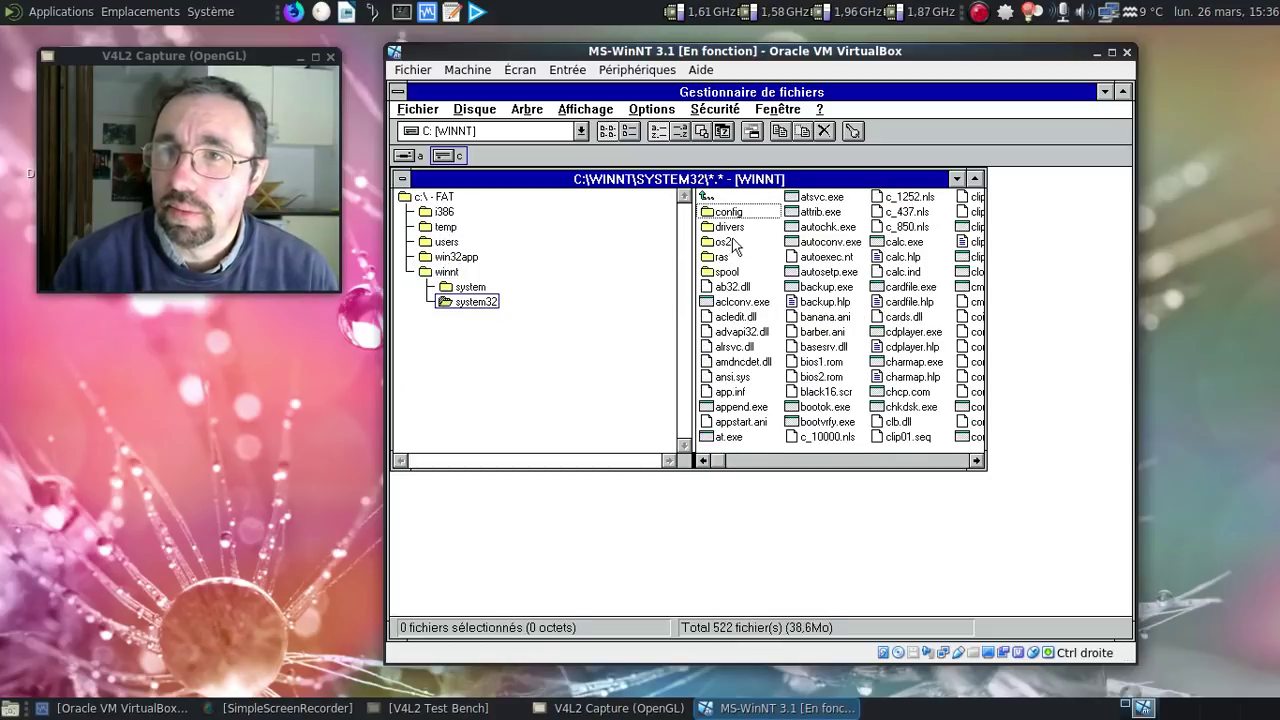
Step: Look inside the os2 folder of SYSTEM32, its two oso001 files and its dll subfolder, and view the ras folder
double_click(731, 243)
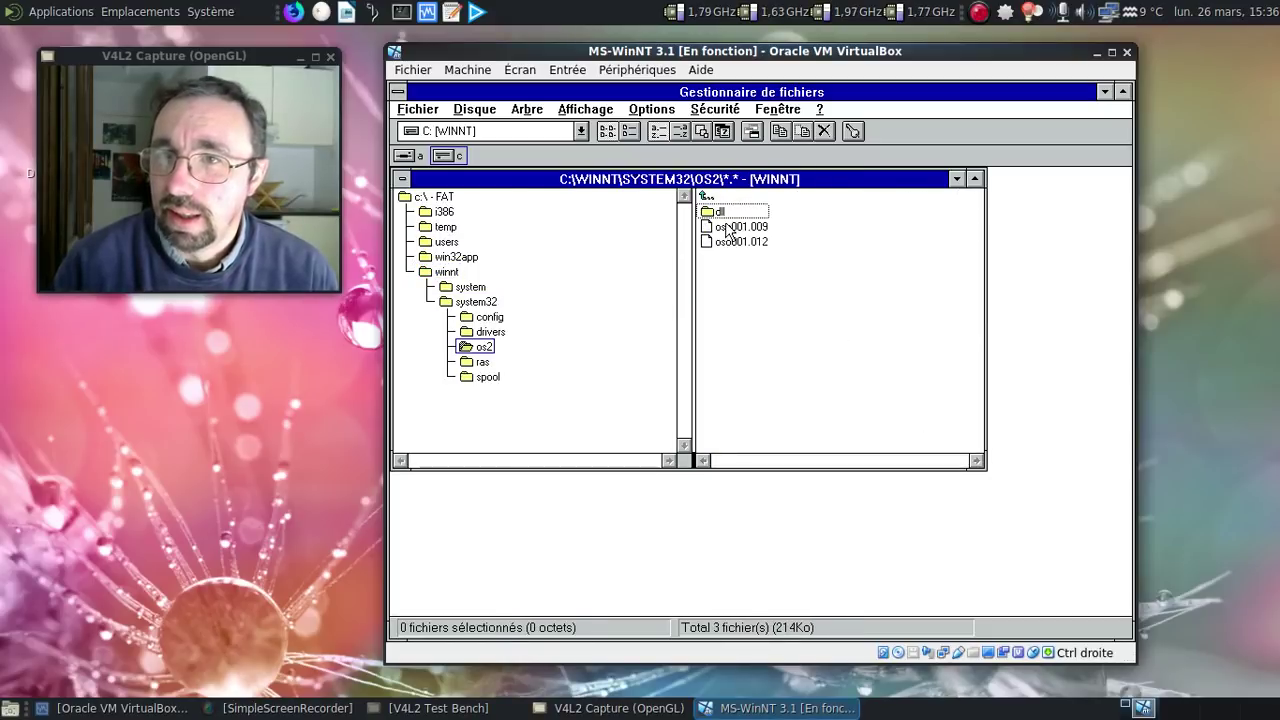
left_click(765, 230)
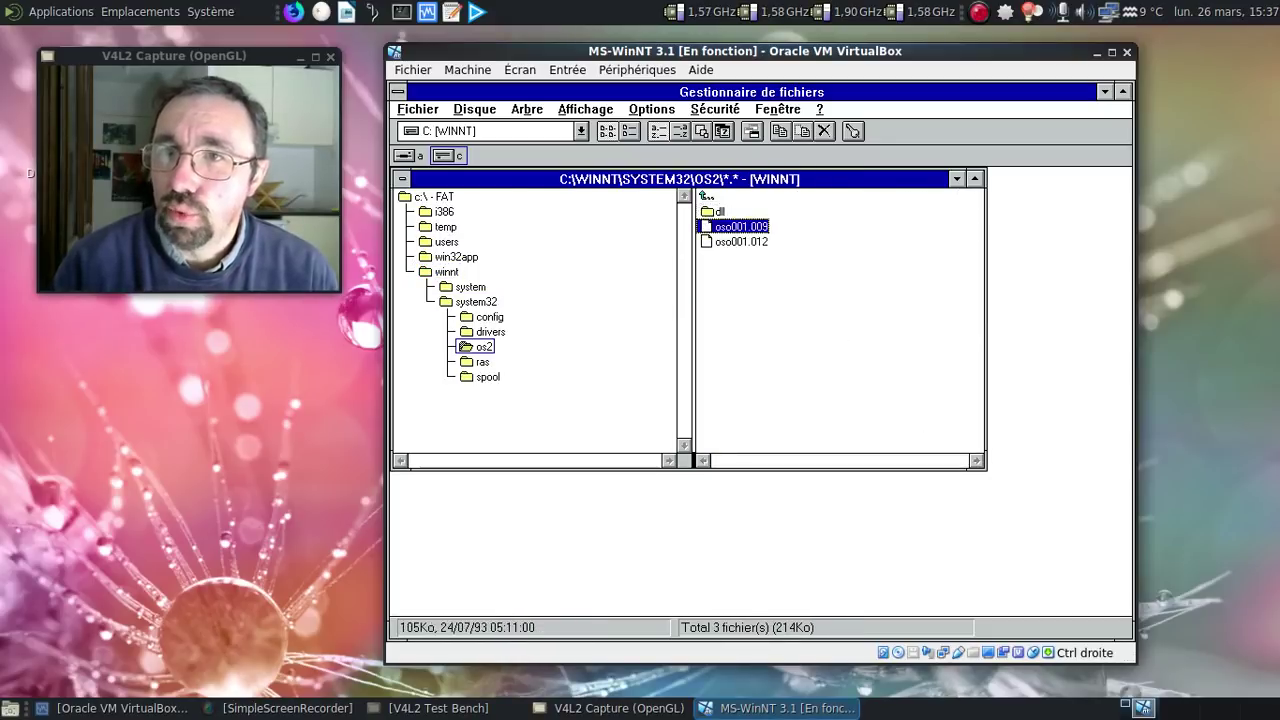
left_click(762, 243)
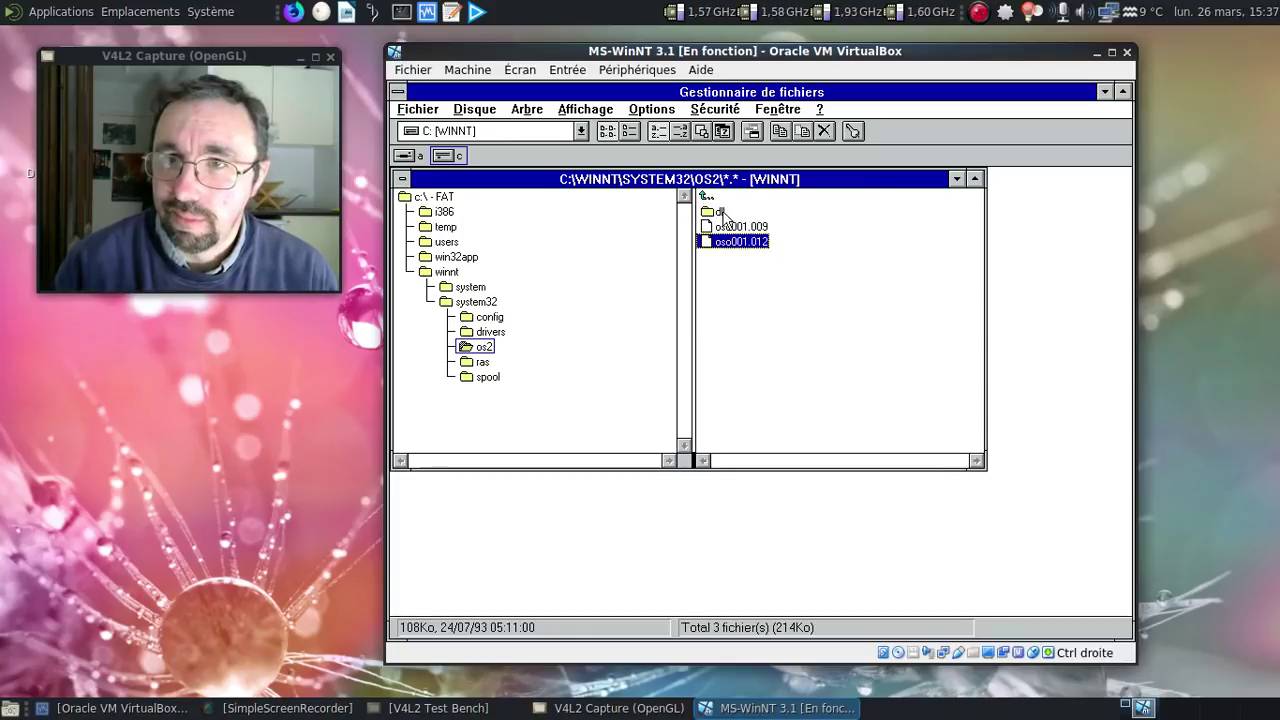
double_click(726, 213)
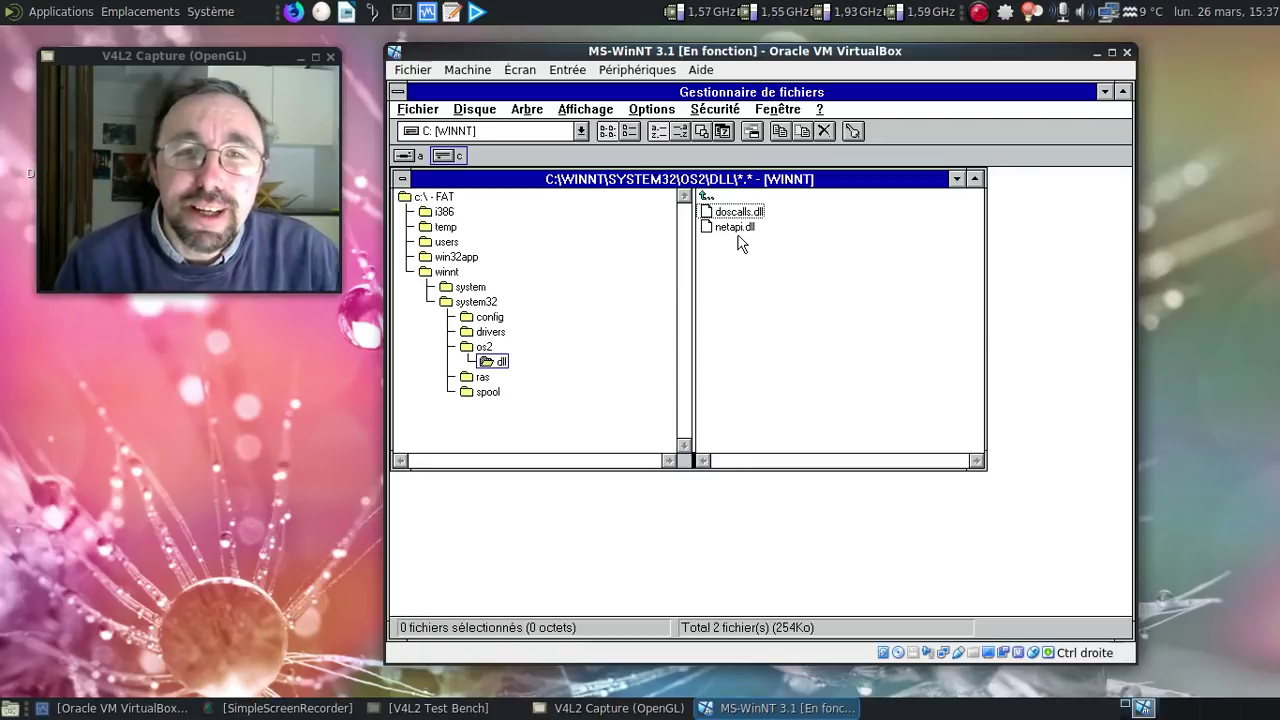
left_click(484, 347)
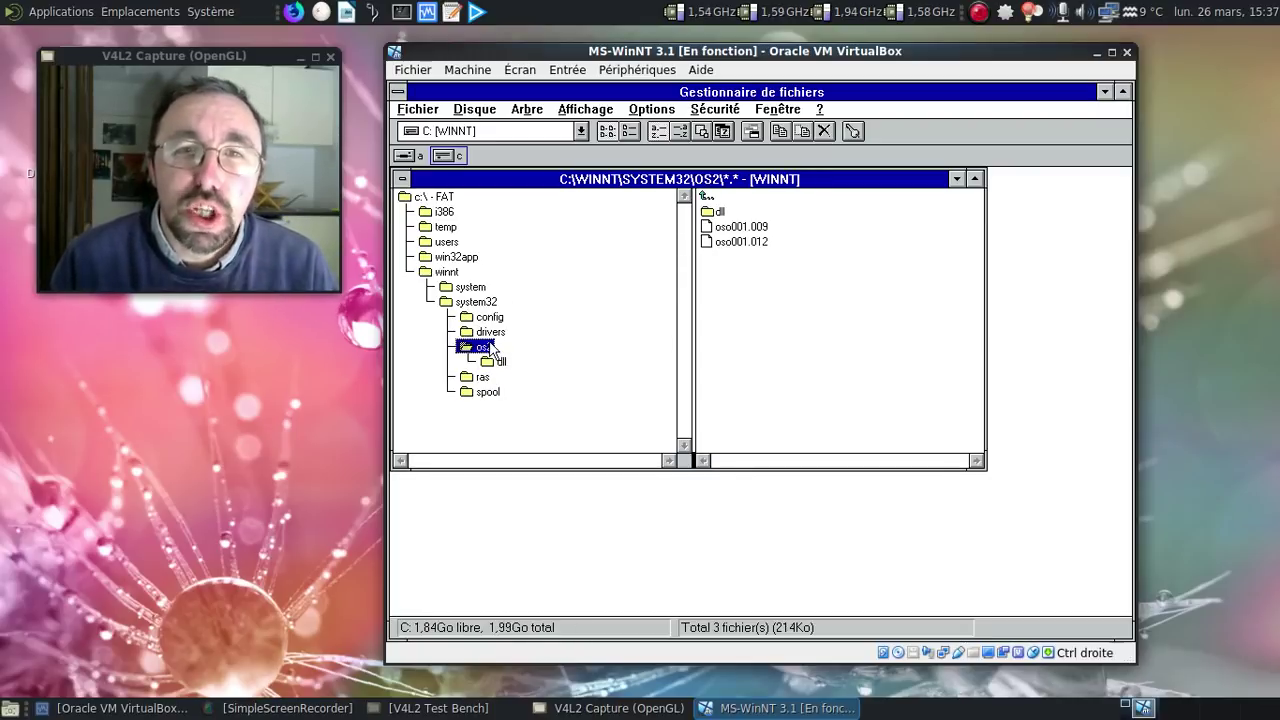
left_click(485, 379)
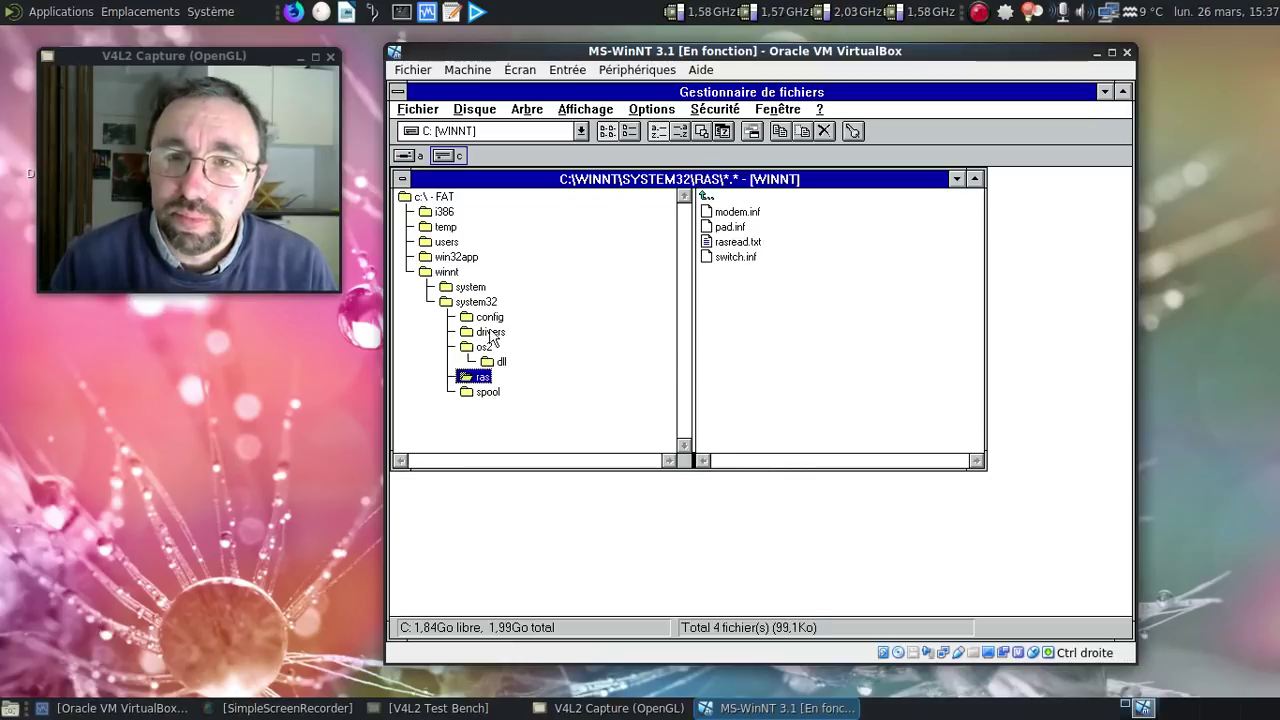
Step: Return to the system32 folder and look through its file listing as far as the terminal.exe entry
left_click(482, 303)
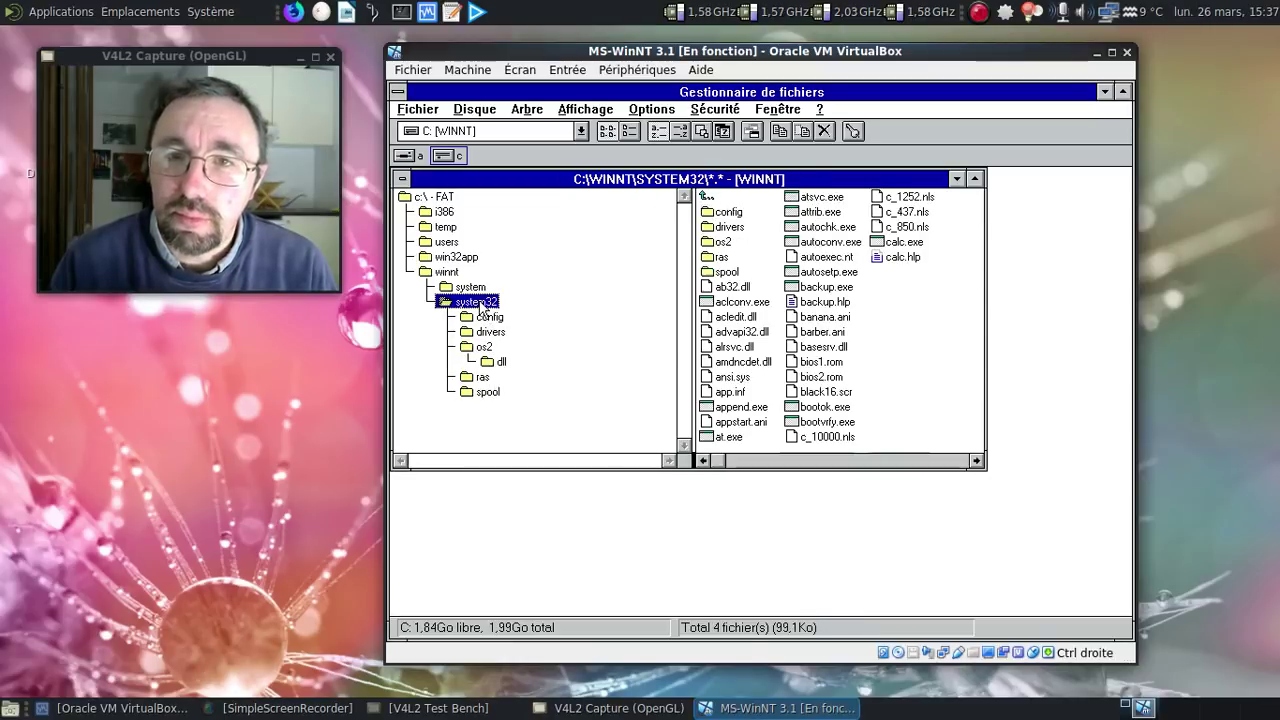
left_click(868, 462)
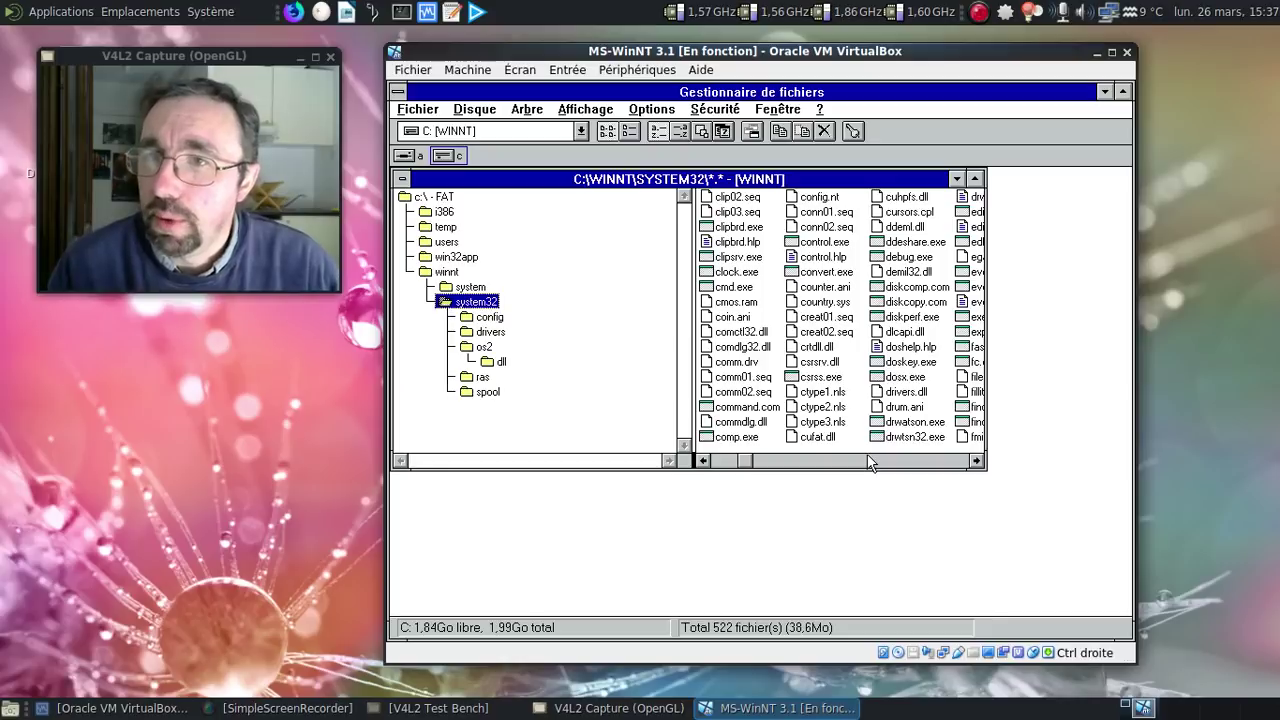
left_click(868, 462)
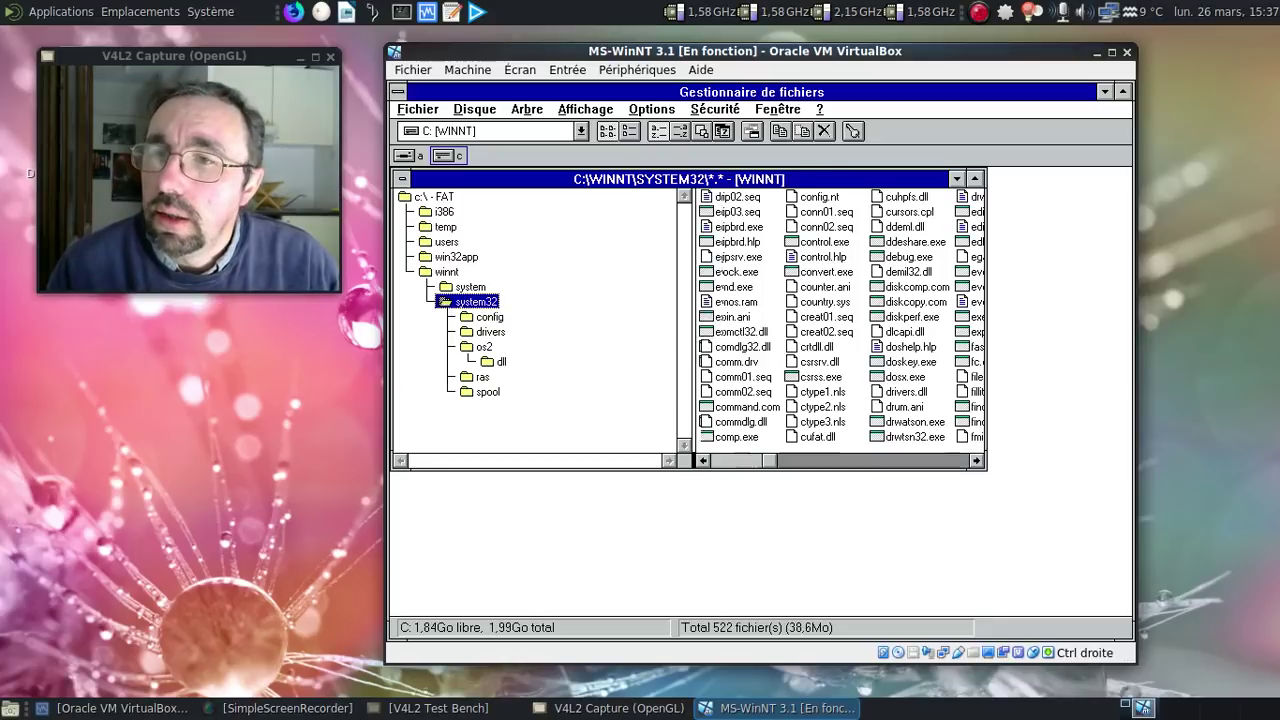
left_click(868, 462)
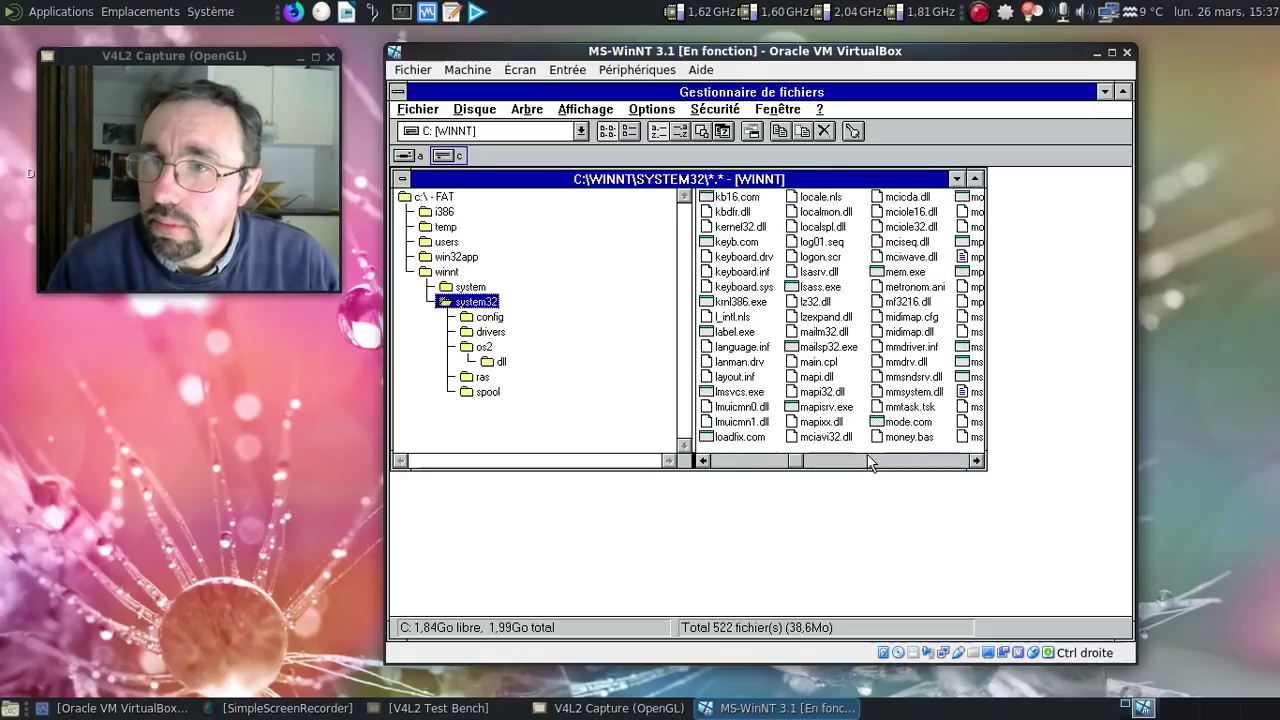
left_click(868, 462)
left_click(868, 462)
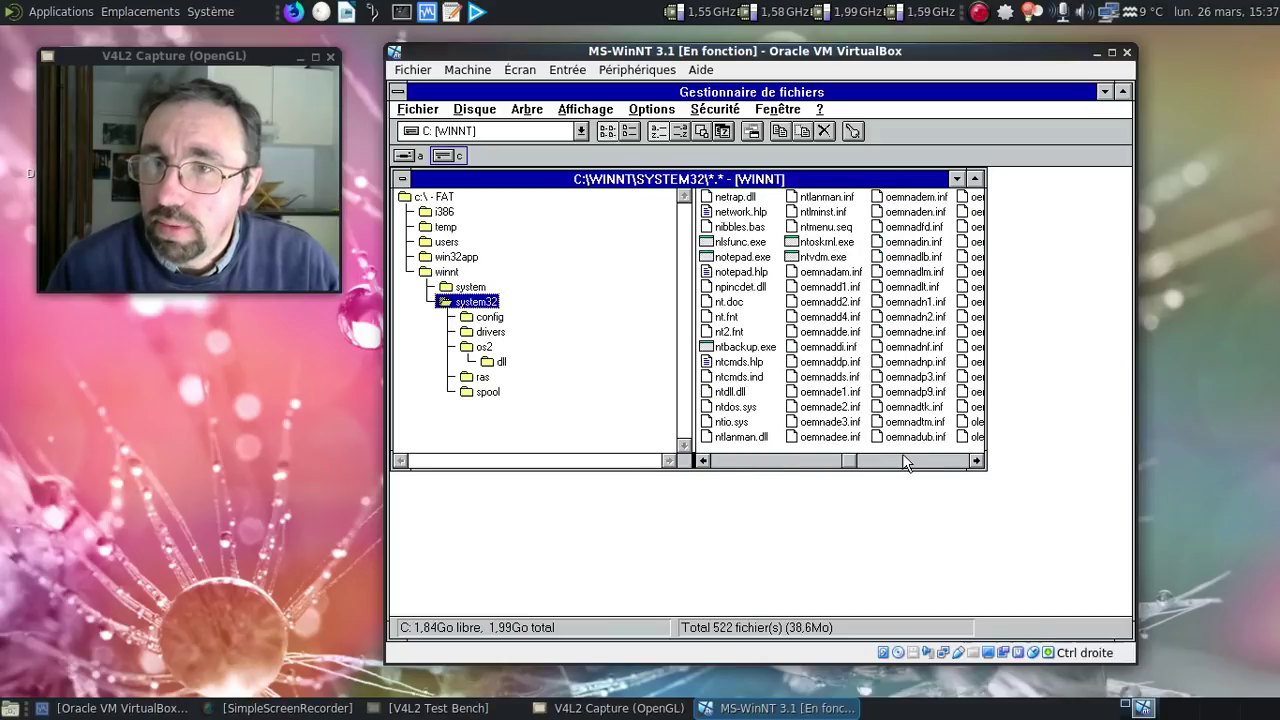
left_click(903, 458)
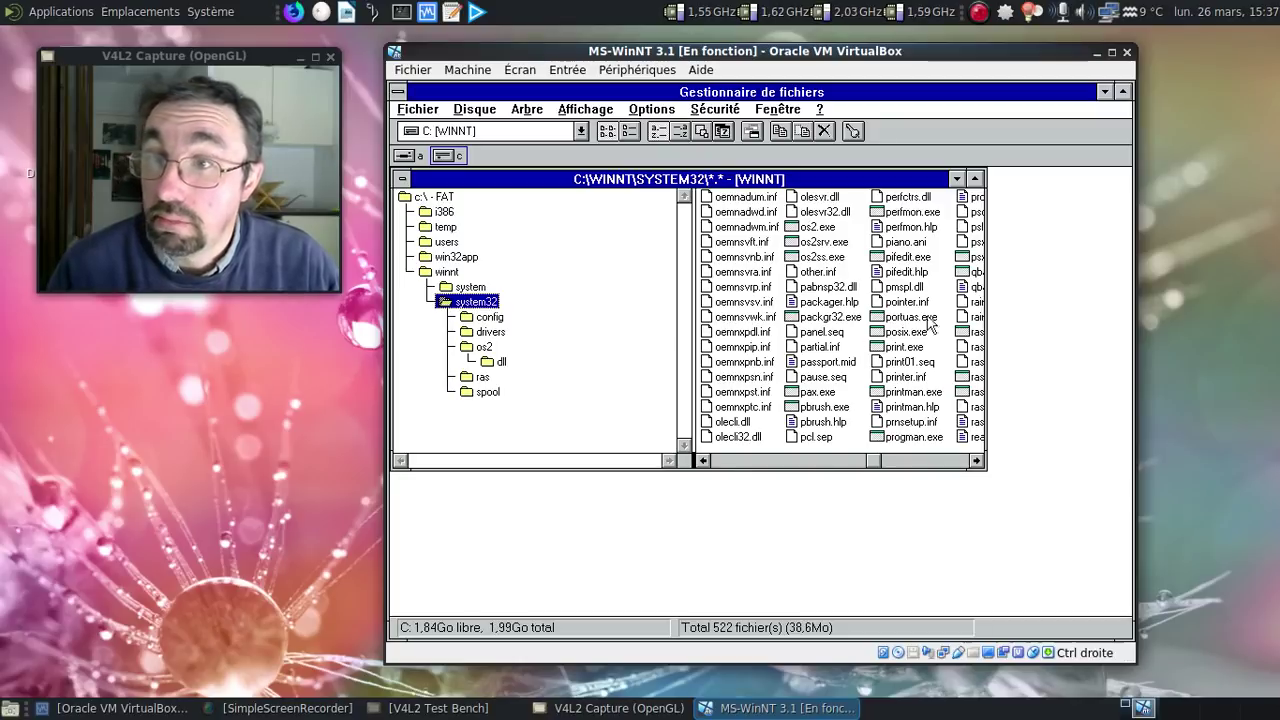
left_click(903, 463)
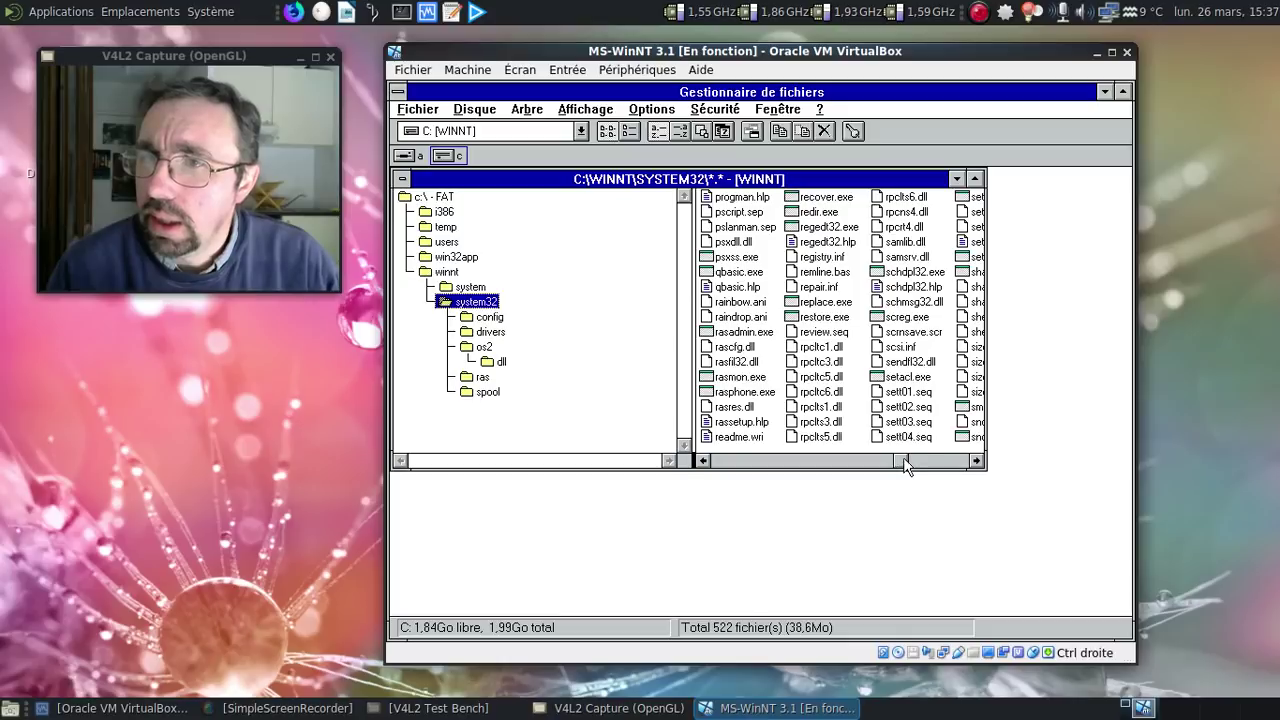
left_click(921, 460)
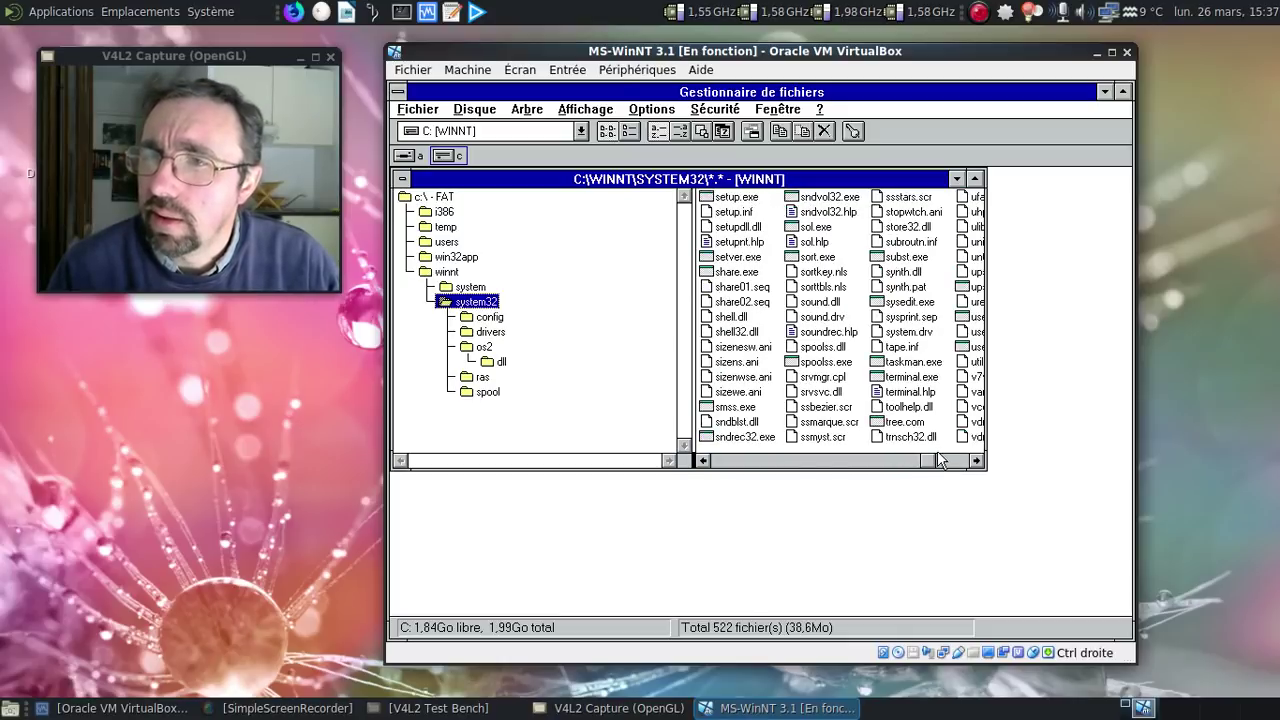
Step: Run terminal.exe, dismiss the COM port error, cancel the Communications settings and close Terminal
double_click(910, 379)
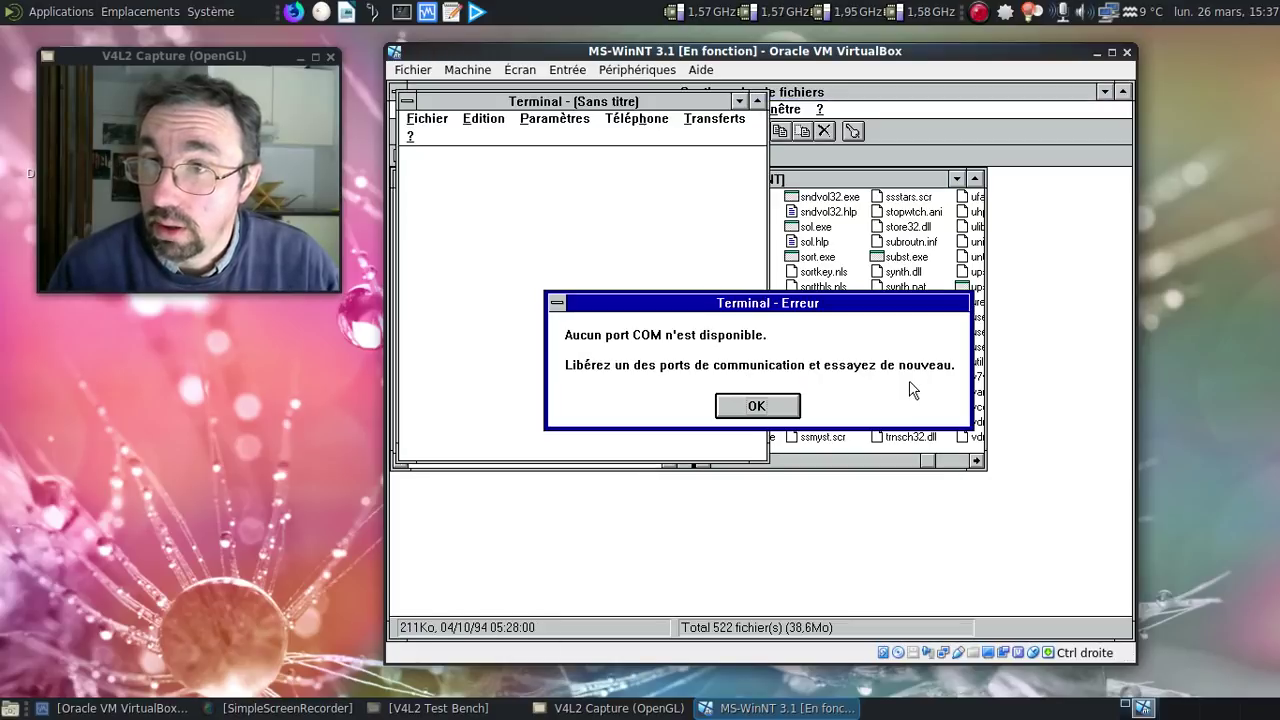
left_click(786, 405)
left_click(755, 407)
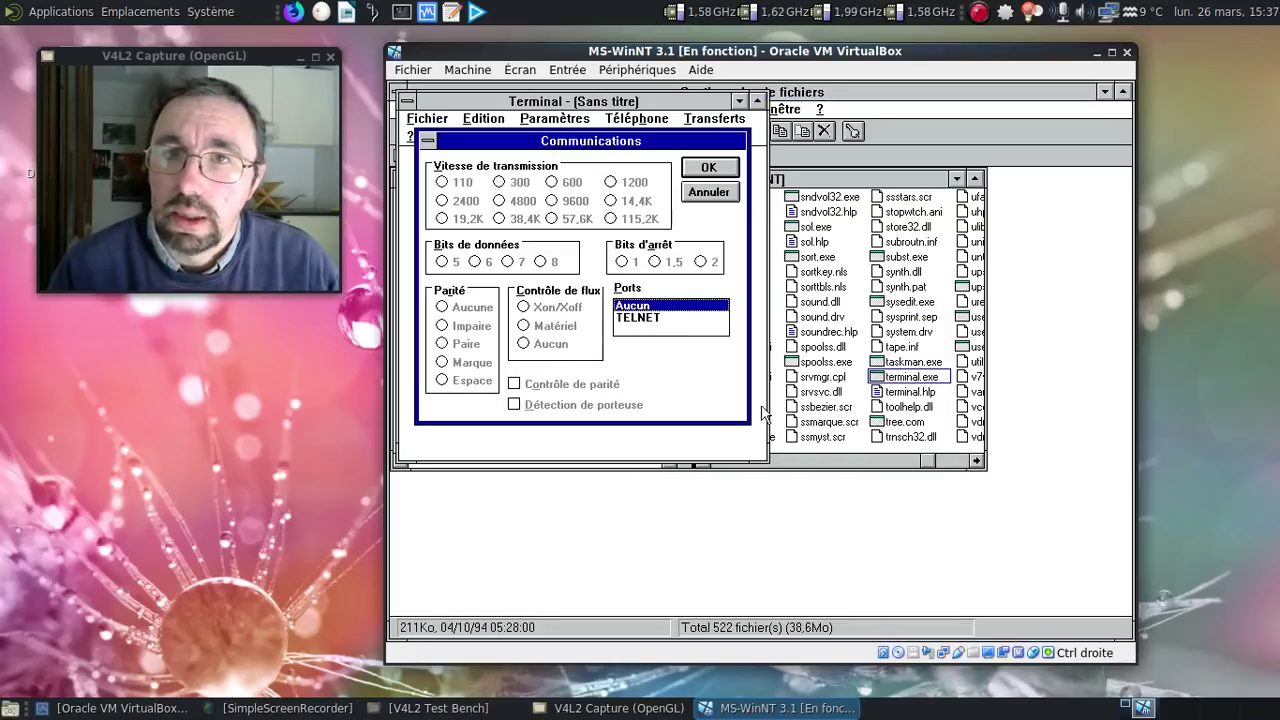
left_click(716, 196)
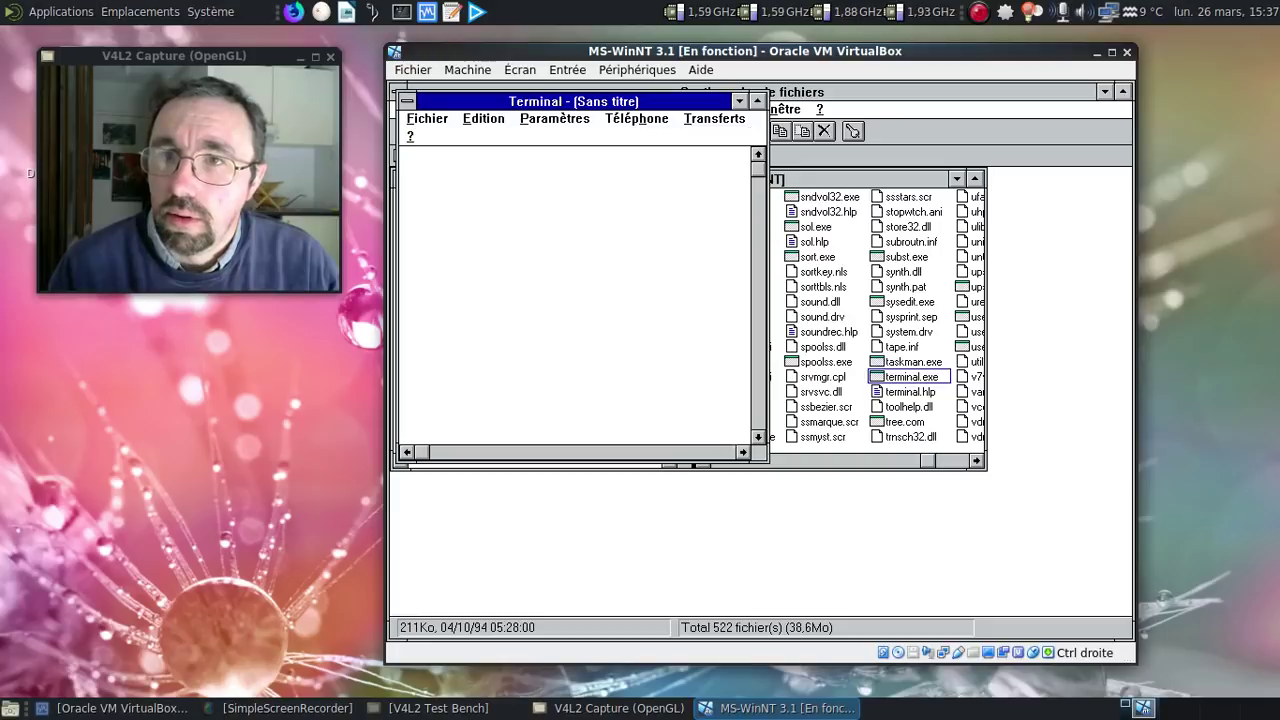
left_click(406, 101)
left_click(430, 209)
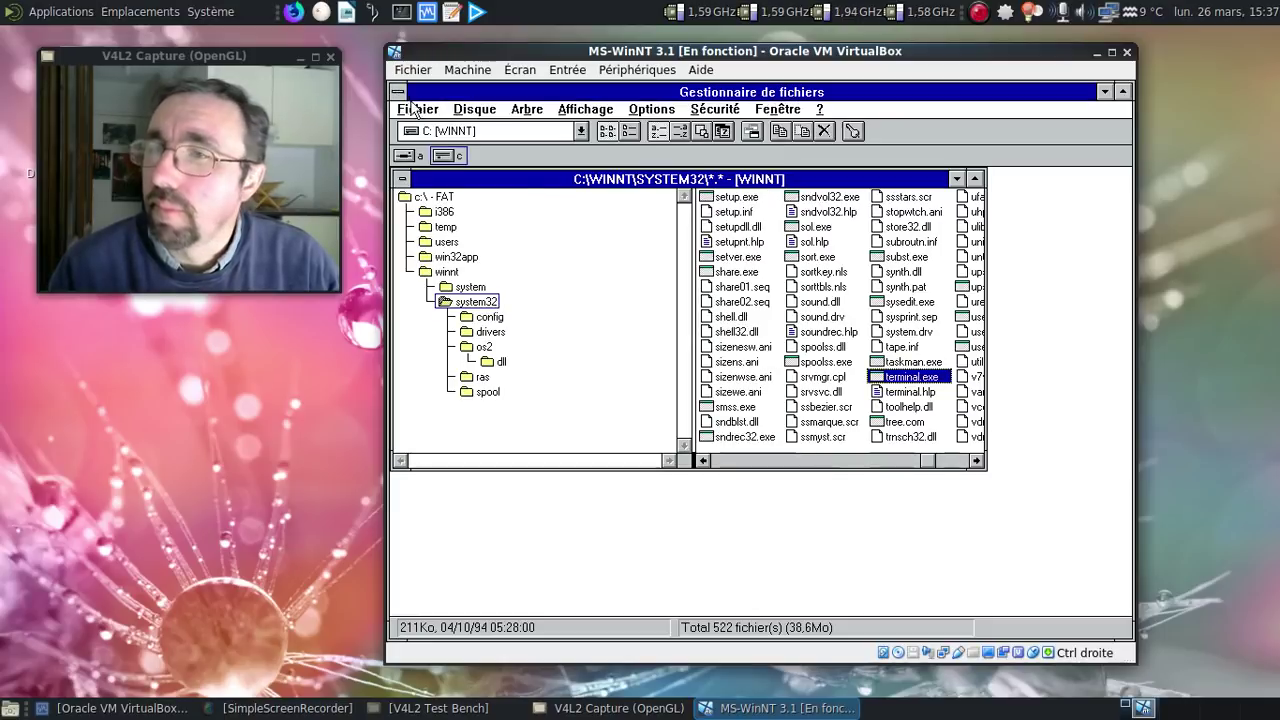
Step: Run winhlp32.exe from the end of the system32 listing, check its About information and close the help window
left_click(954, 462)
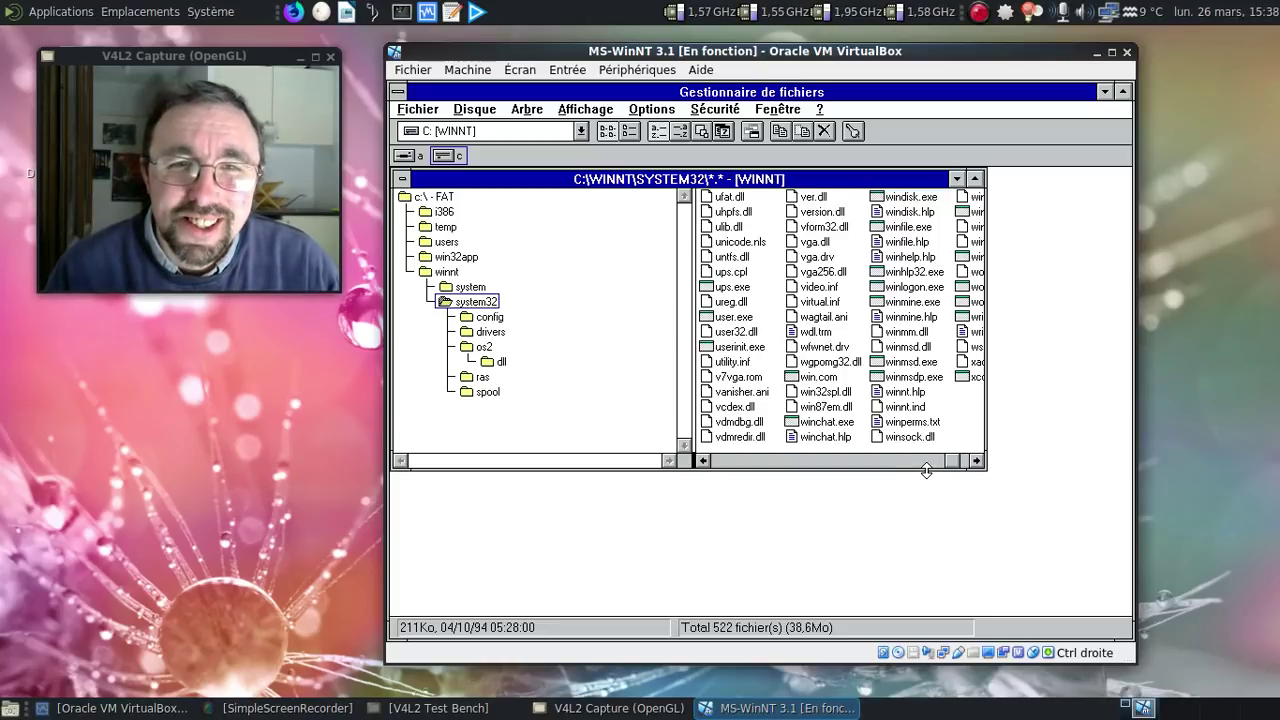
left_click(976, 461)
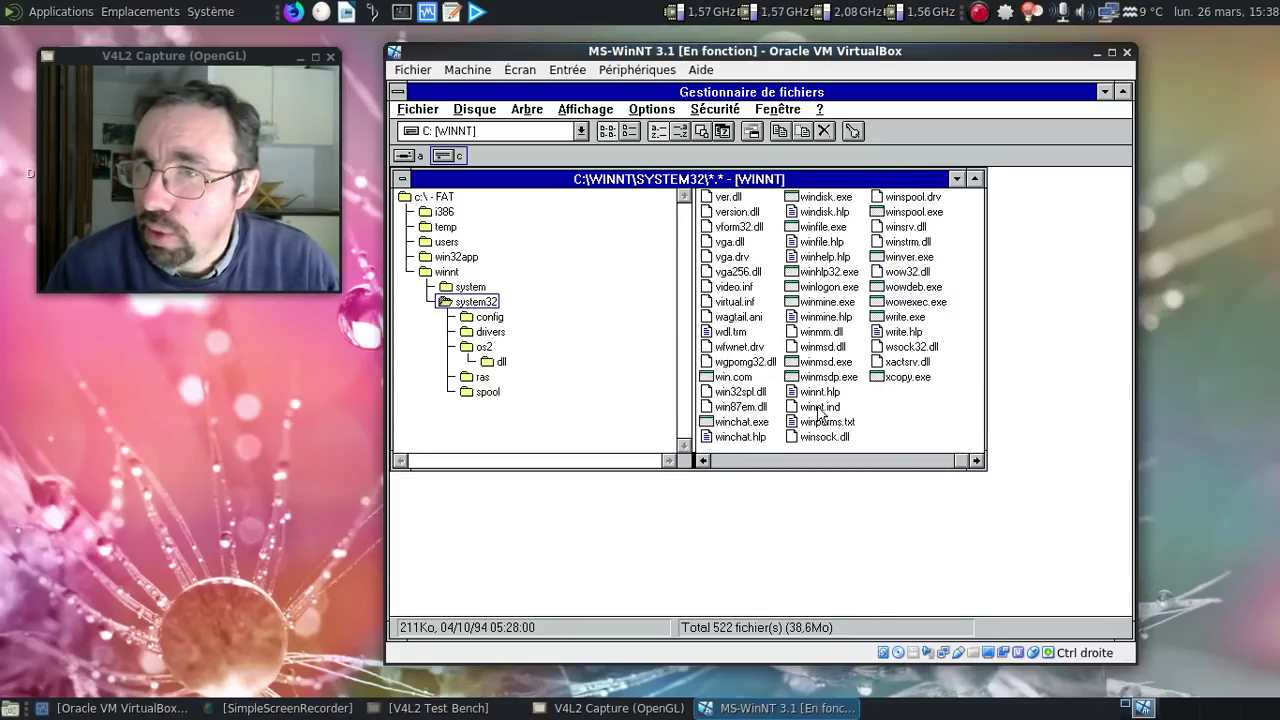
double_click(840, 274)
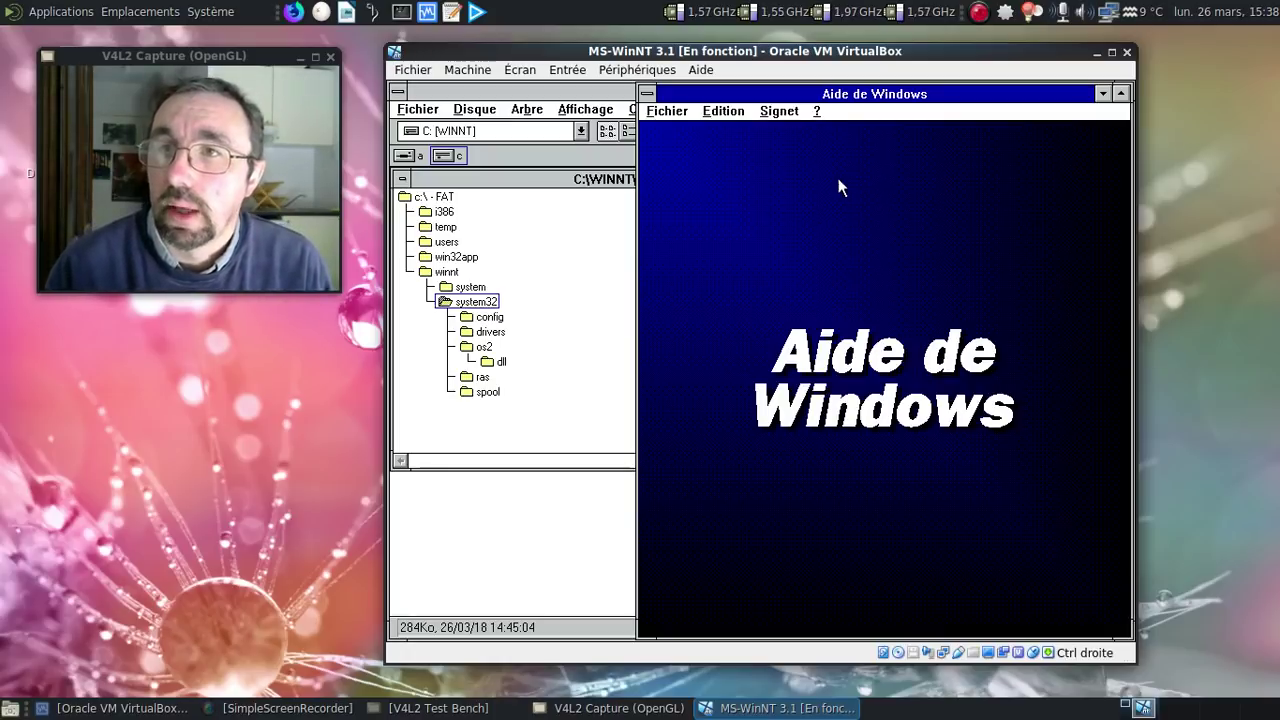
left_click(818, 111)
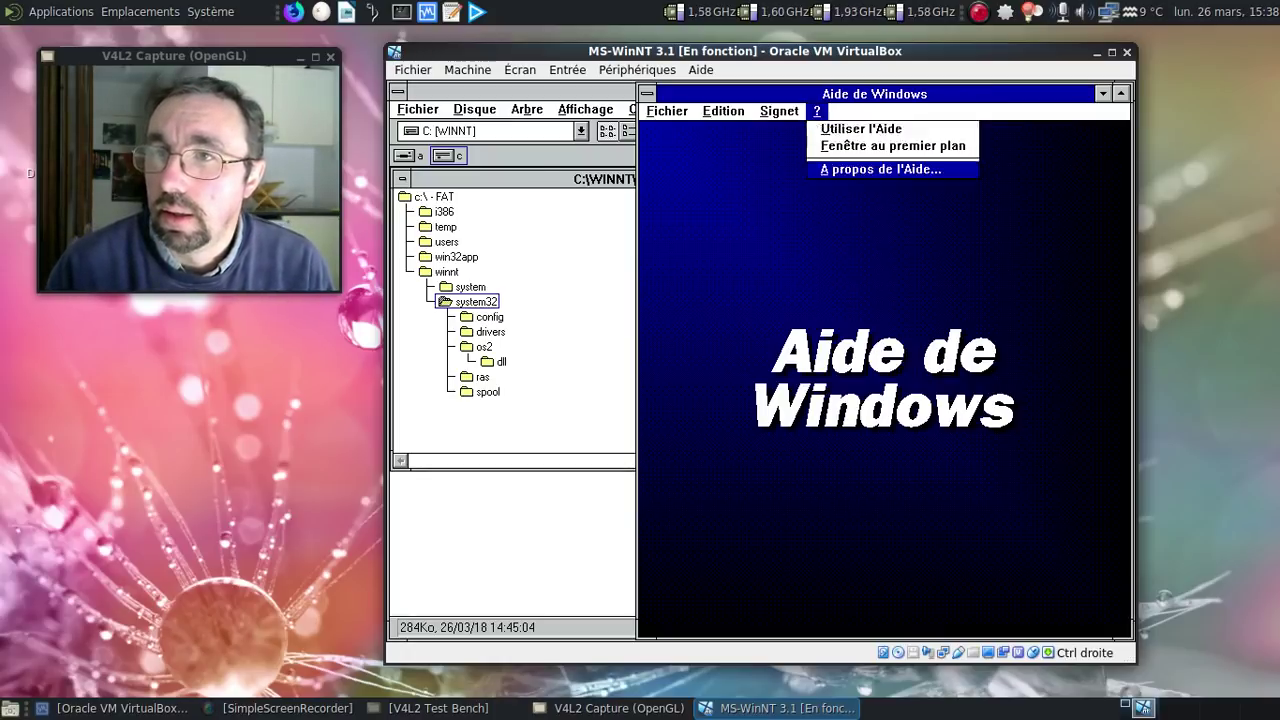
left_click(845, 169)
left_click(998, 171)
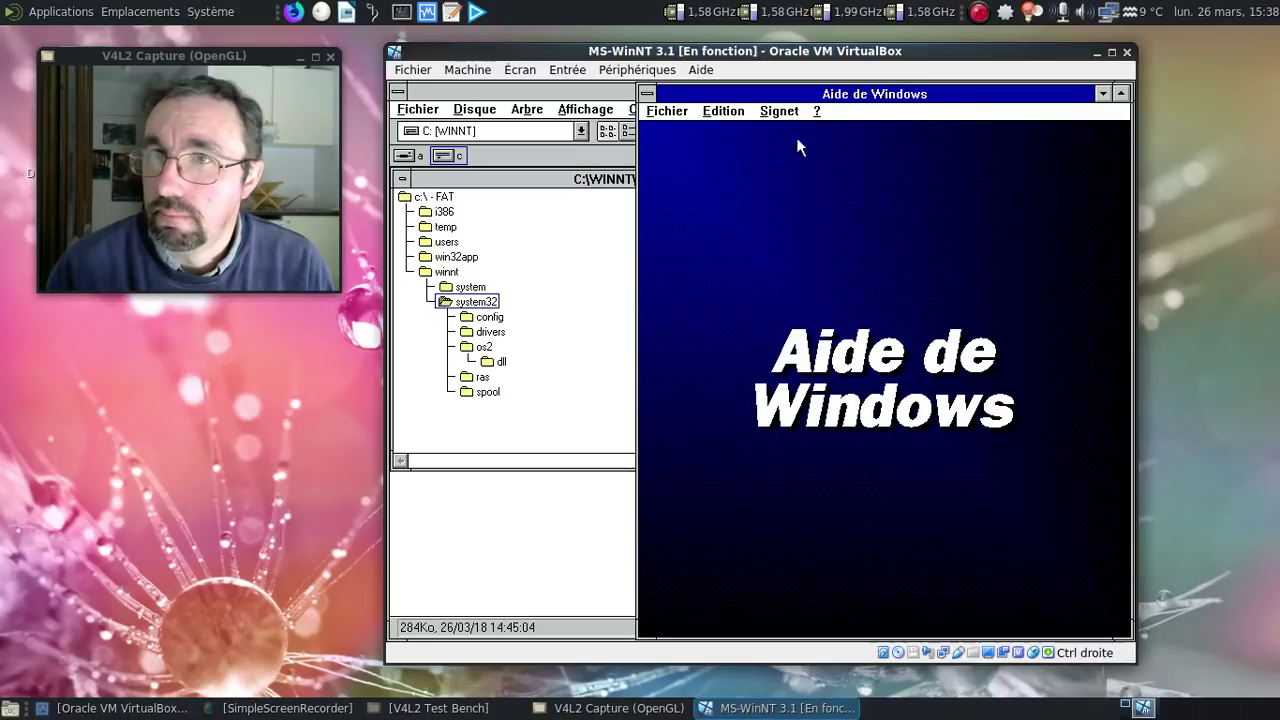
double_click(648, 95)
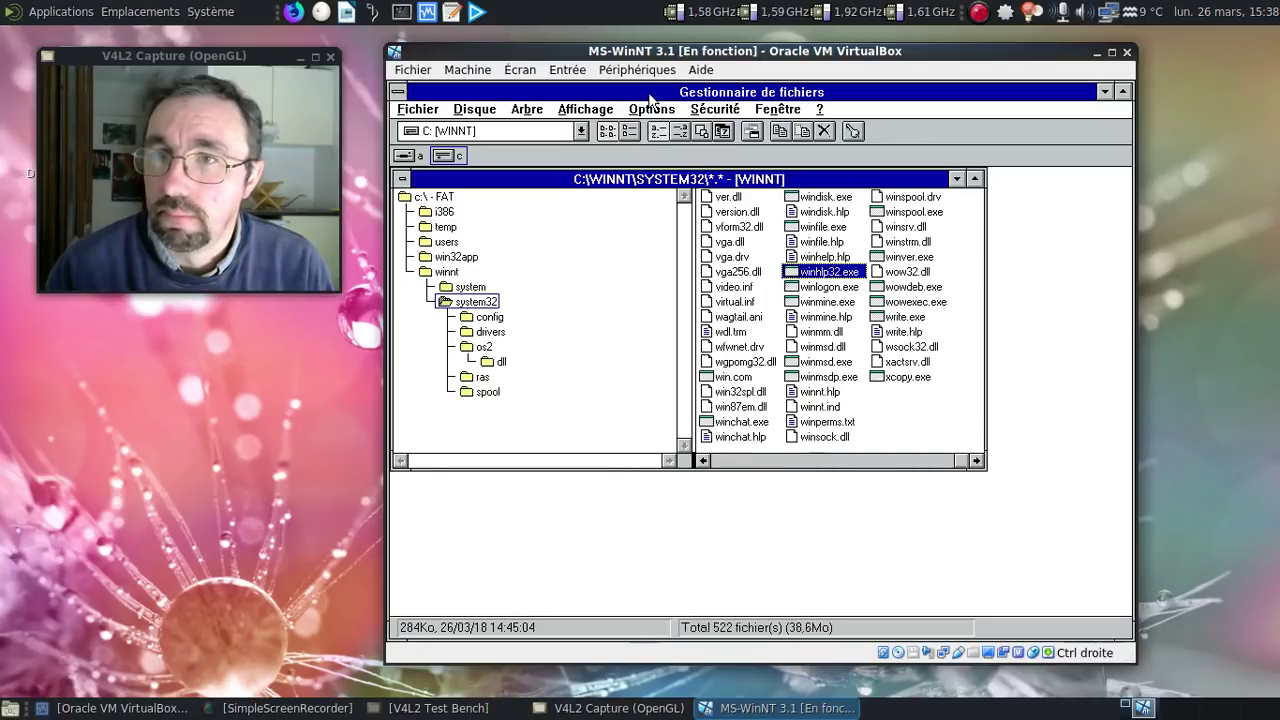
Step: Close the Gestionnaire de fichiers and start the Présentation de Windows NT, continuing to its topic menu
double_click(398, 95)
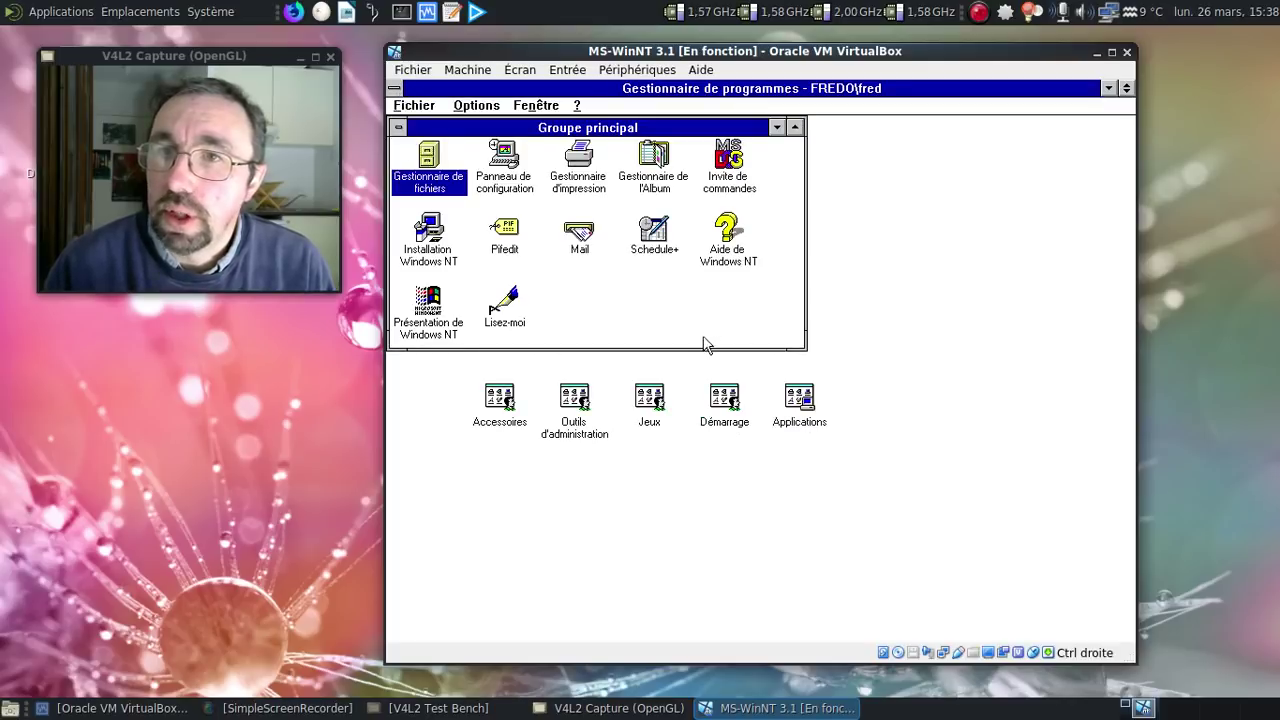
double_click(460, 327)
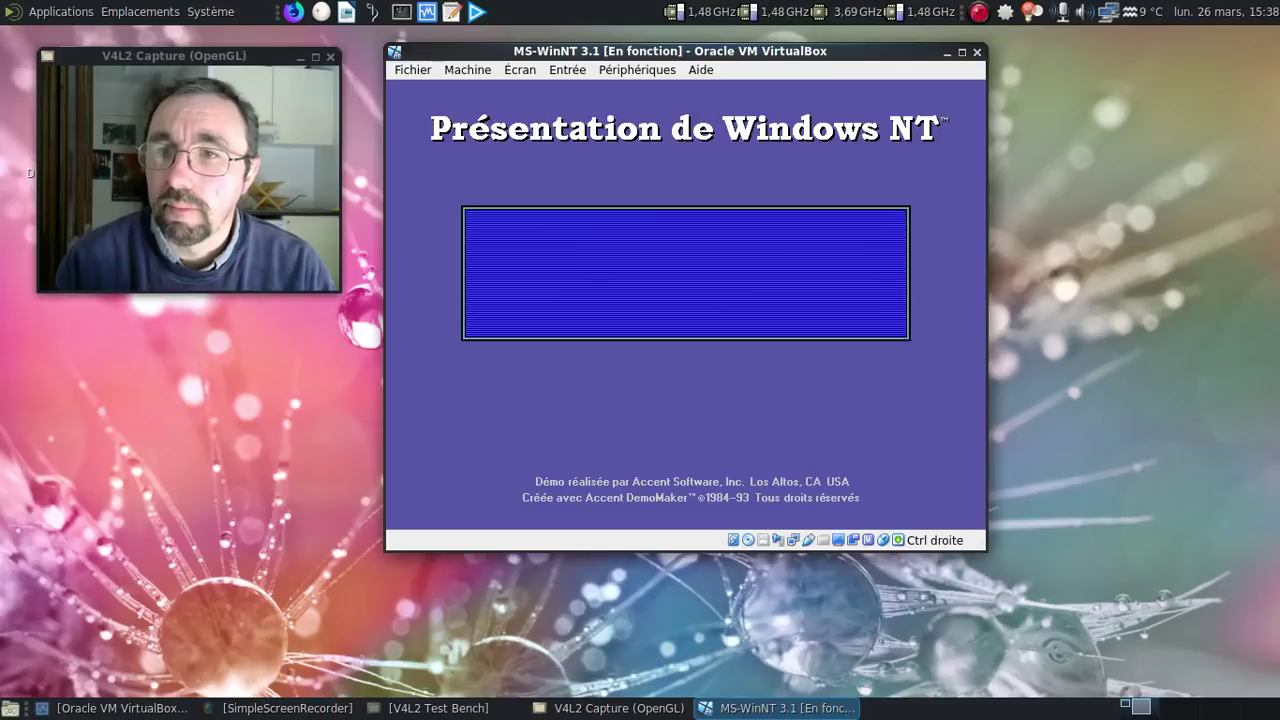
left_click(625, 451)
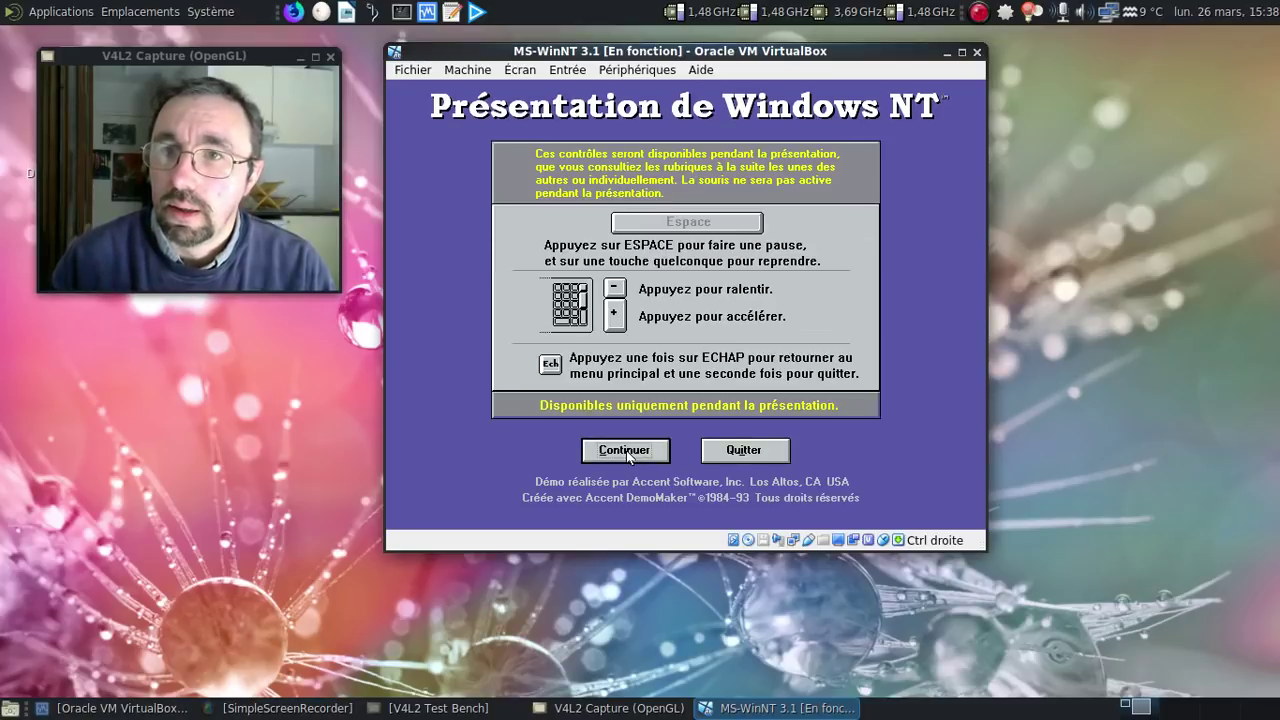
left_click(626, 451)
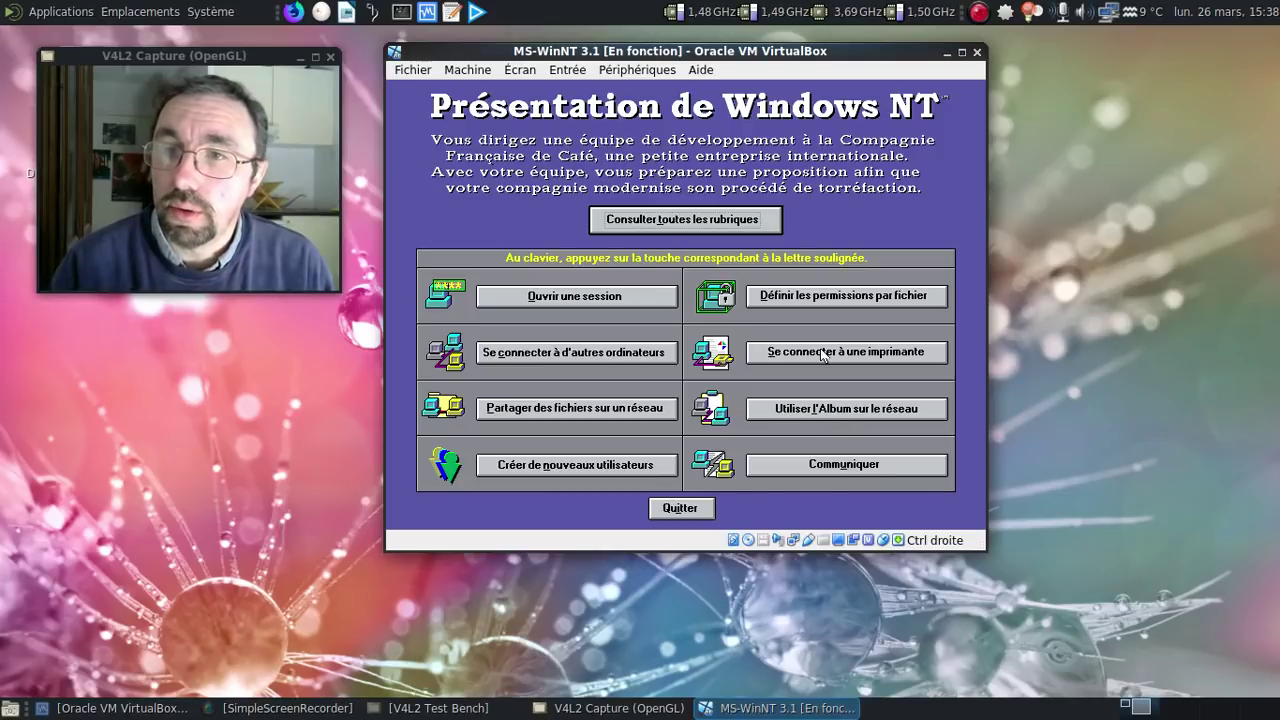
Step: Preview the topics Ouvrir une session, Se connecter à d'autres ordinateurs and Créer de nouveaux utilisateurs, and quit the presentation
left_click(572, 297)
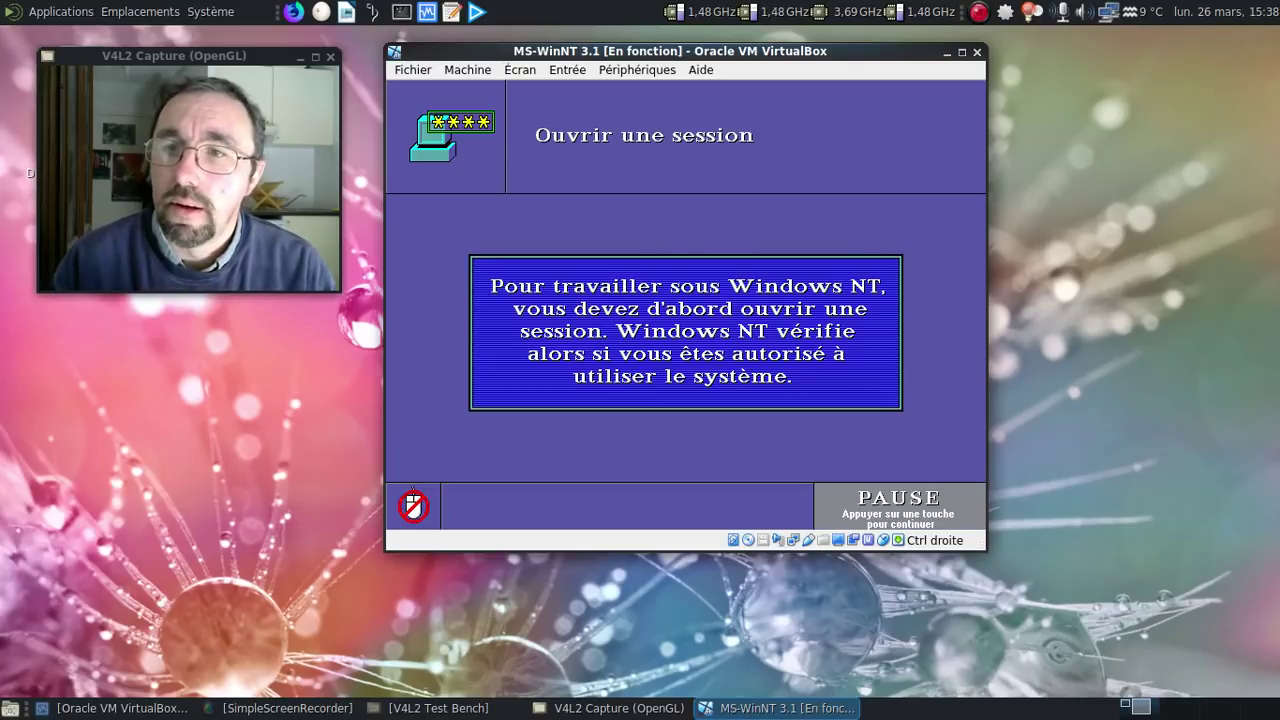
key("space")
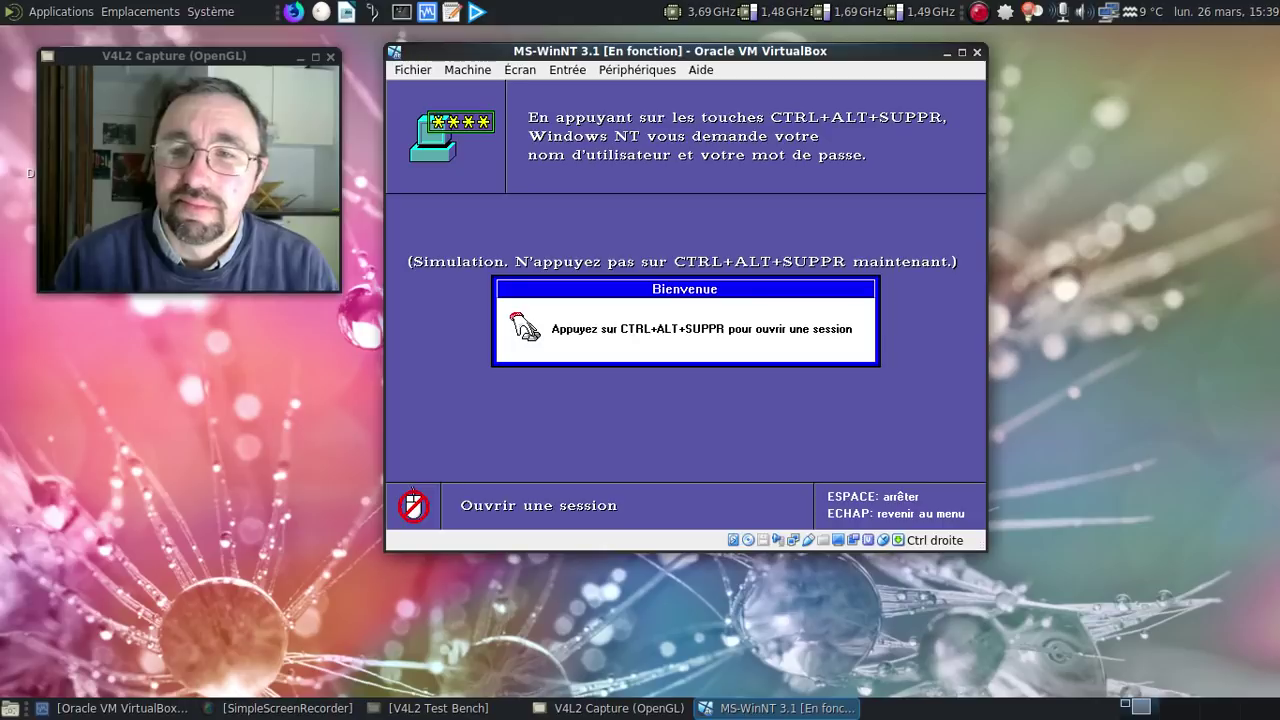
key("Escape")
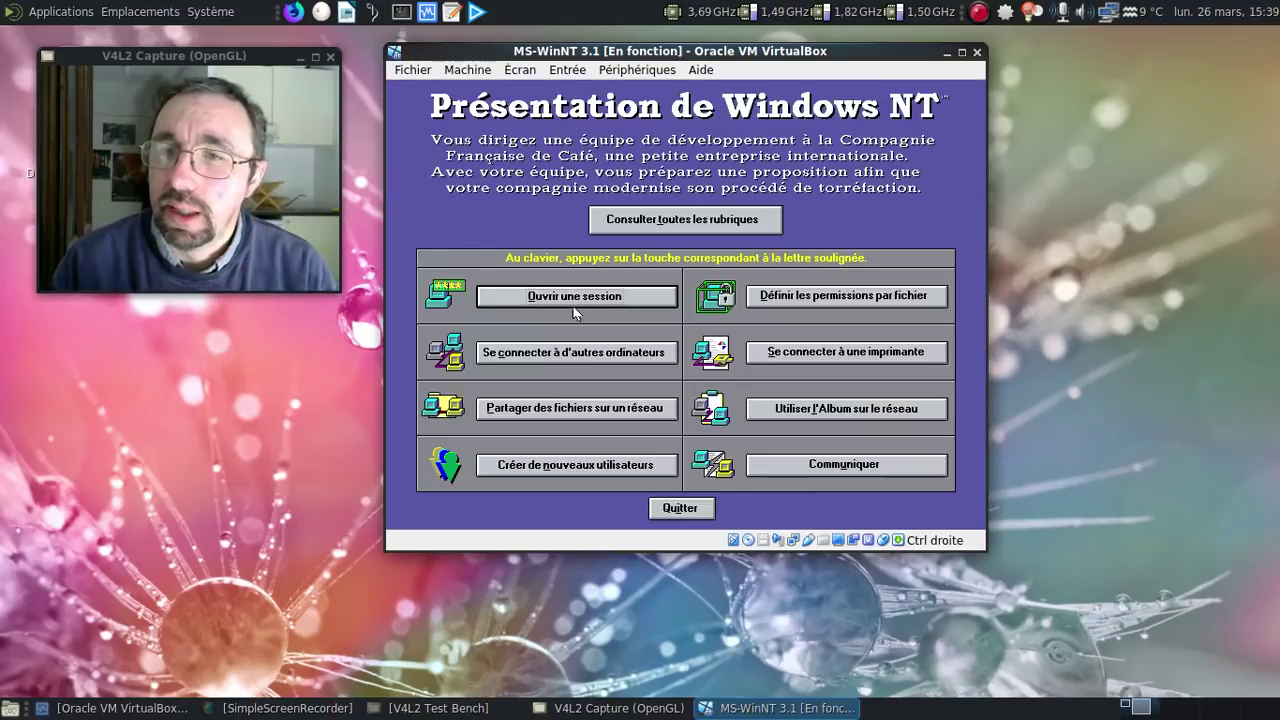
left_click(580, 353)
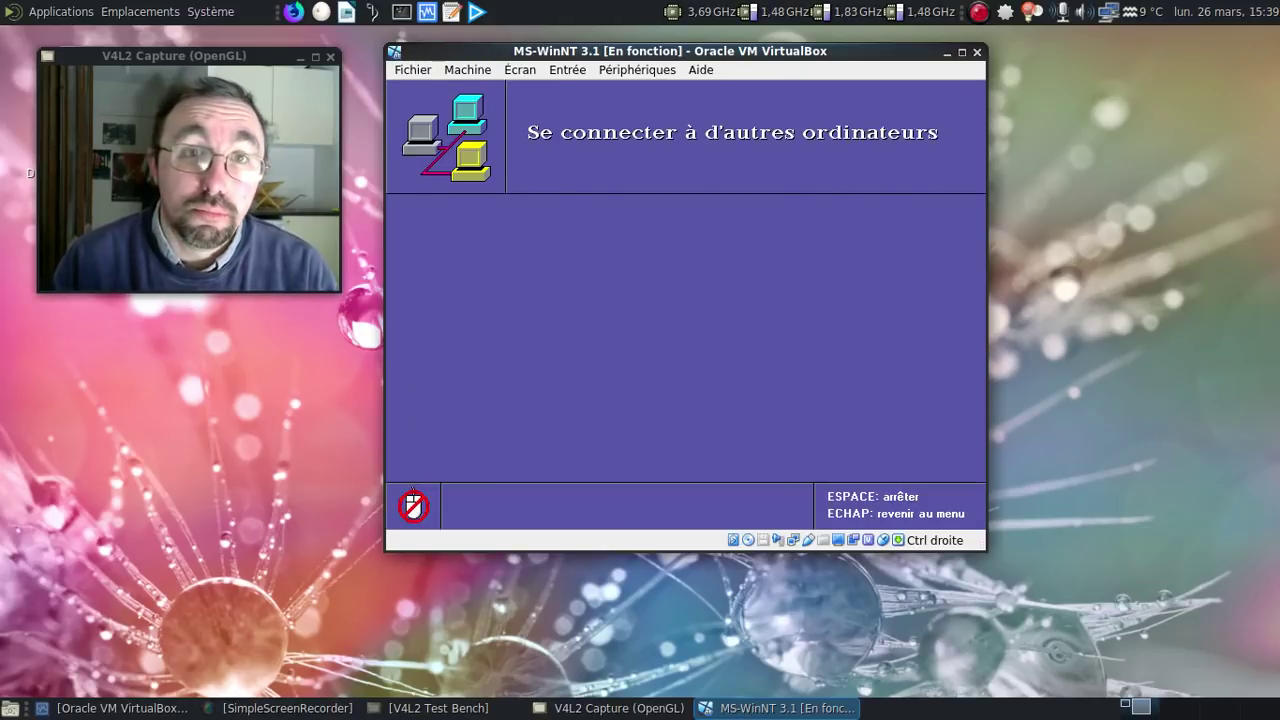
key("Escape")
left_click(578, 468)
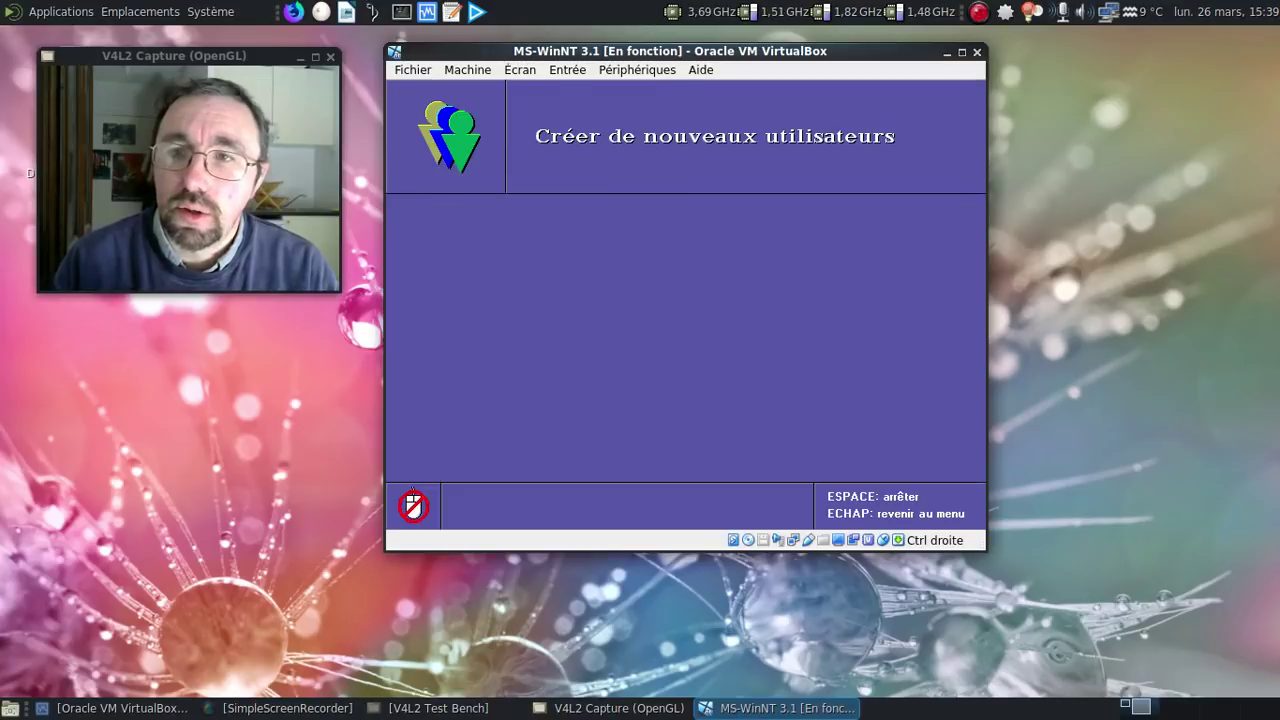
key("Escape")
key("Escape")
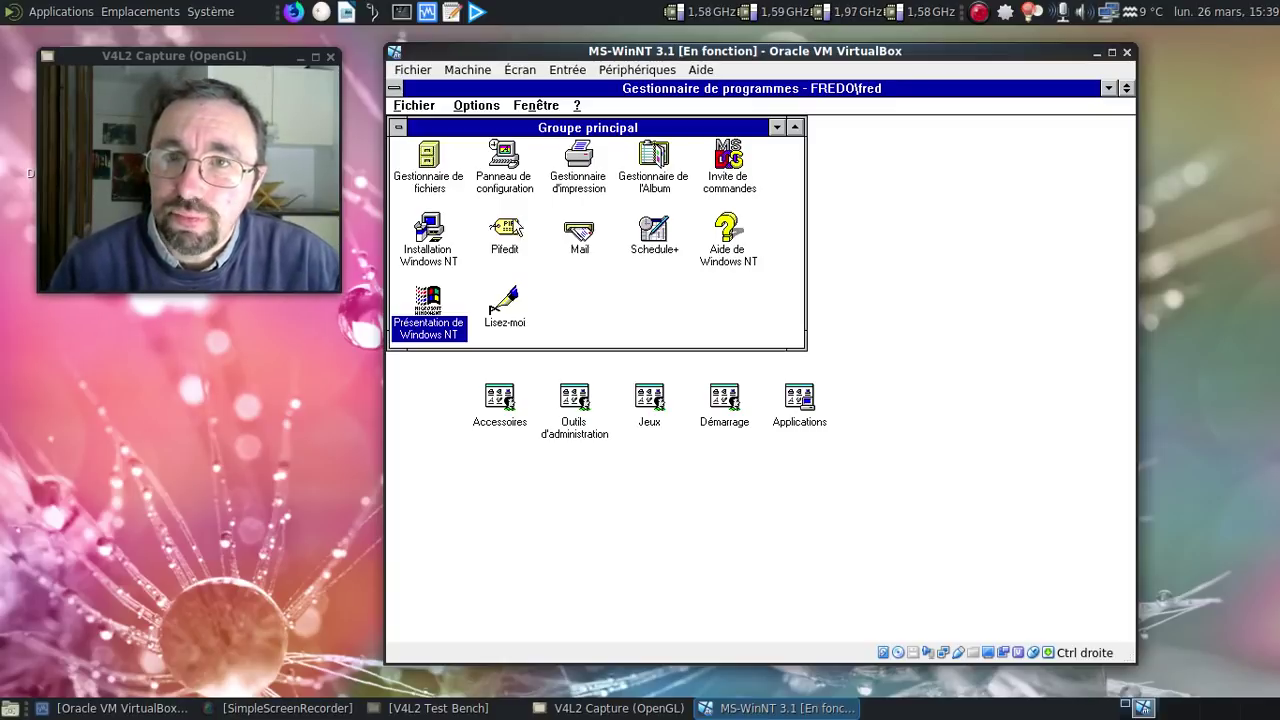
Step: Open the Panneau de configuration, review the Système settings and close them without changes
left_click(494, 186)
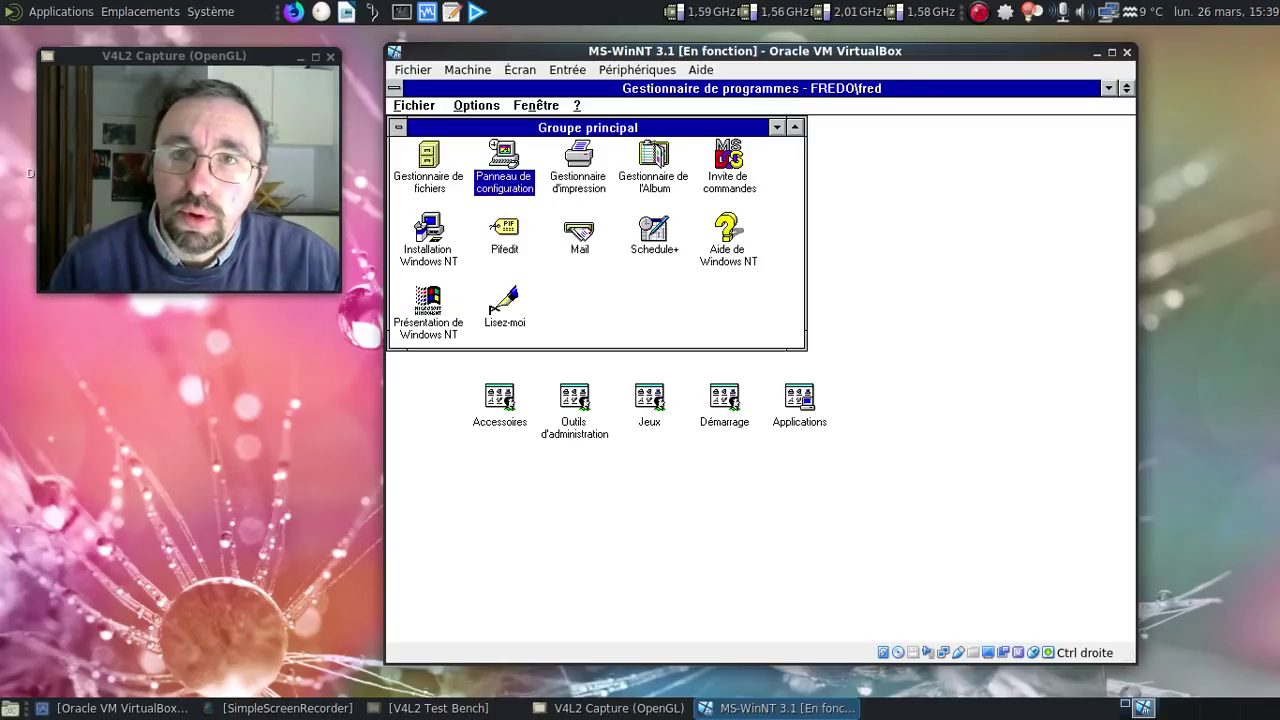
double_click(490, 188)
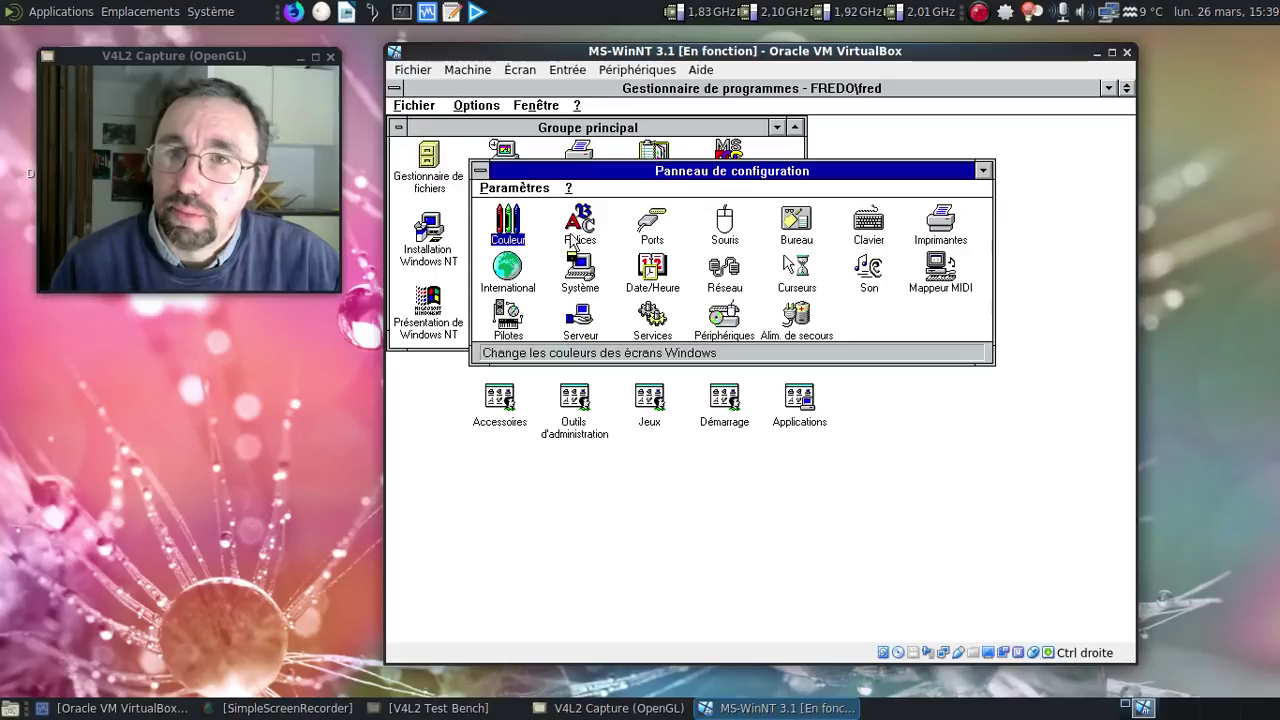
double_click(580, 268)
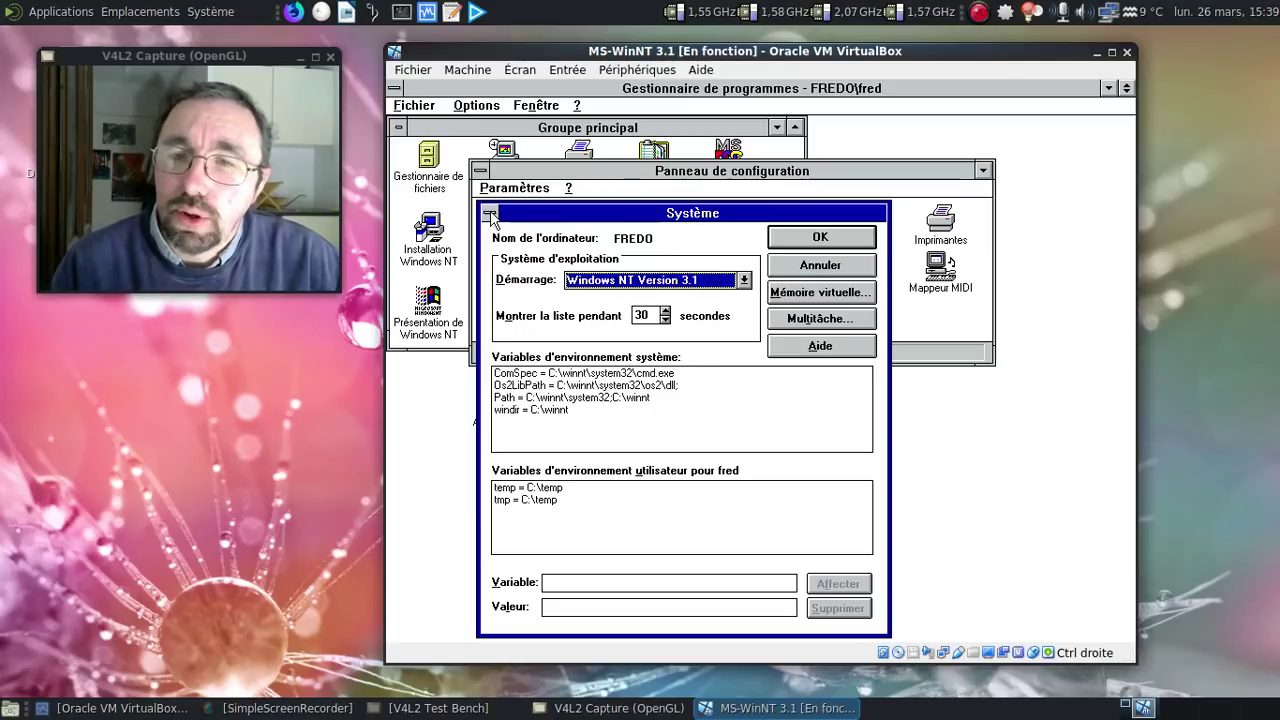
double_click(490, 216)
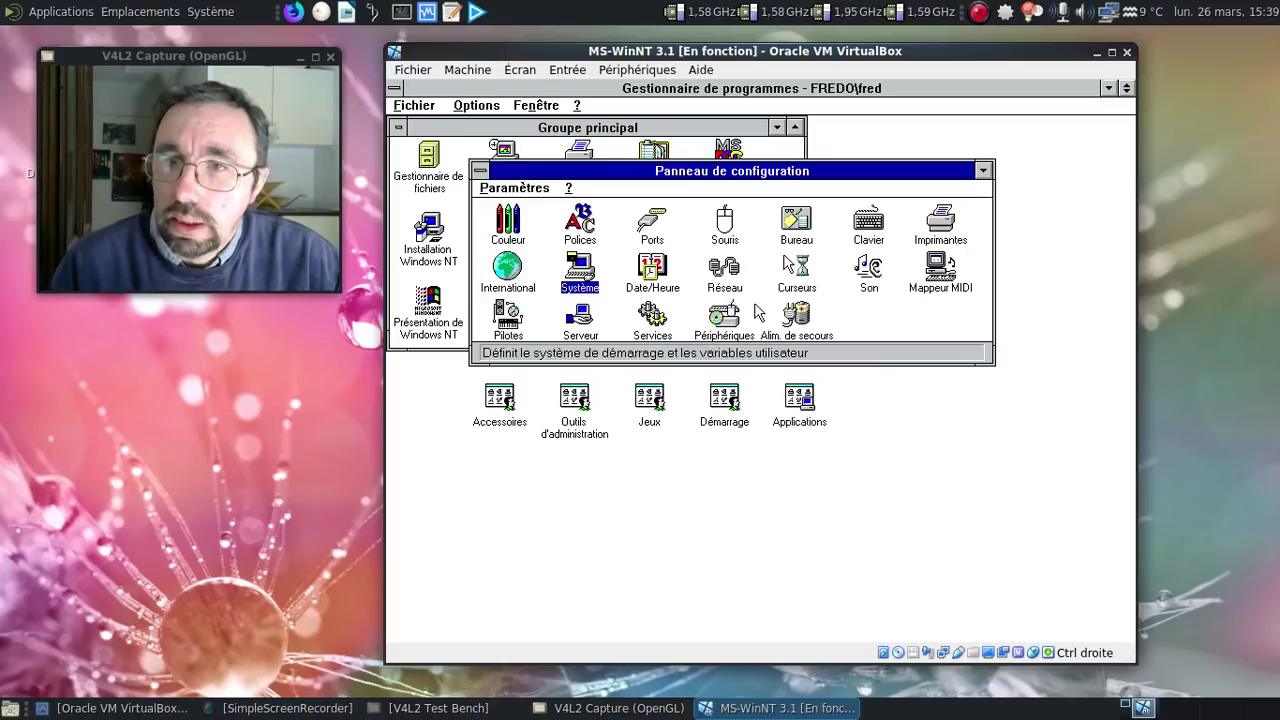
Step: Open Périphériques in the Panneau de configuration, look through the device list to its end and close it
double_click(720, 333)
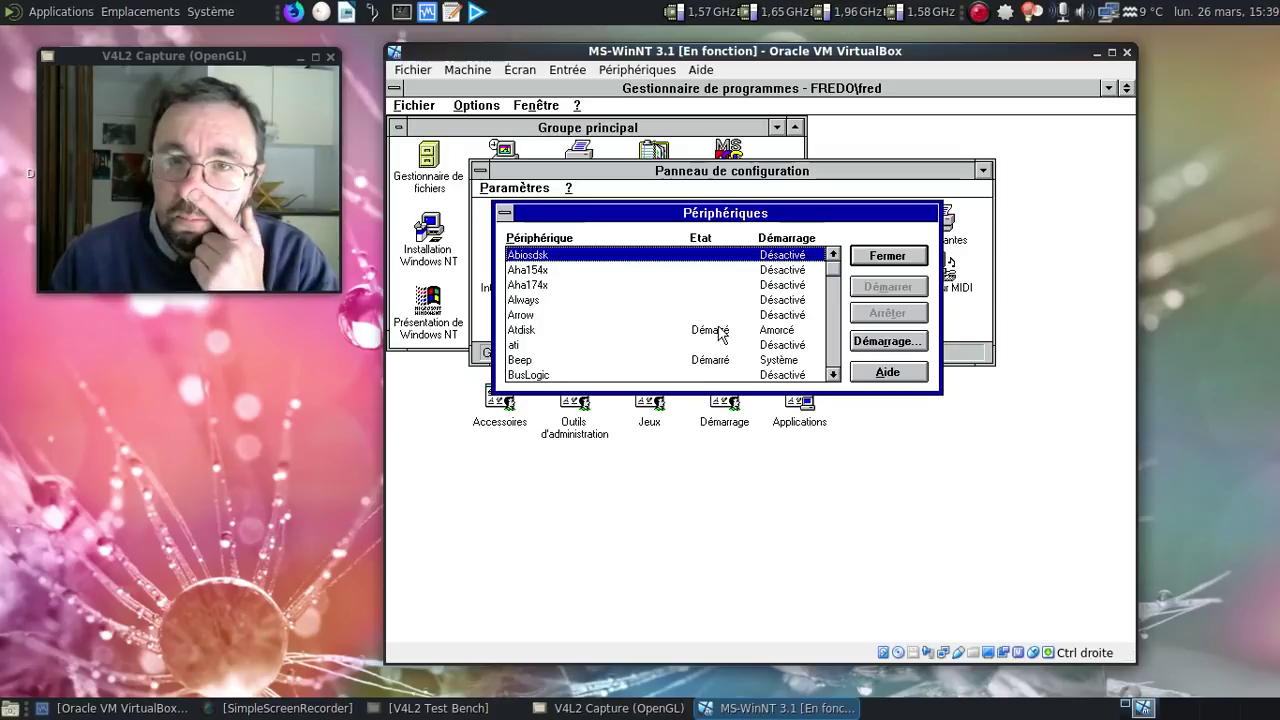
left_click_drag(834, 272, 845, 370)
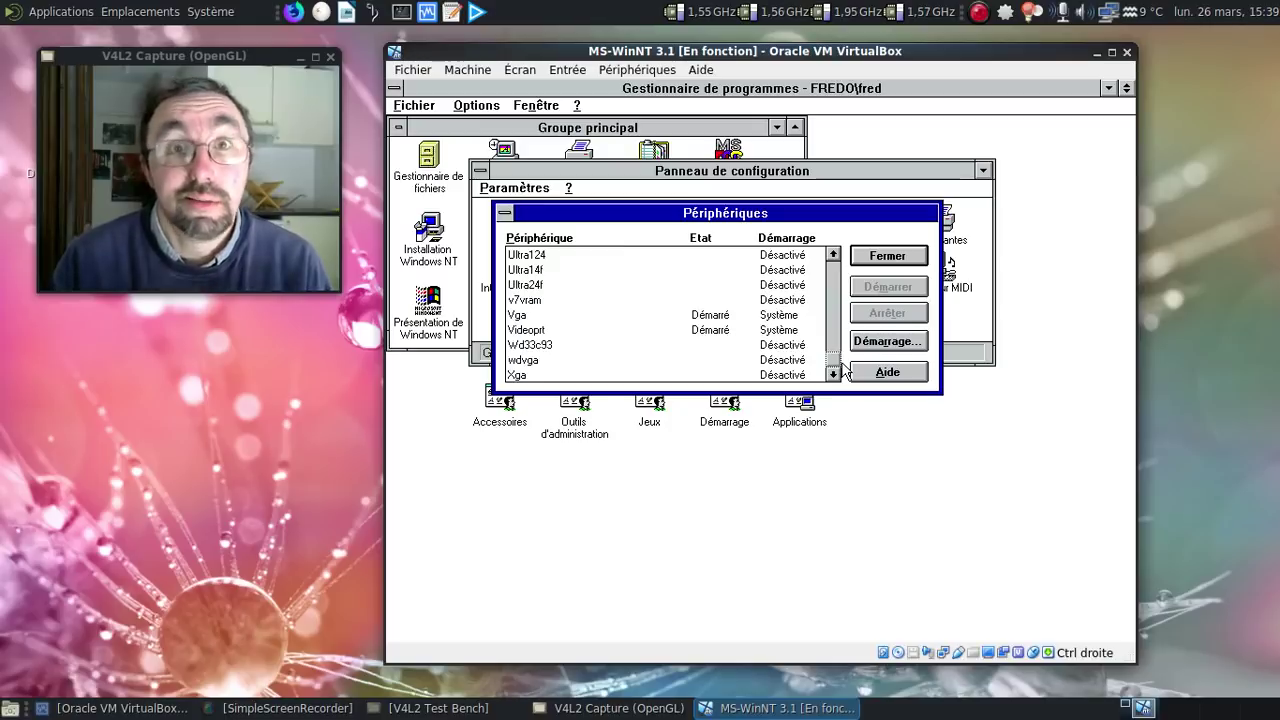
left_click_drag(845, 370, 836, 264)
left_click(887, 256)
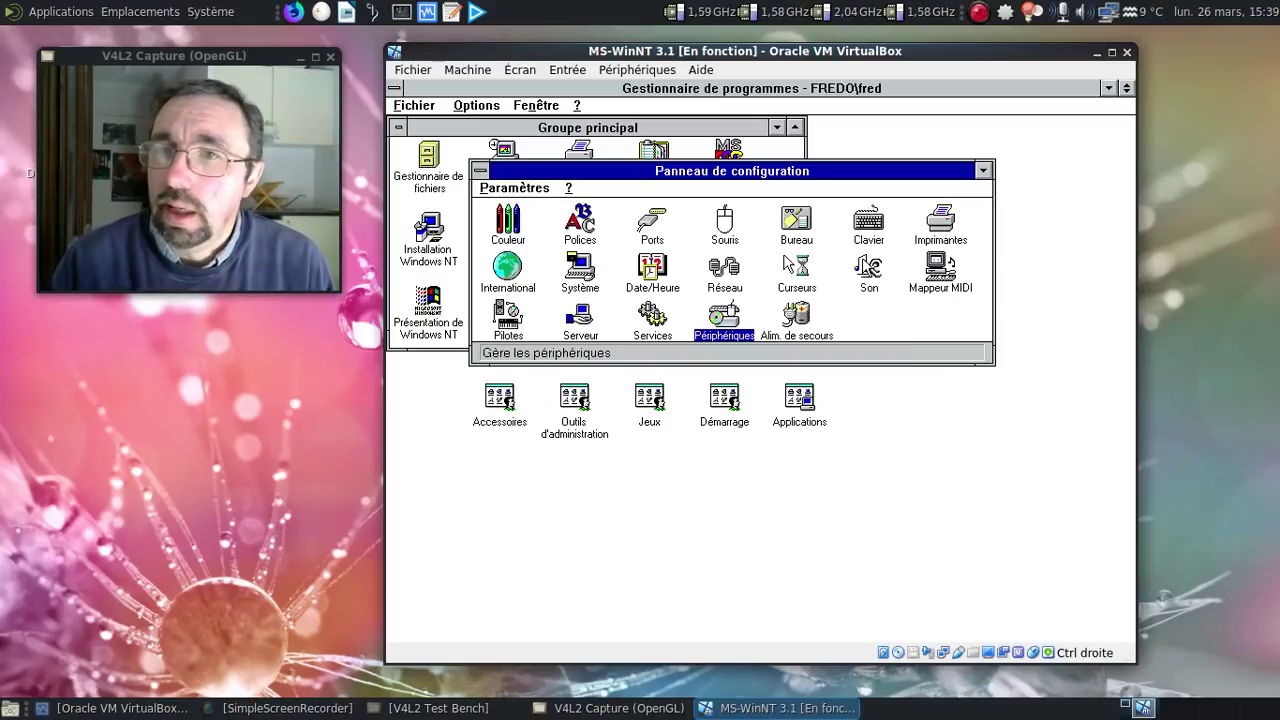
Step: Try to start the server service from Serveur in the Panneau de configuration and dismiss the error
double_click(580, 325)
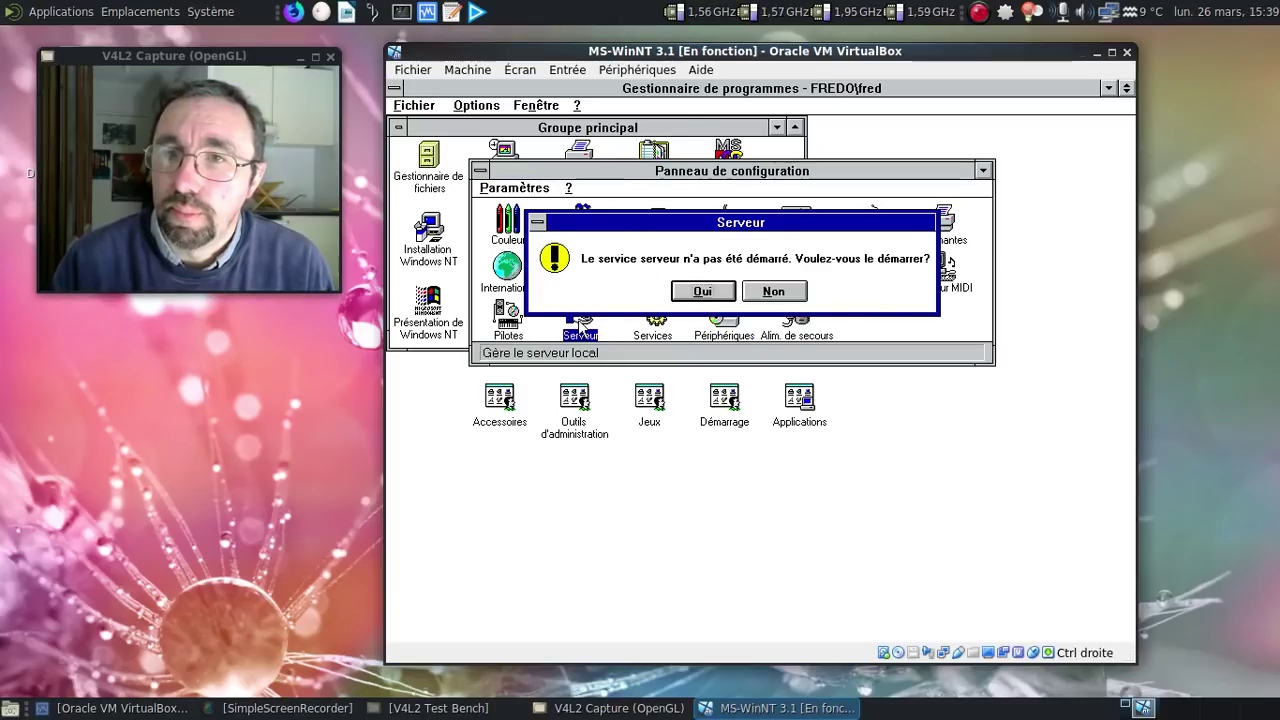
left_click(700, 292)
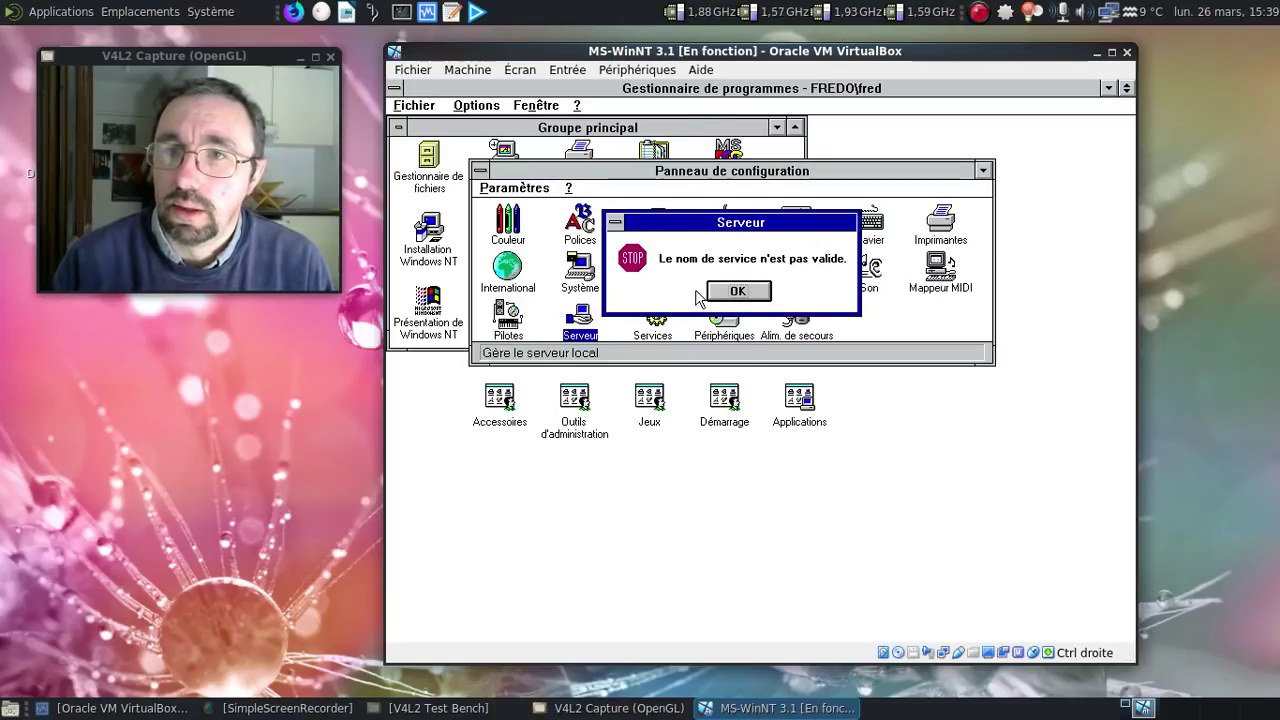
left_click(735, 292)
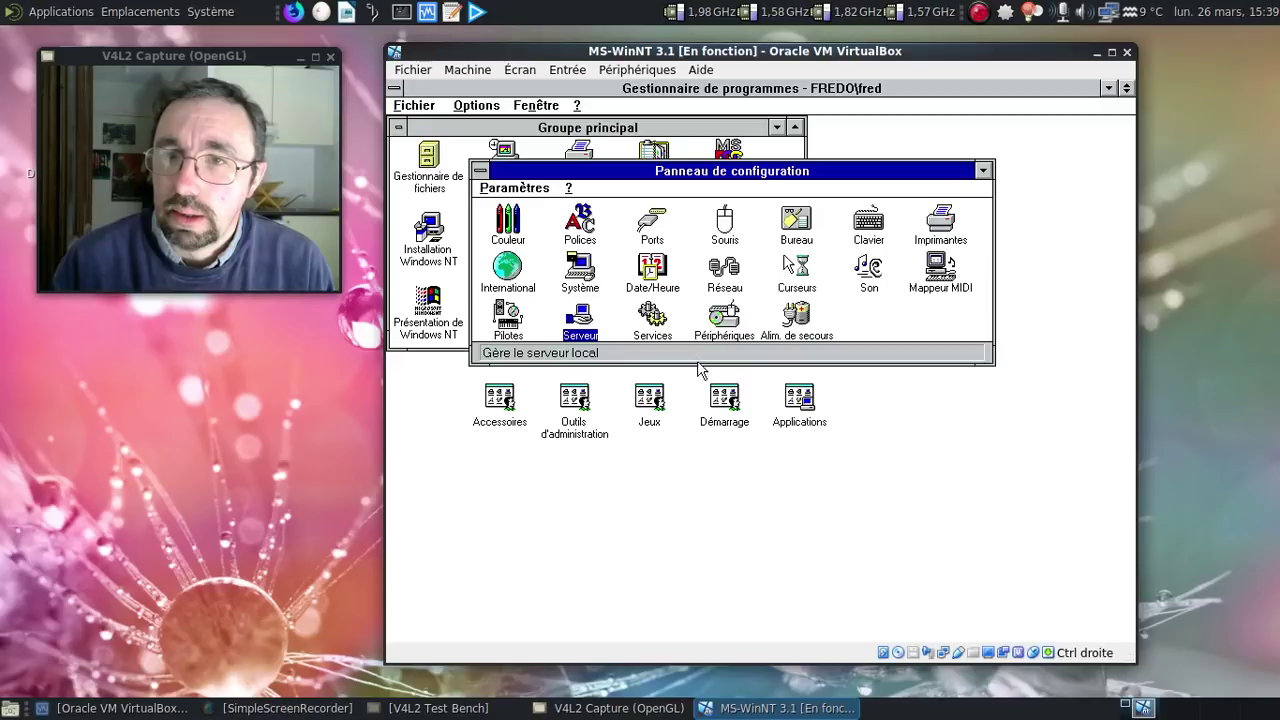
Step: Enlarge the Panneau de configuration window vertically and view the International and Ports settings, cancelling both
left_click_drag(698, 364, 701, 424)
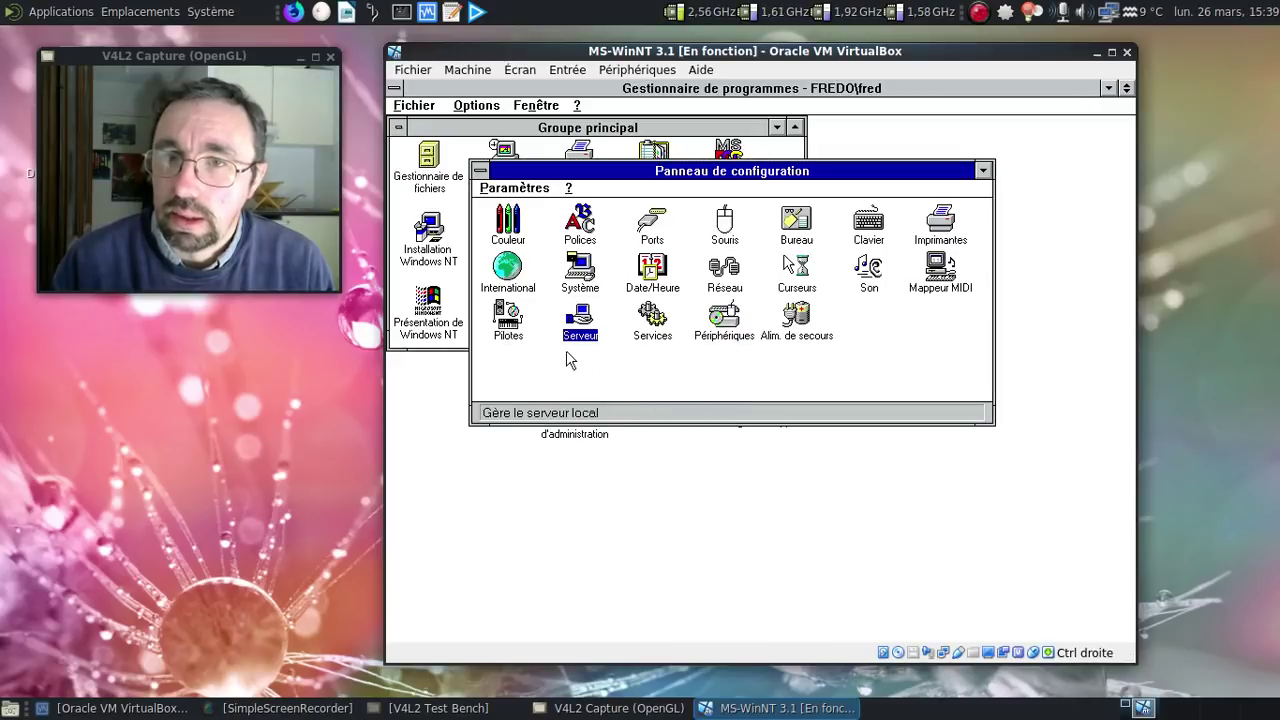
double_click(519, 289)
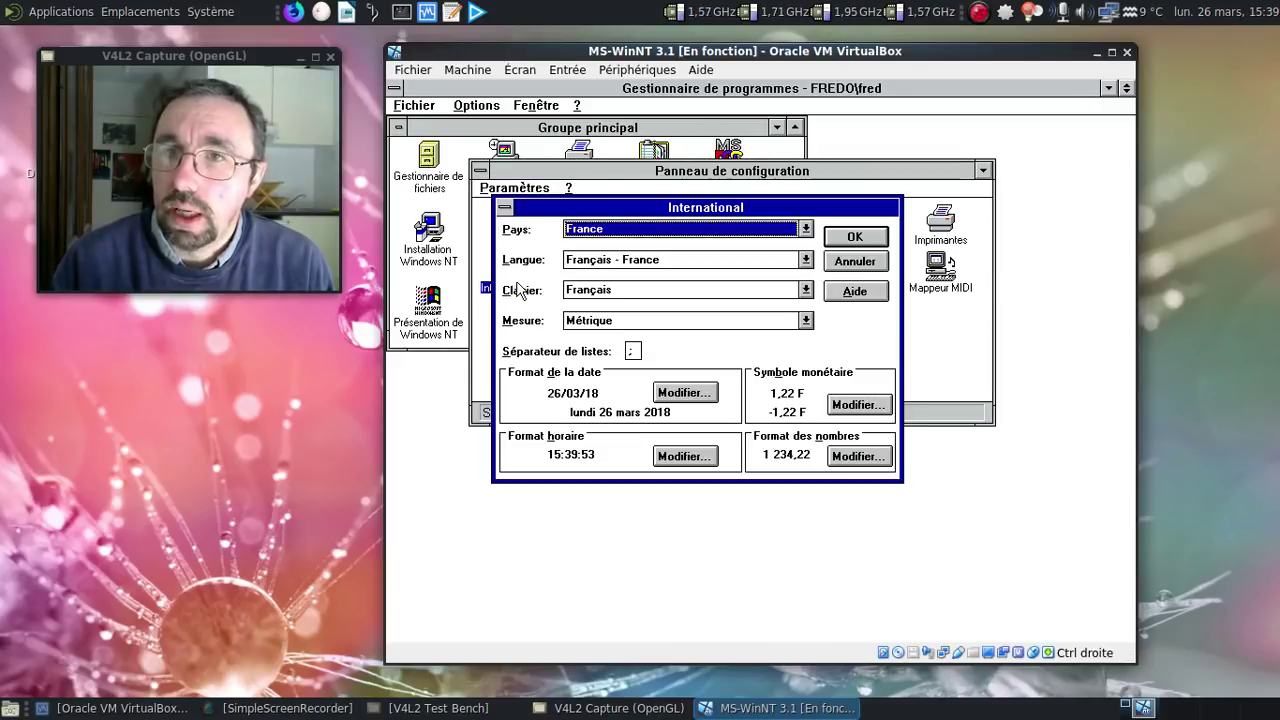
left_click(845, 261)
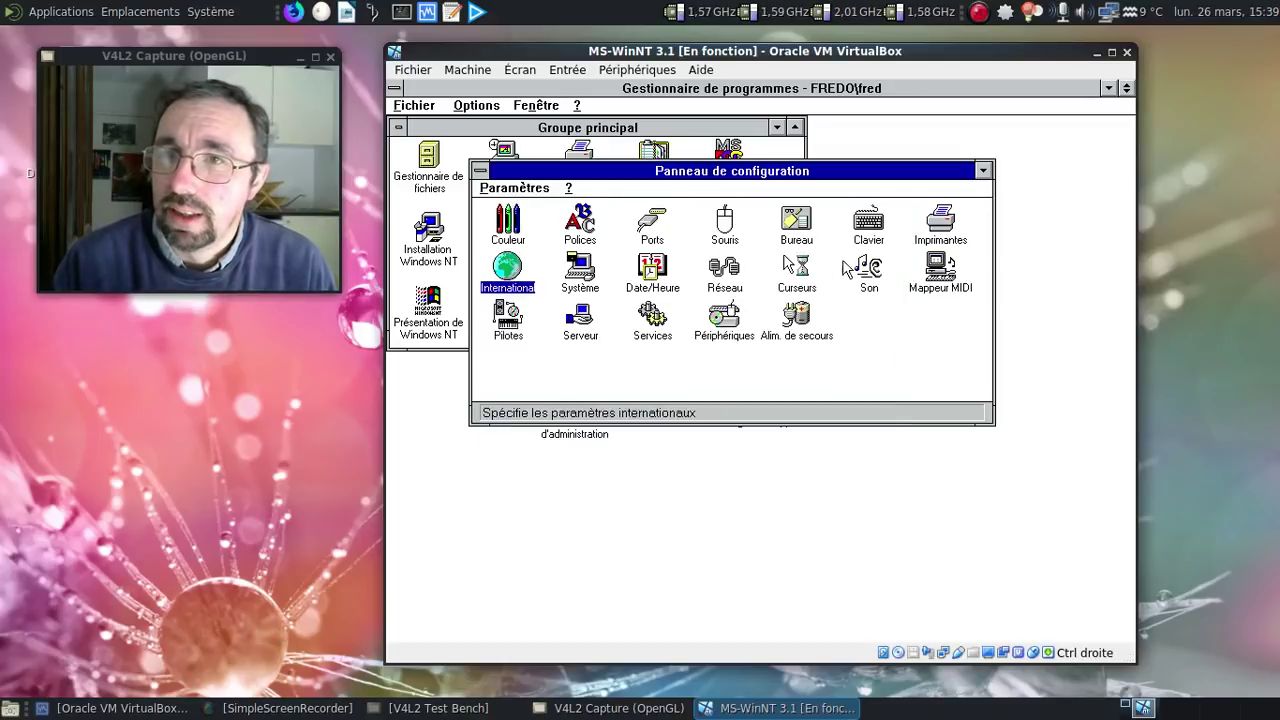
double_click(652, 228)
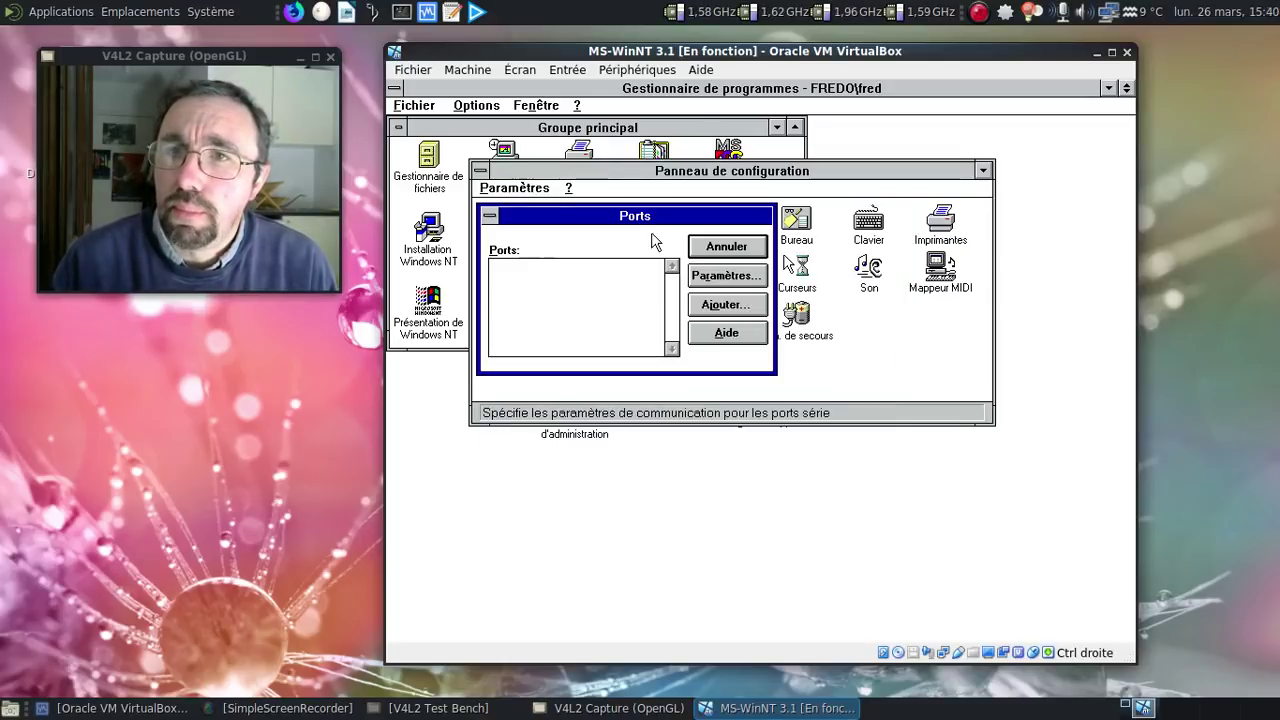
left_click(735, 247)
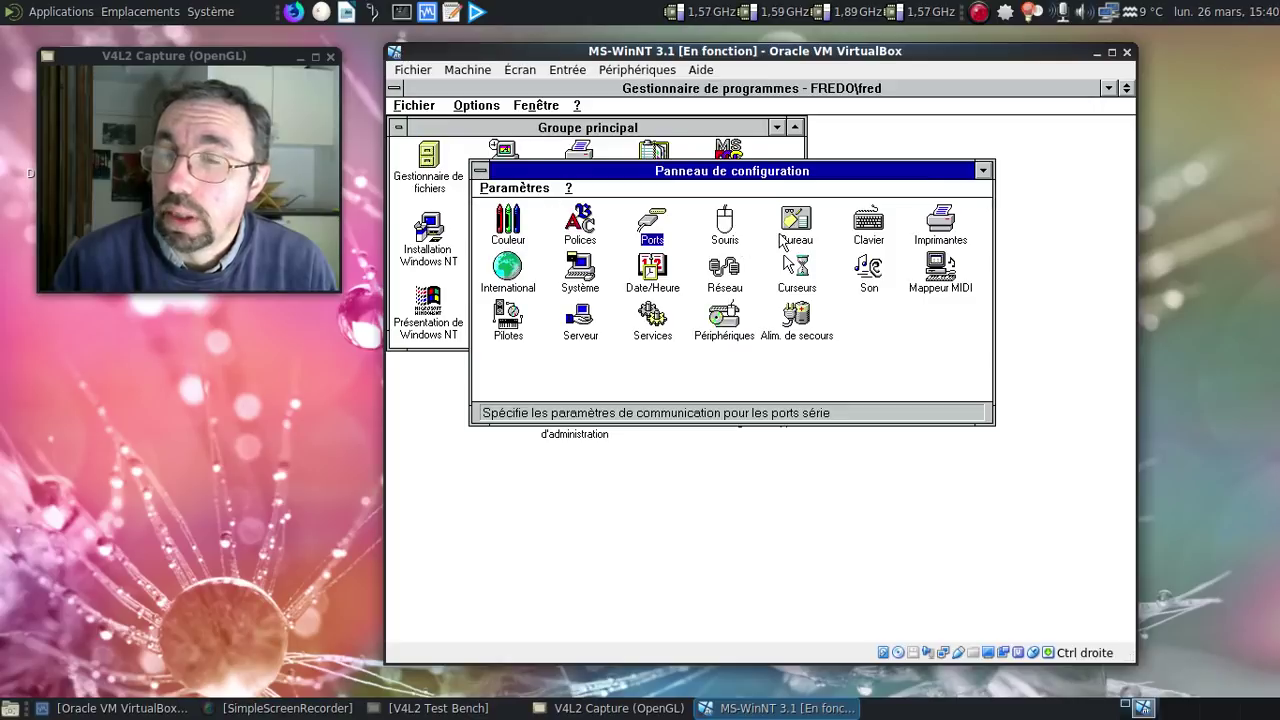
Step: Open the Souris settings, test the right mouse button, and close the dialog and the Panneau de configuration
double_click(727, 226)
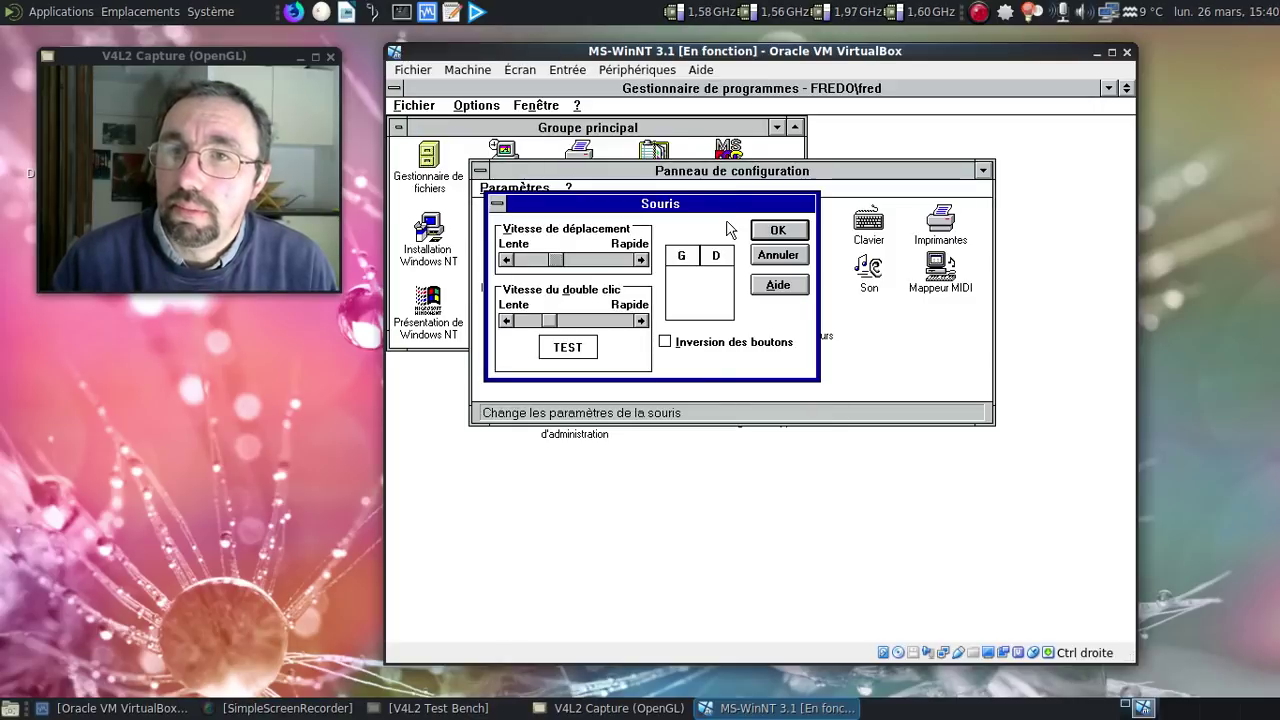
right_click(704, 285)
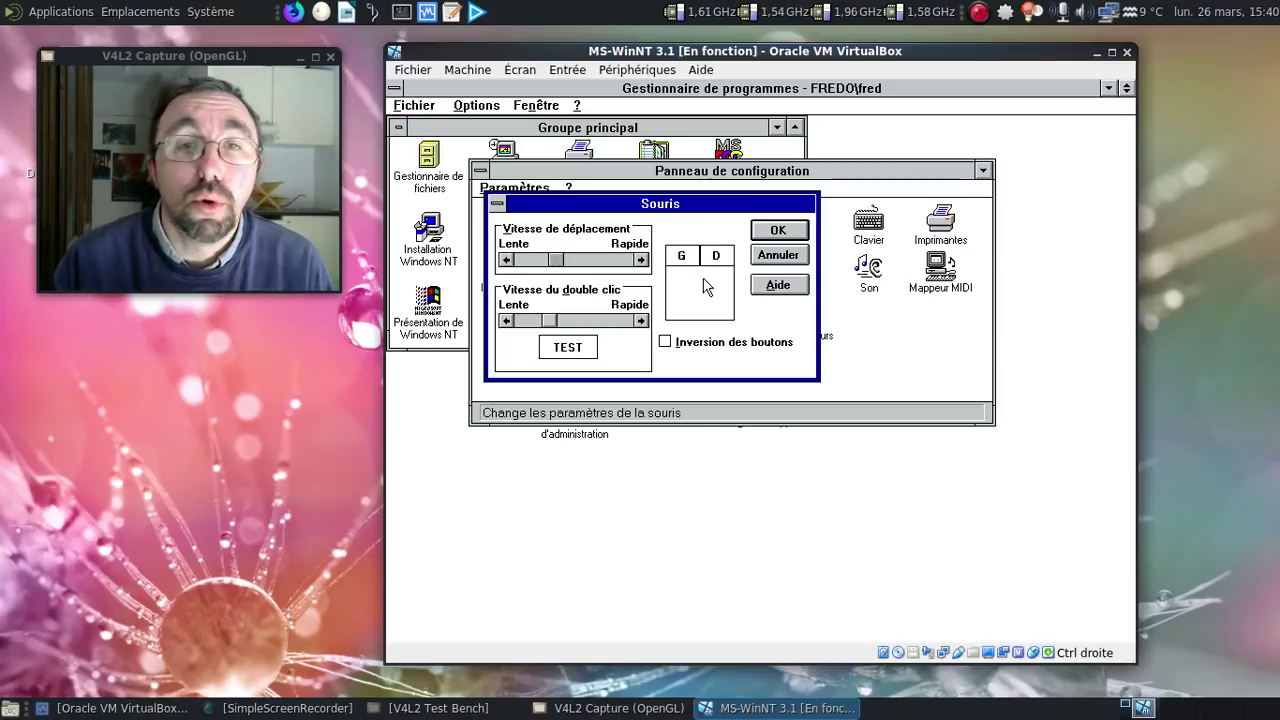
double_click(499, 207)
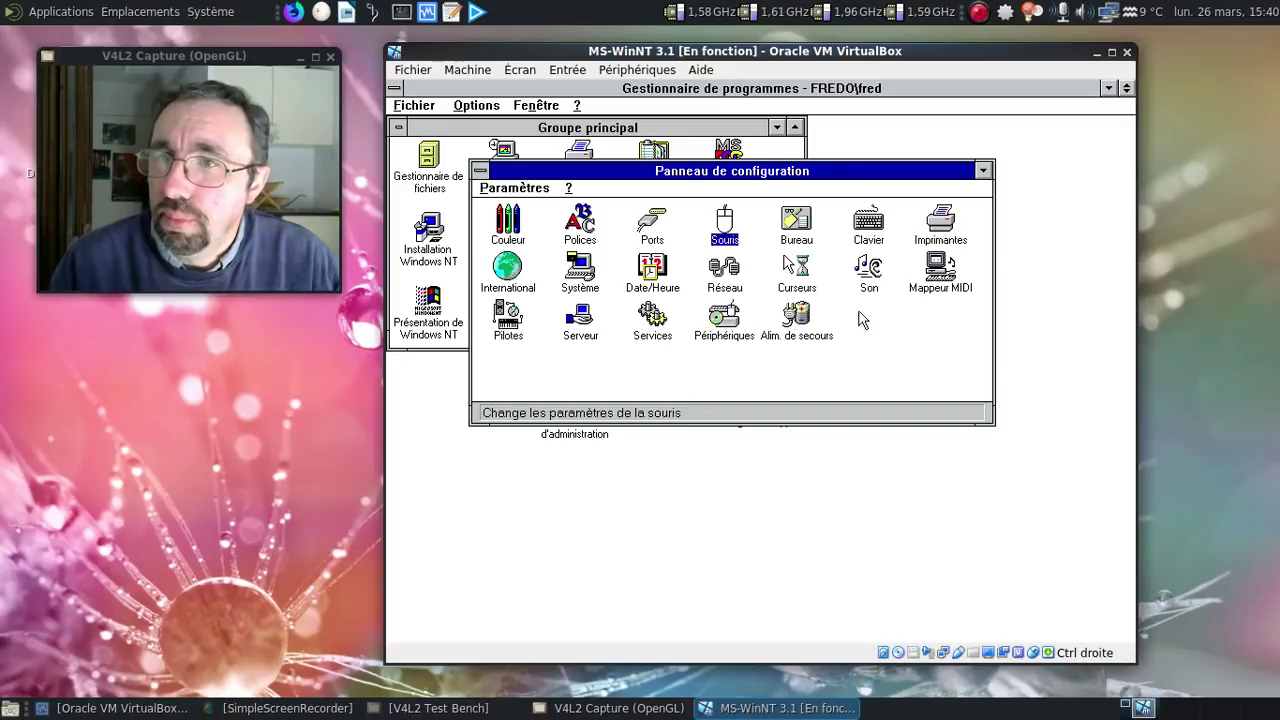
double_click(480, 170)
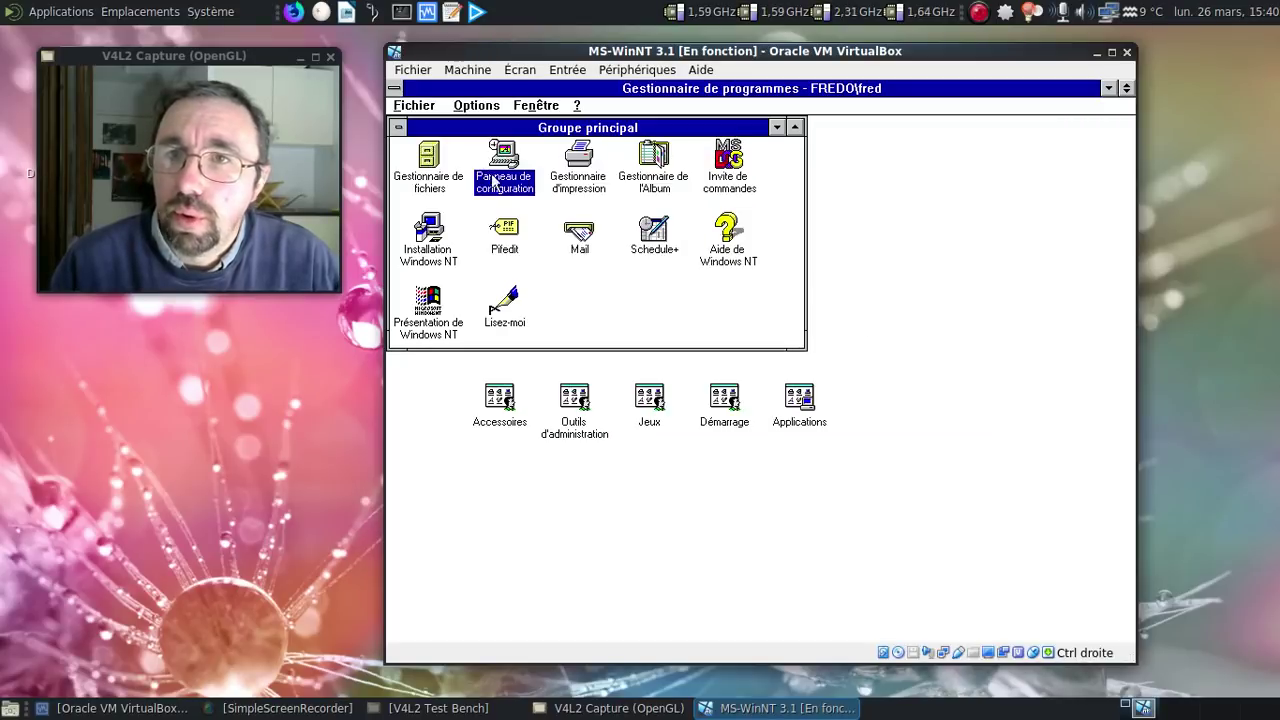
Step: Open the Jeux group, start Solitaire and check its About information
double_click(652, 402)
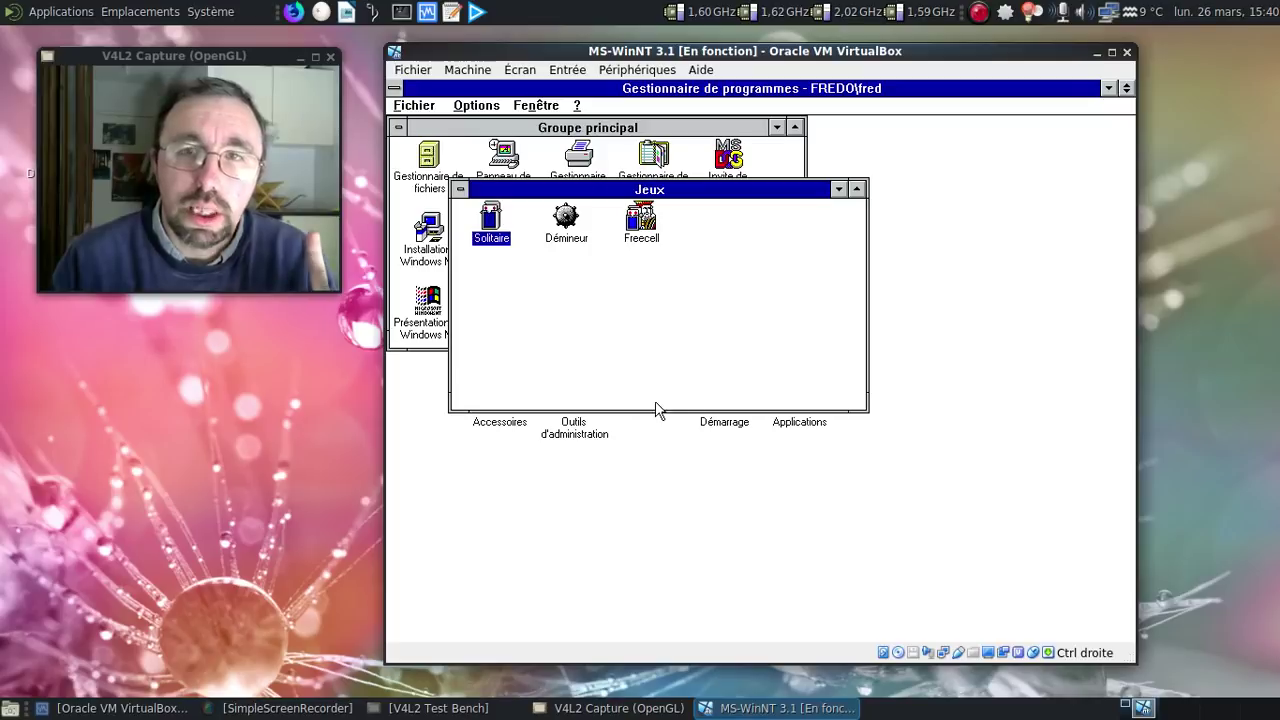
double_click(502, 230)
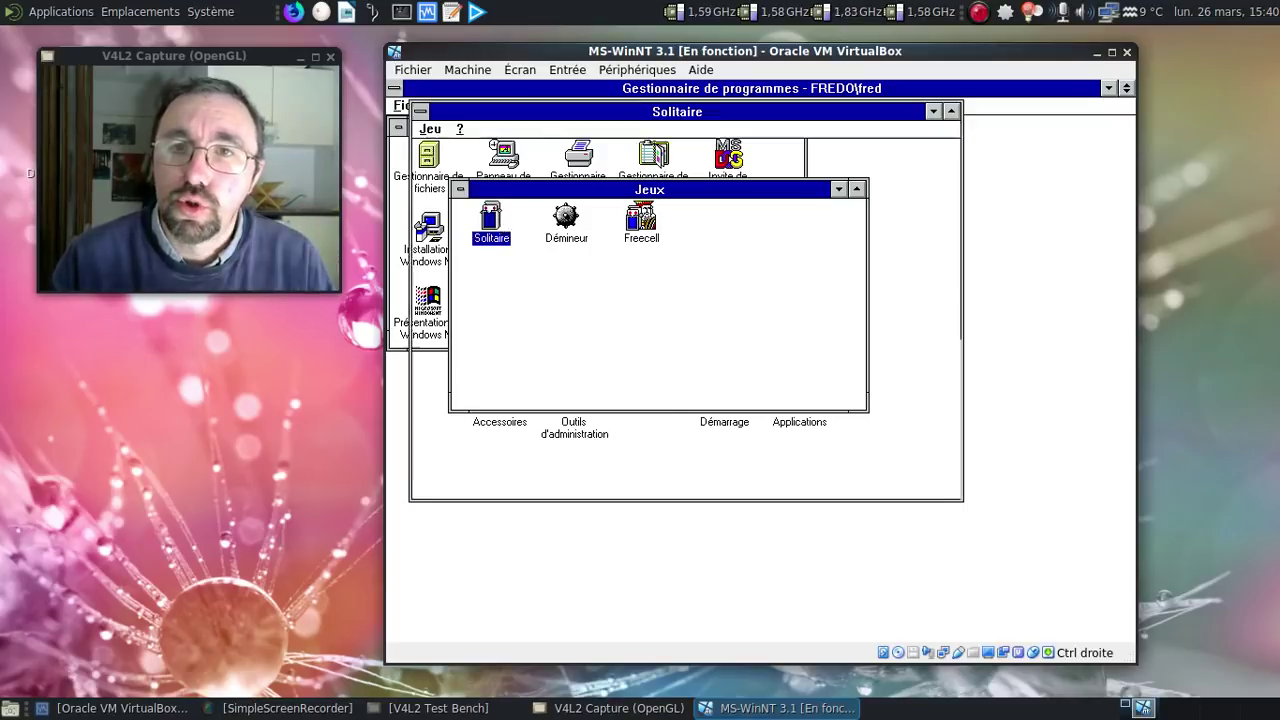
left_click(459, 129)
left_click(502, 203)
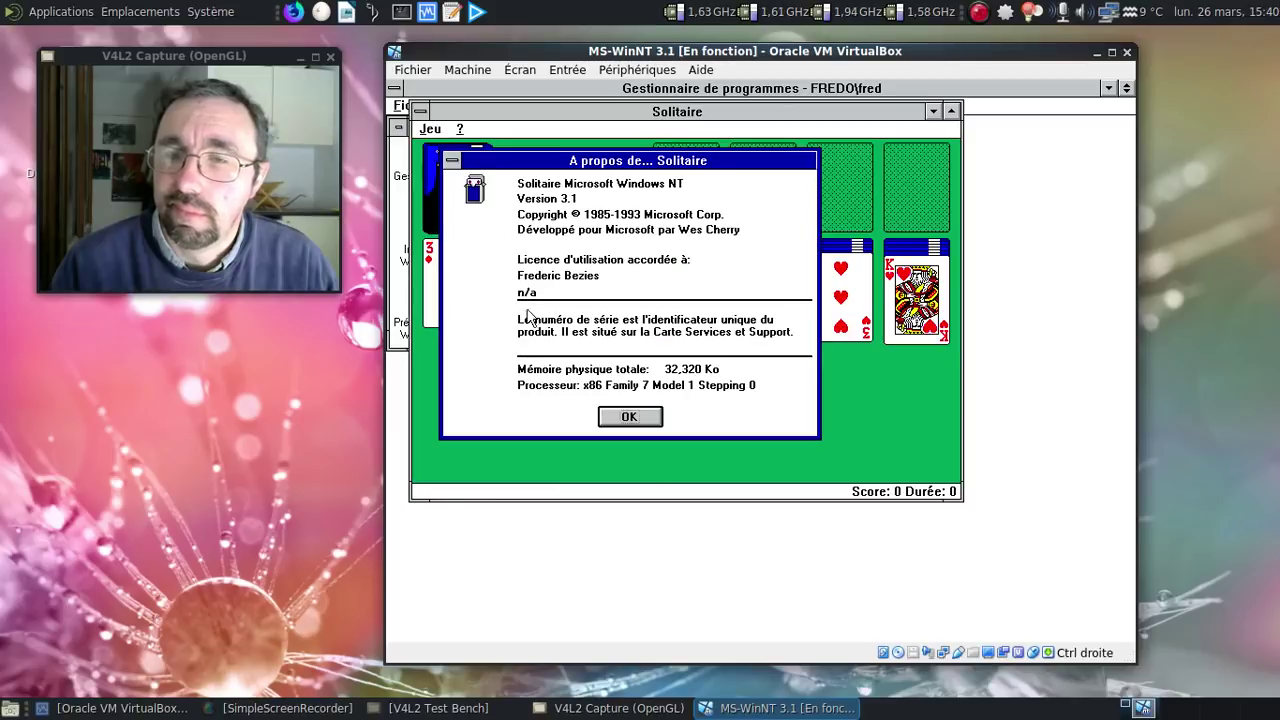
left_click(620, 418)
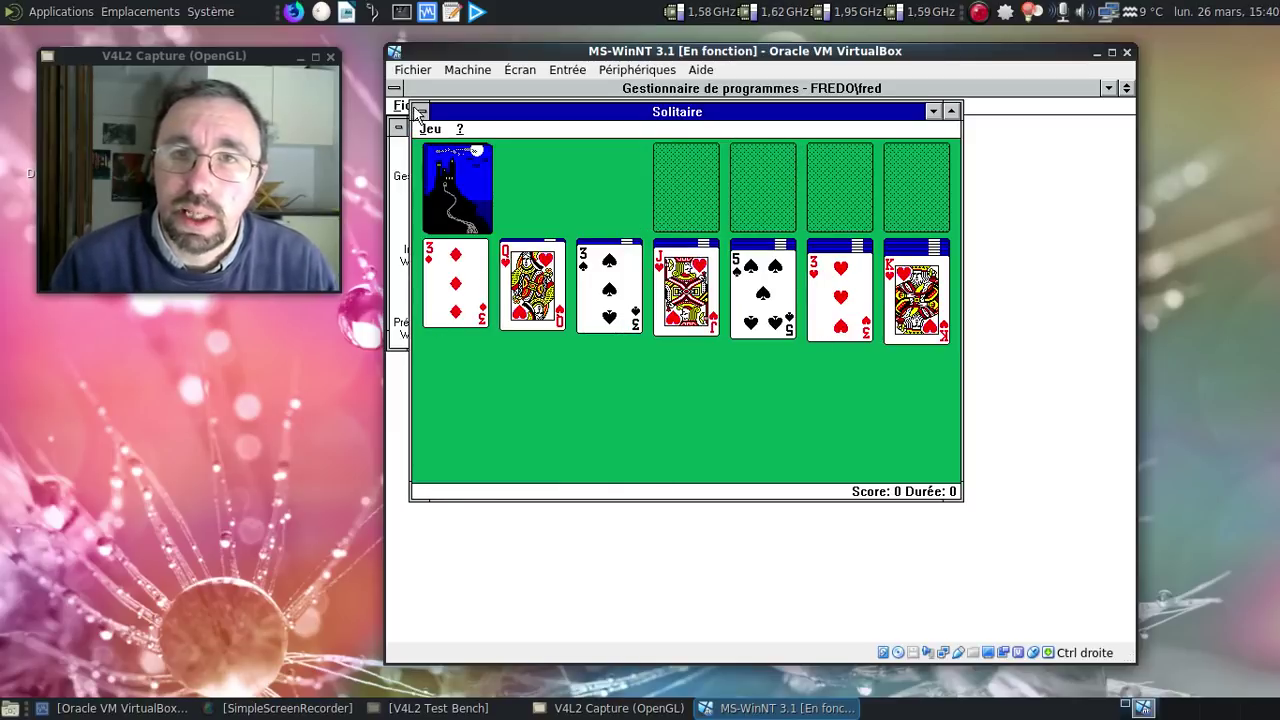
Step: Close Solitaire and briefly run Freecell from the Jeux group, closing it again
double_click(421, 111)
double_click(637, 228)
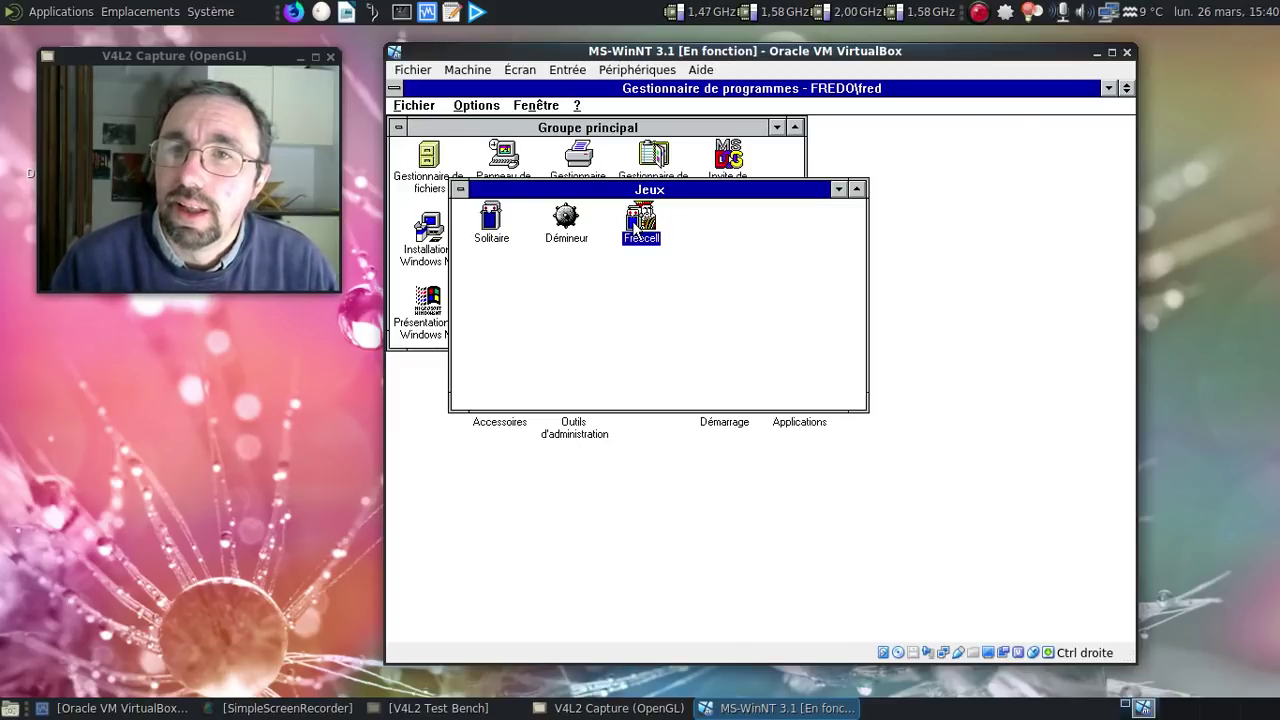
double_click(438, 133)
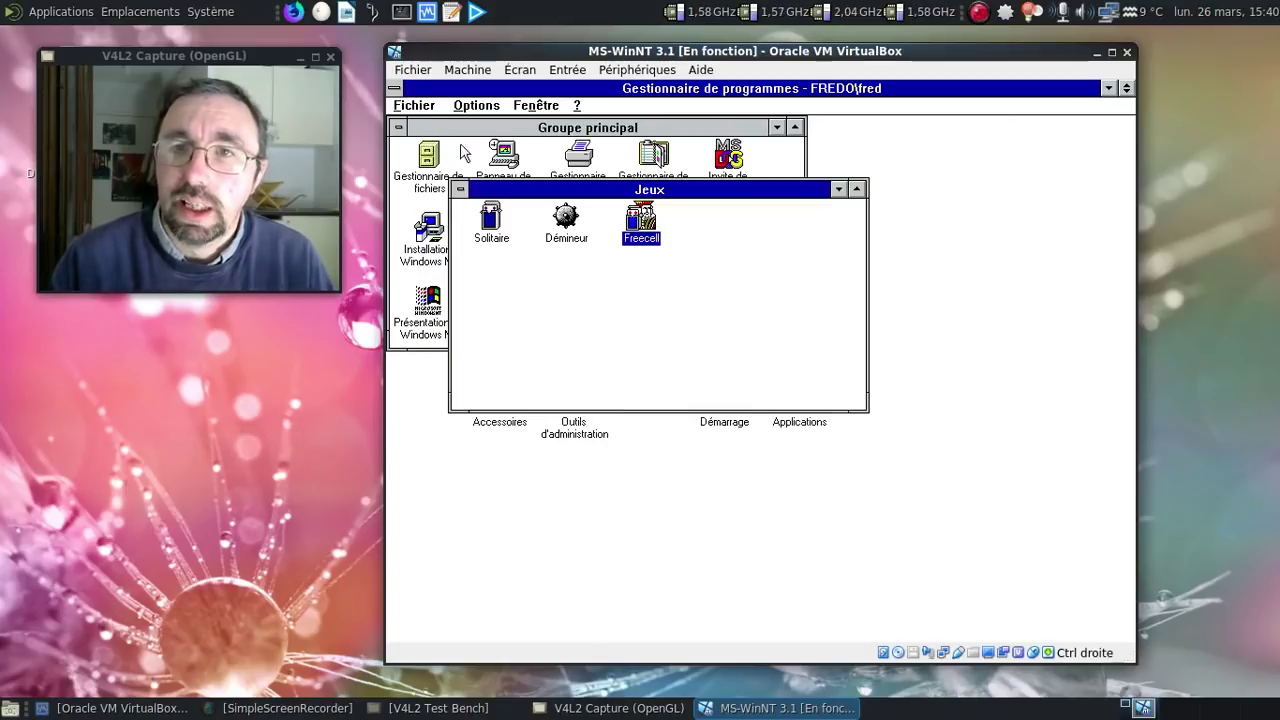
Step: Start Démineur and play a short game by uncovering squares in the upper and lower parts of the grid
double_click(564, 220)
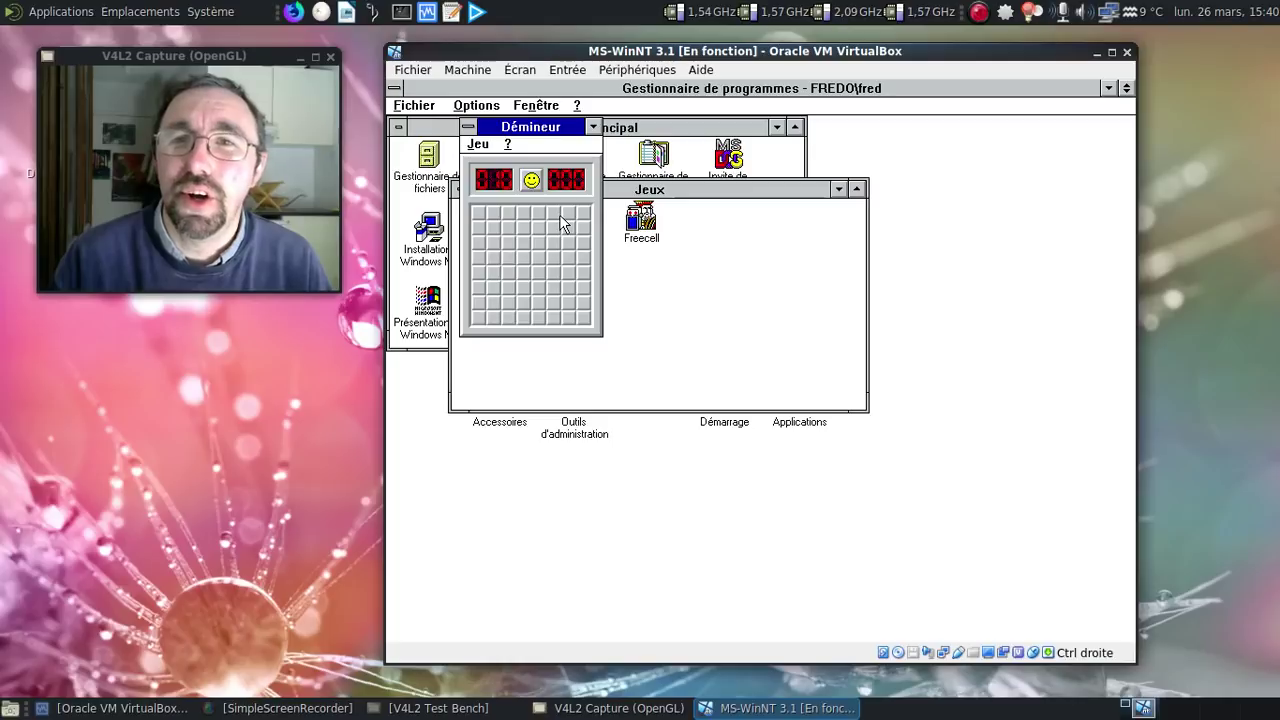
left_click(559, 216)
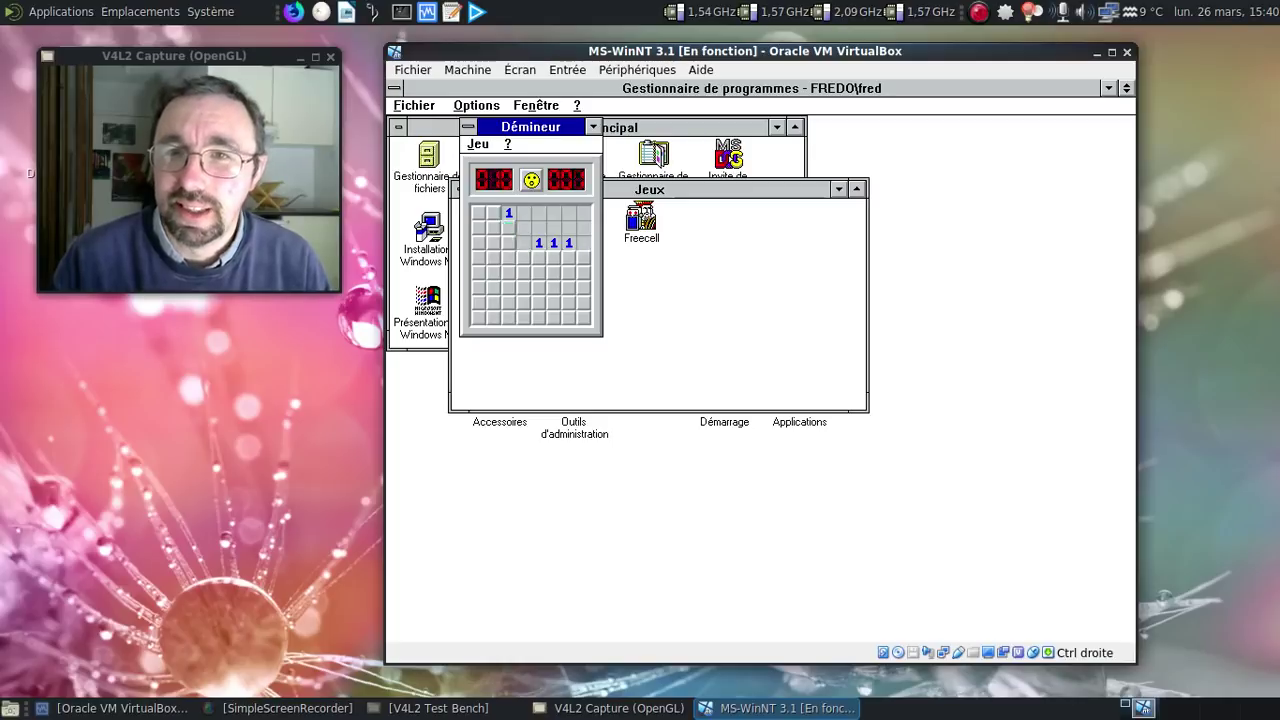
left_click(554, 304)
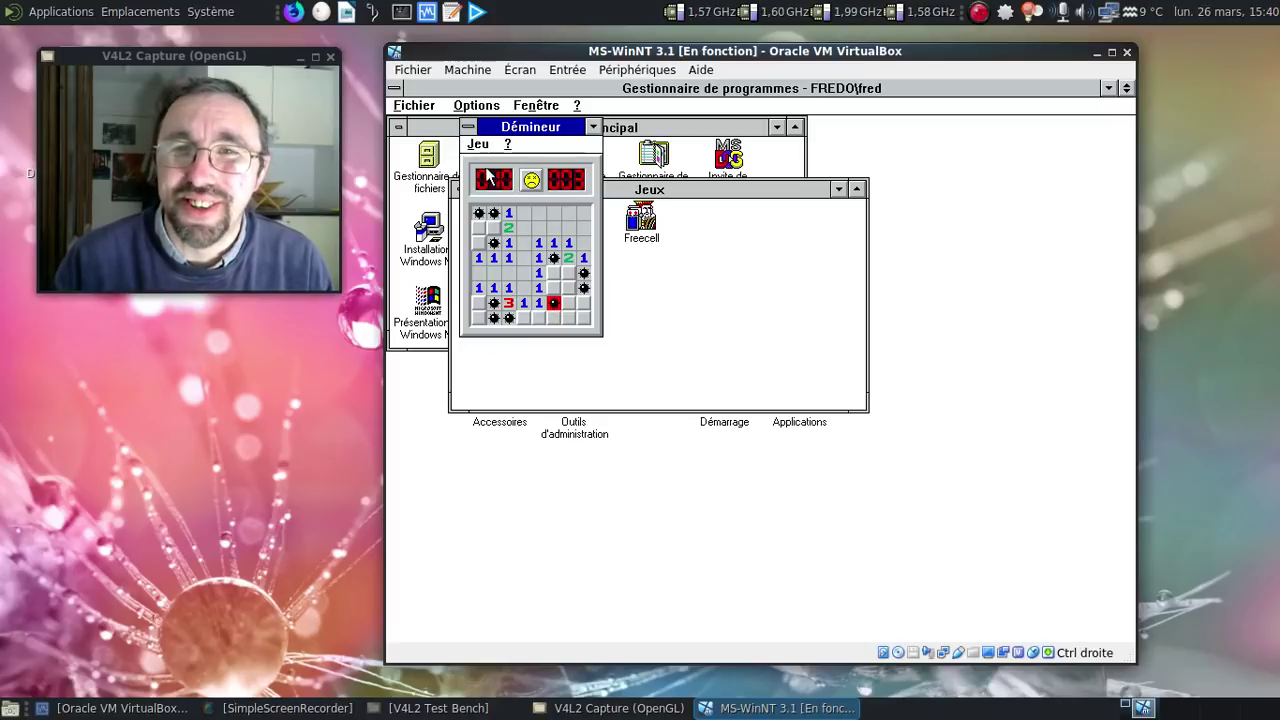
Step: Check Démineur's About information, and close the game and the Jeux group
left_click(507, 144)
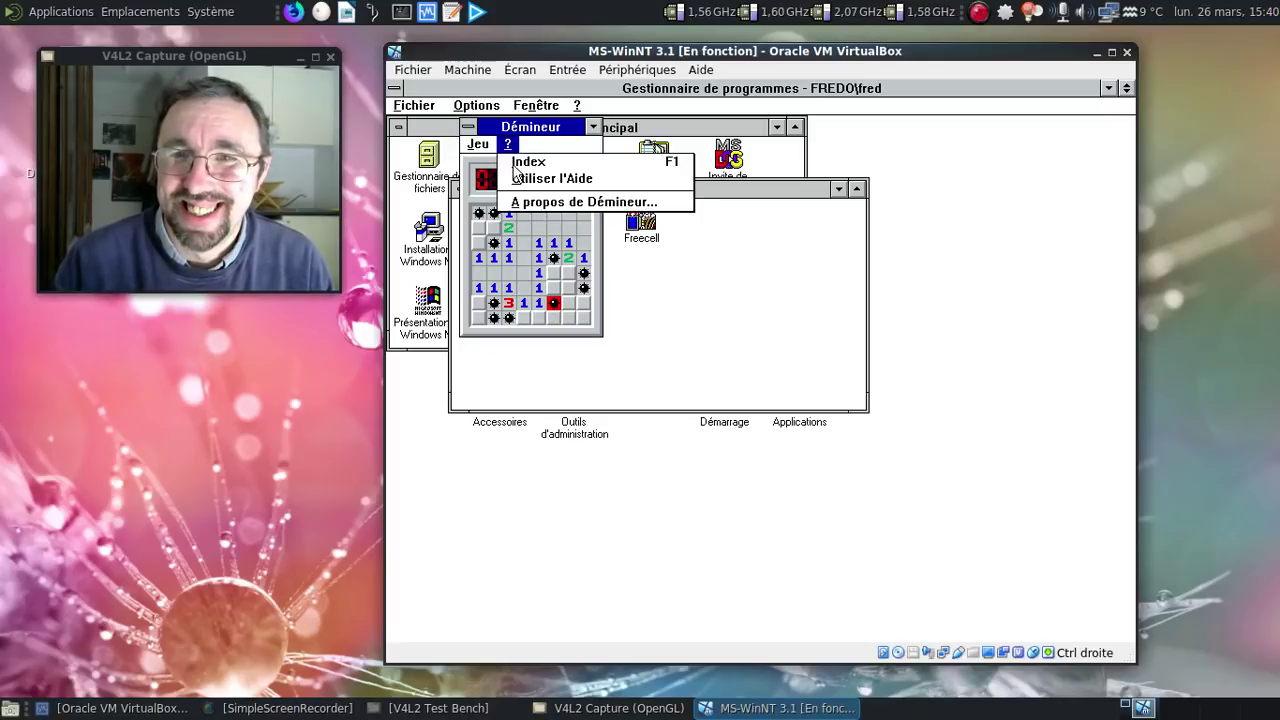
left_click(524, 201)
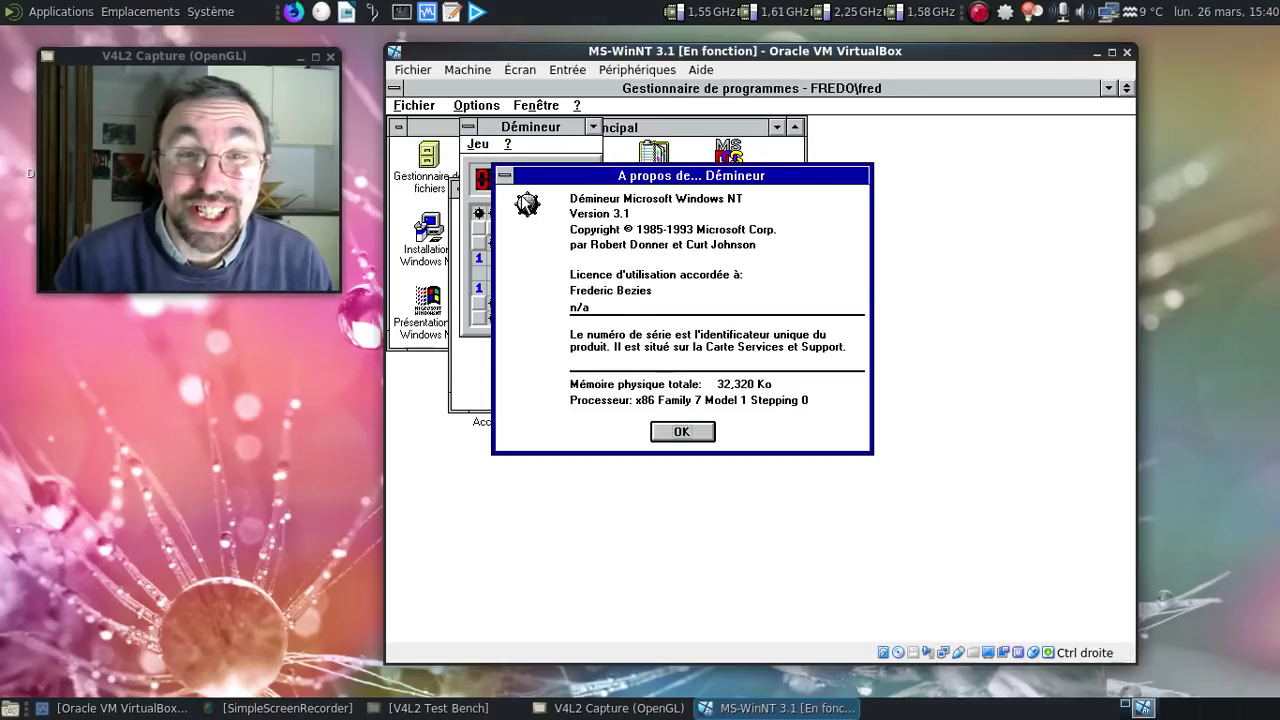
left_click(676, 432)
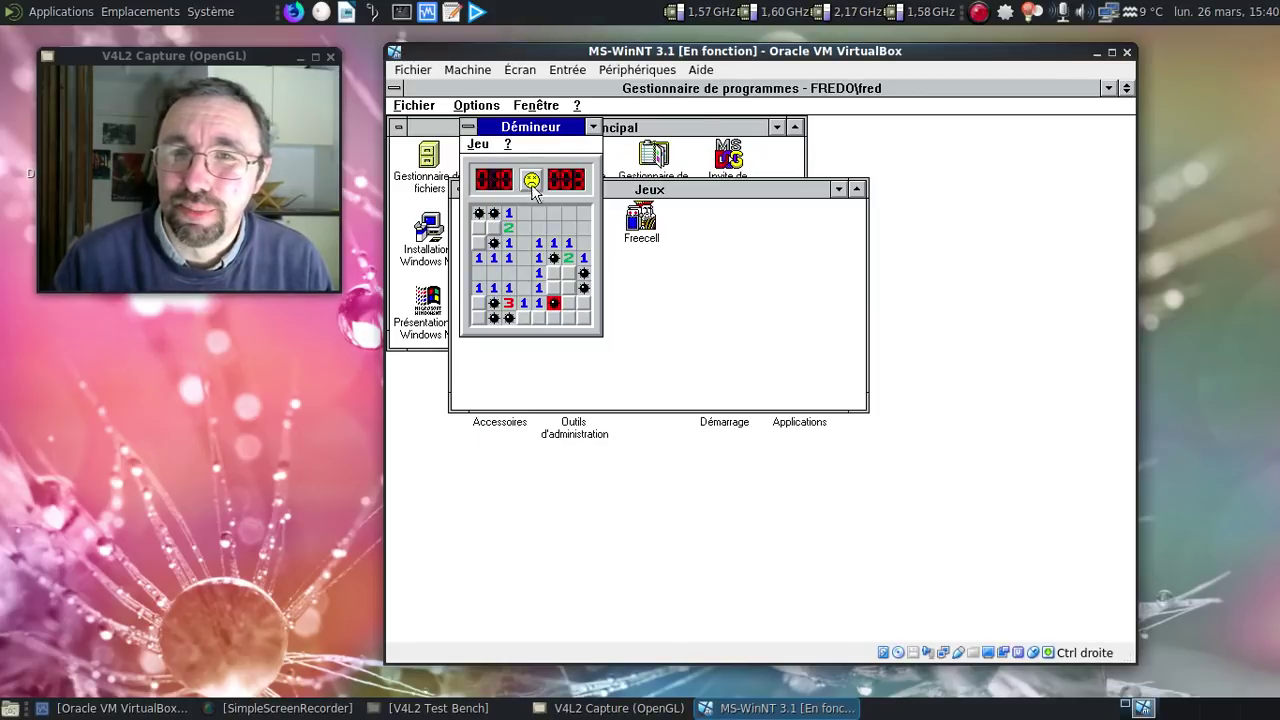
left_click(468, 127)
left_click(488, 196)
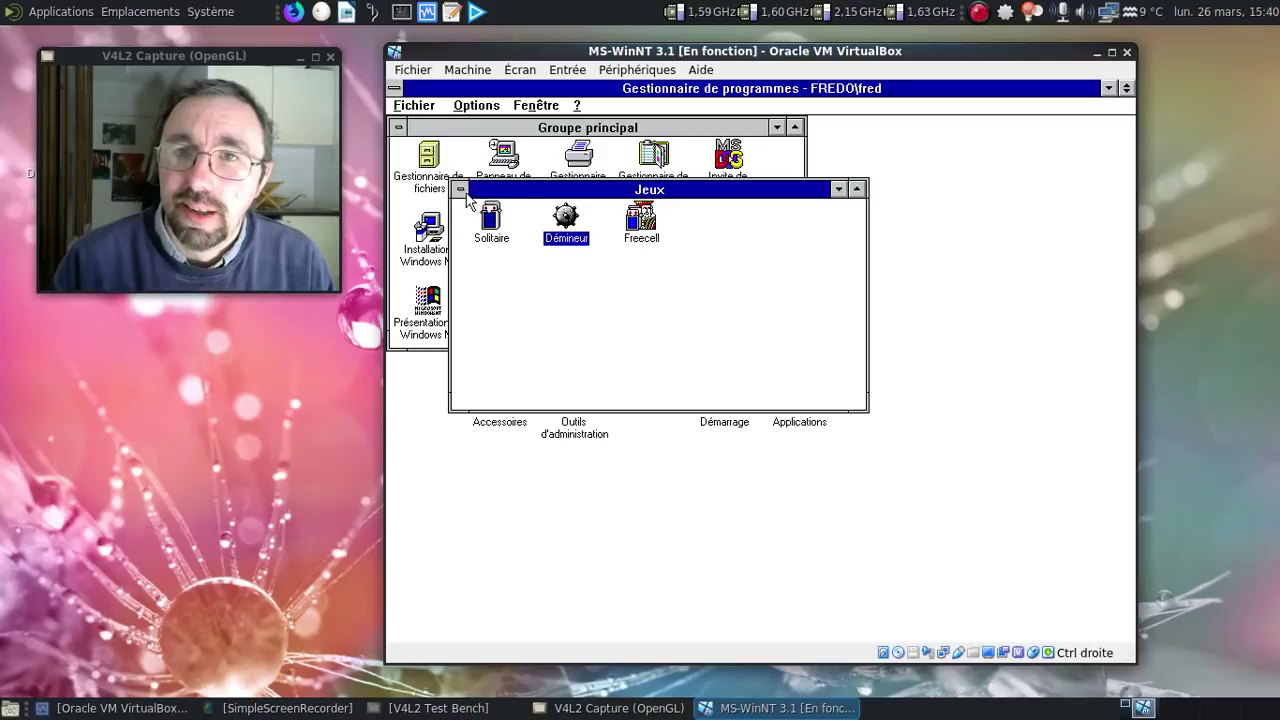
double_click(460, 190)
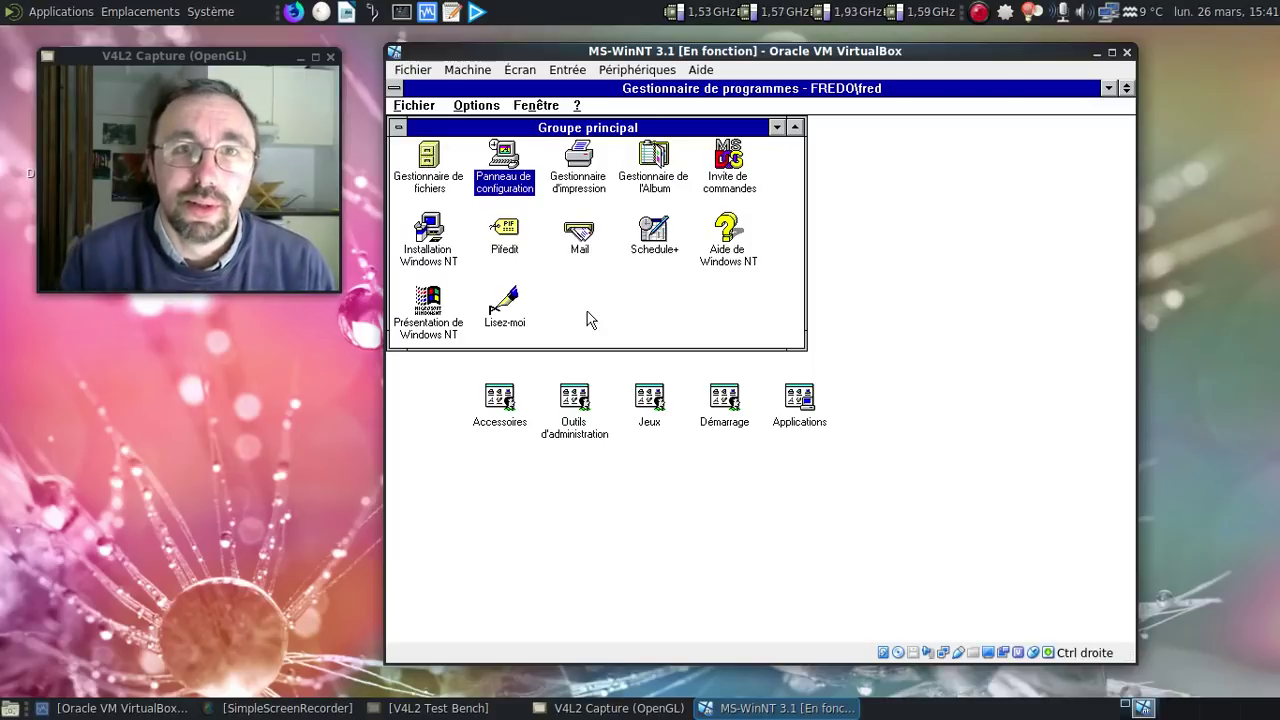
Step: Open the Accessoires group and briefly run Paintbrush, closing it again
double_click(491, 424)
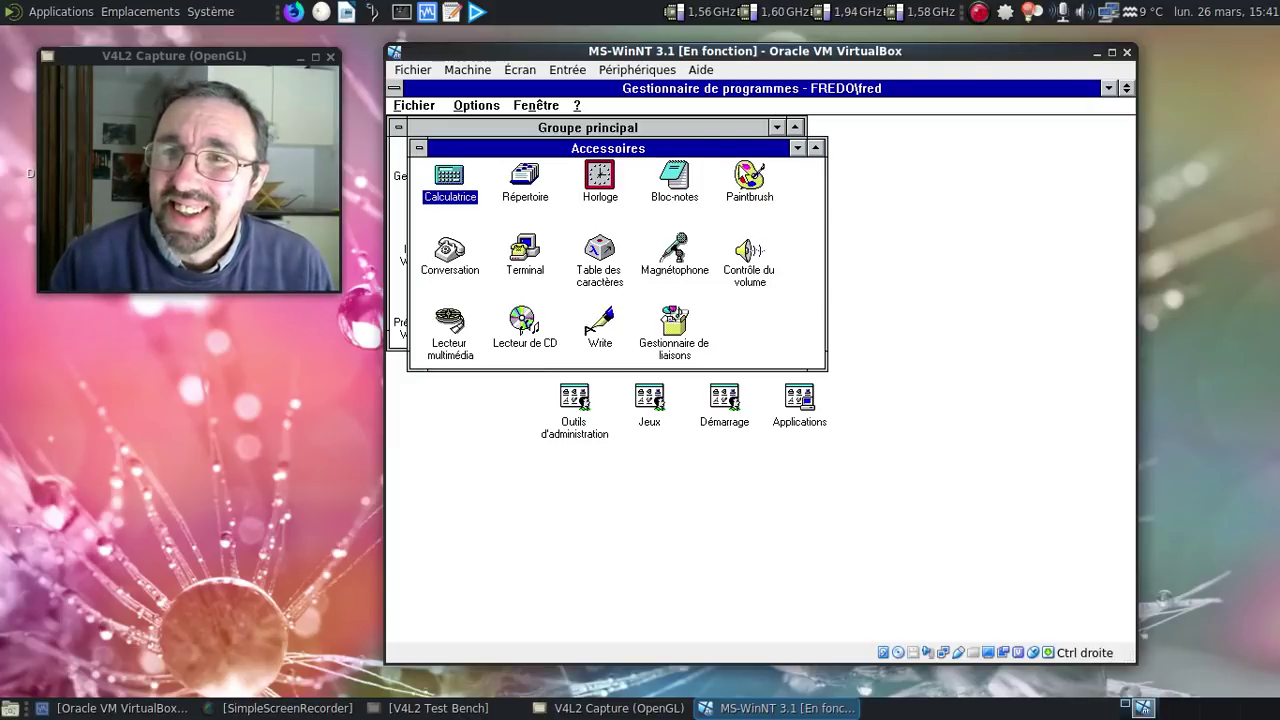
double_click(745, 180)
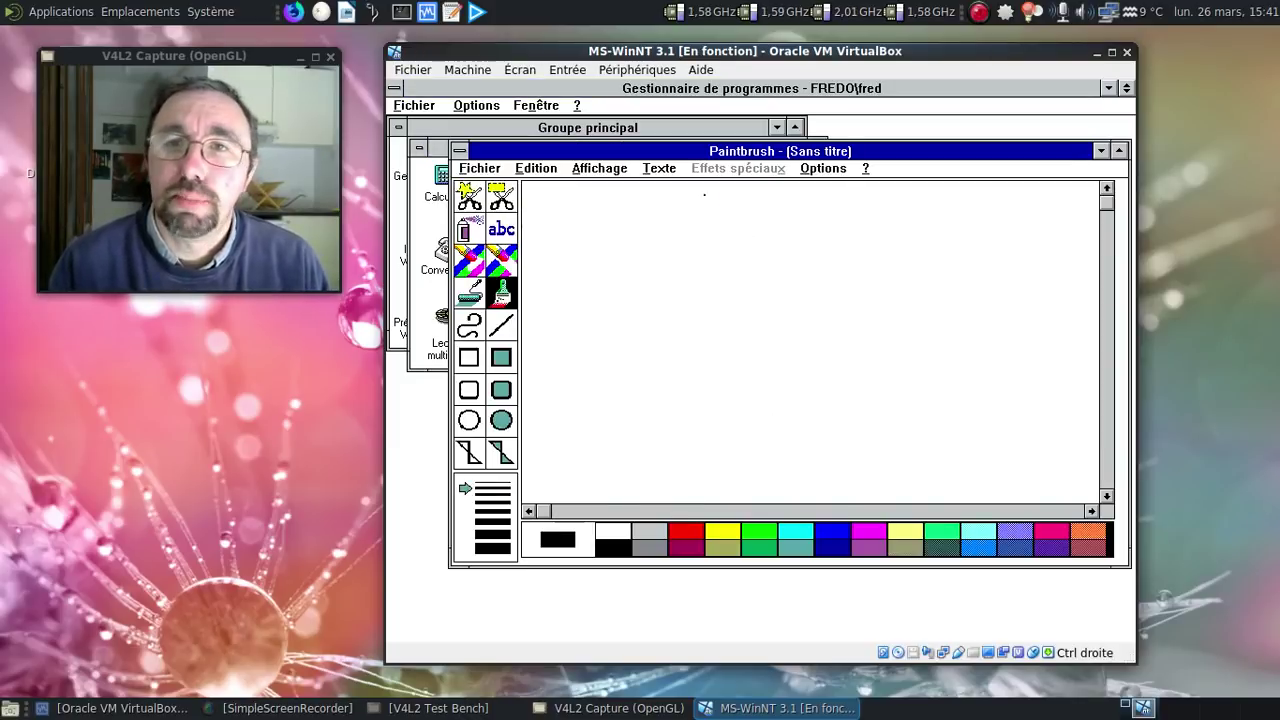
double_click(461, 151)
double_click(458, 186)
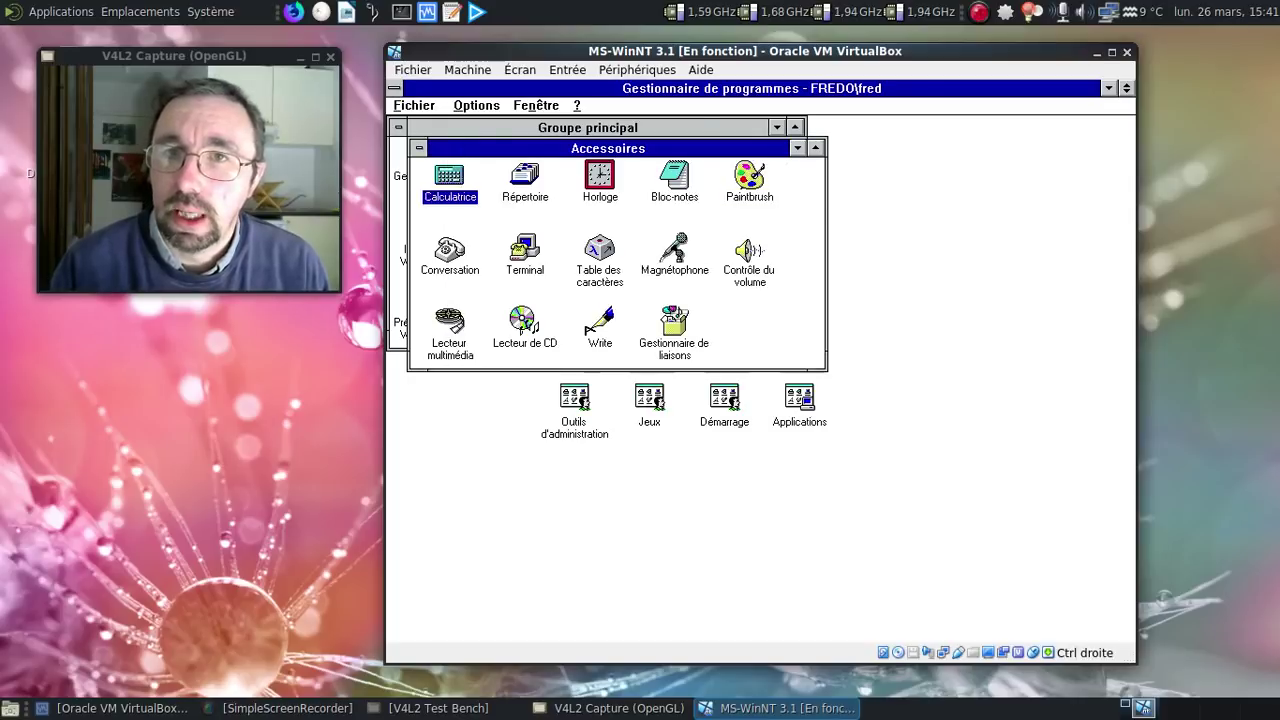
double_click(456, 109)
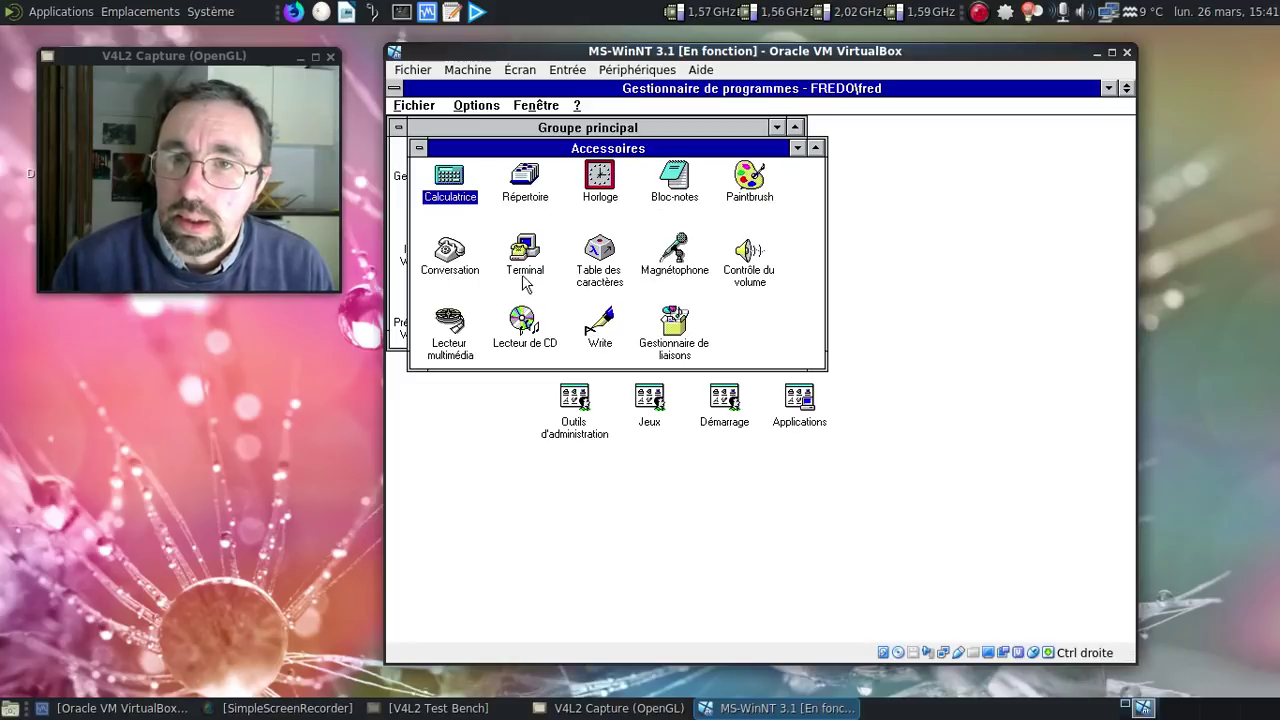
Step: Start Lecteur multimédia, check its About information, and close the player and the Accessoires group
double_click(449, 330)
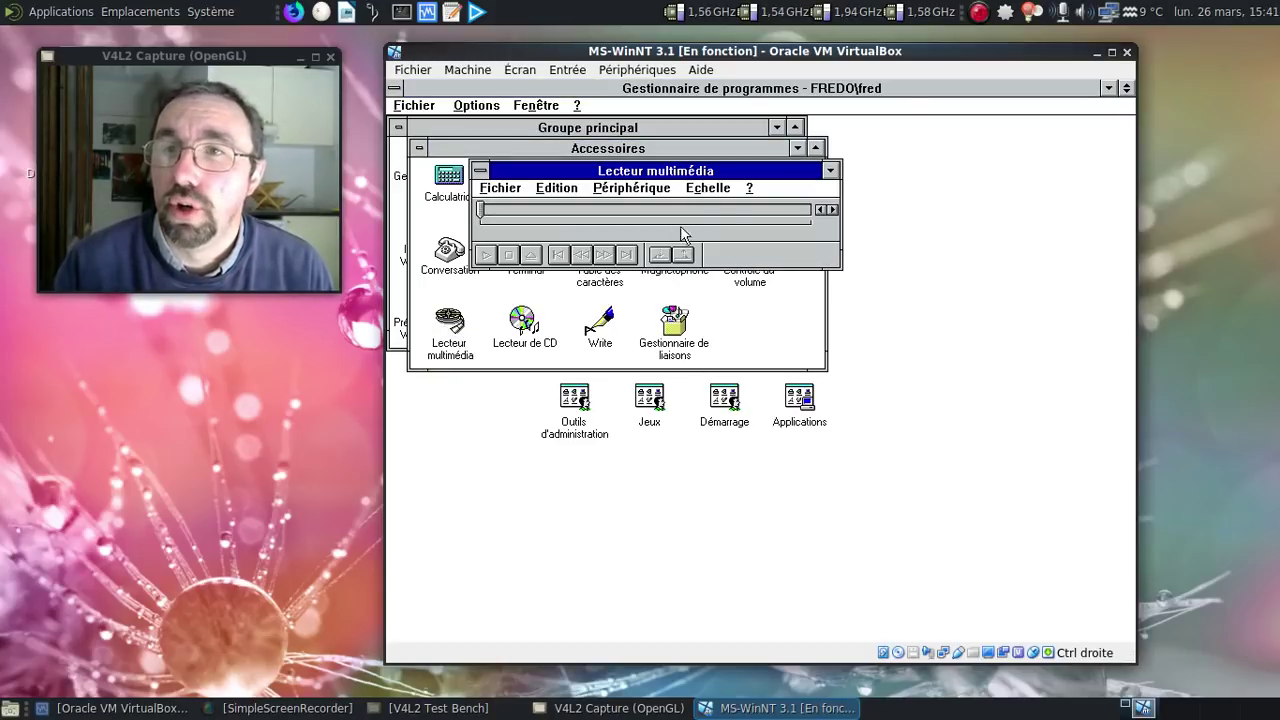
left_click(749, 190)
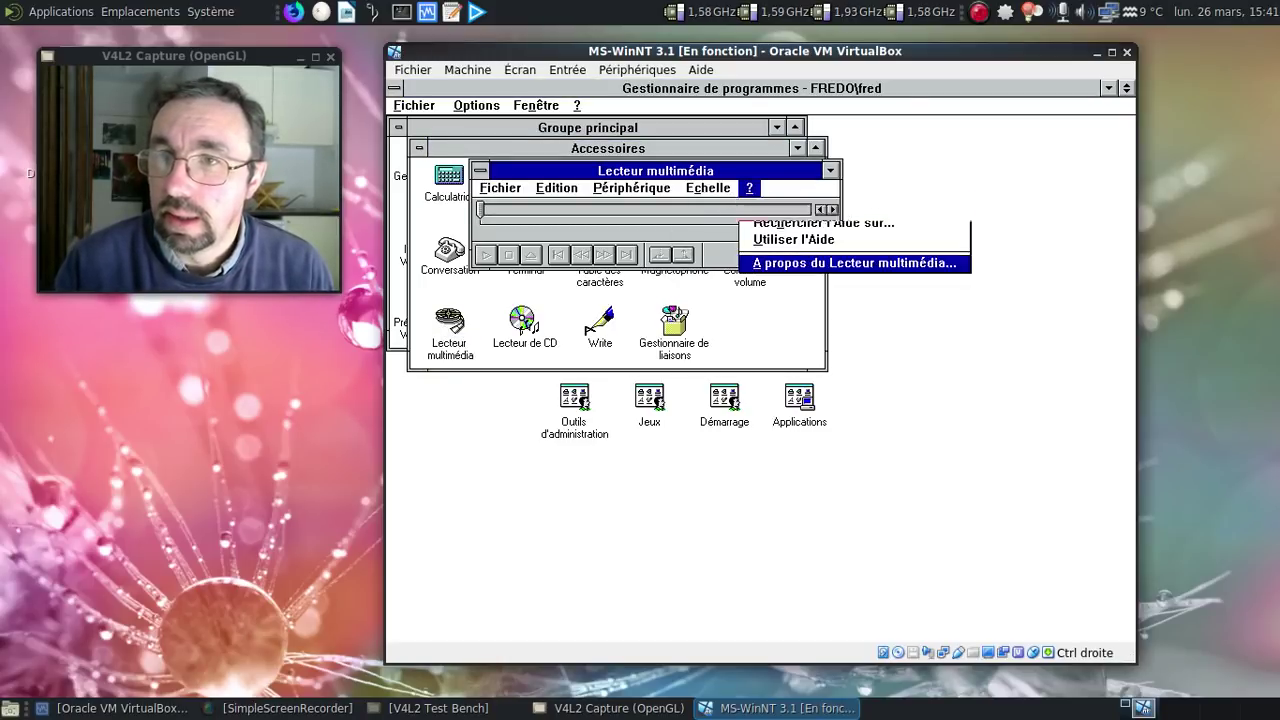
left_click(755, 265)
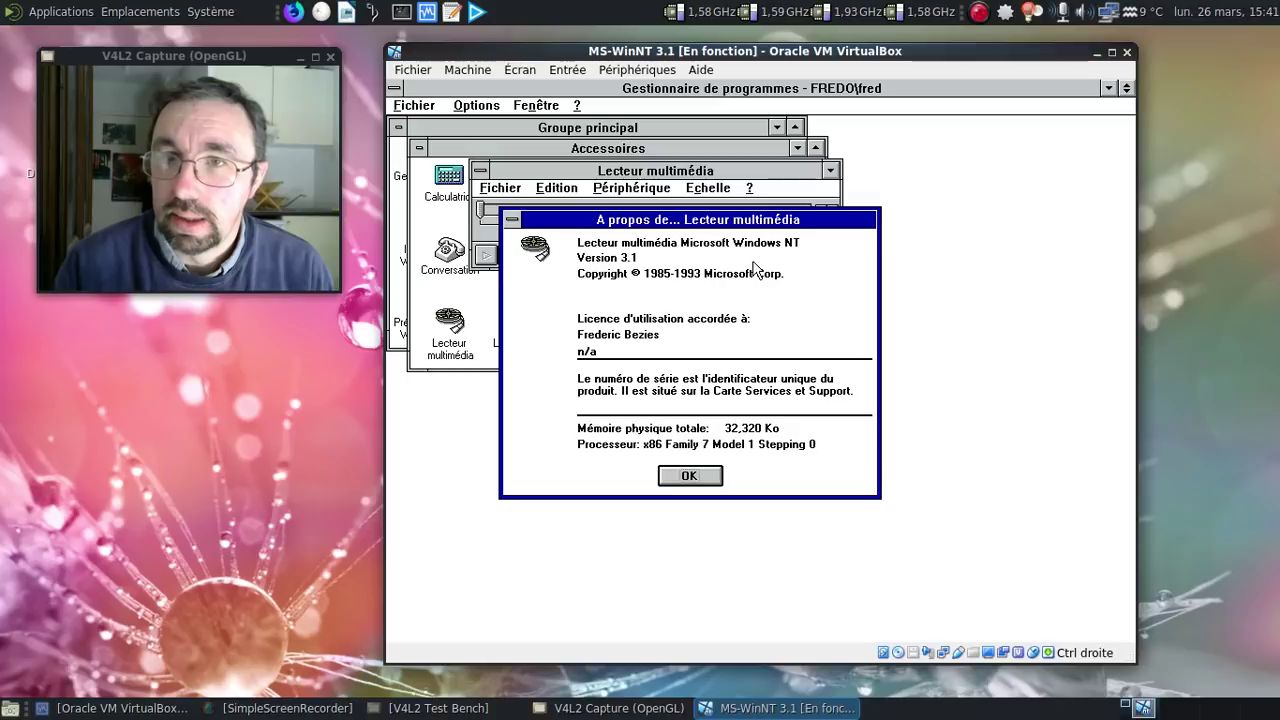
left_click(689, 476)
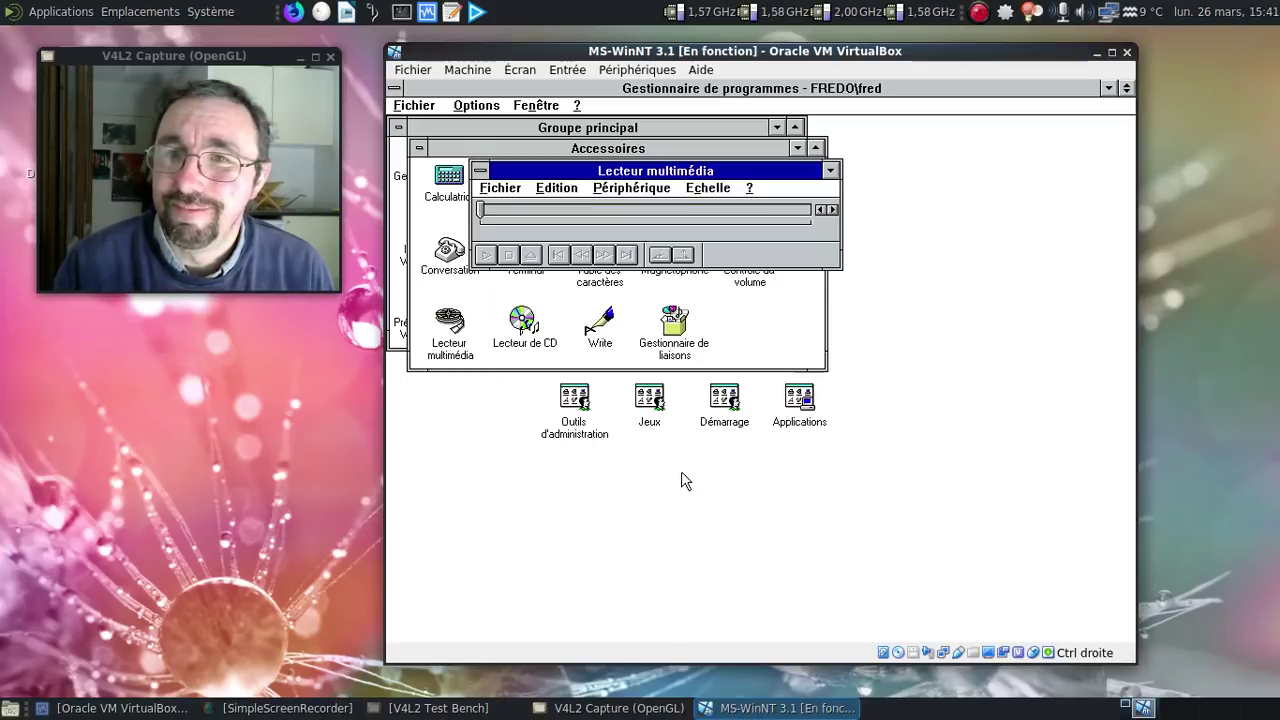
left_click(480, 171)
left_click(480, 171)
left_click(421, 150)
left_click(421, 150)
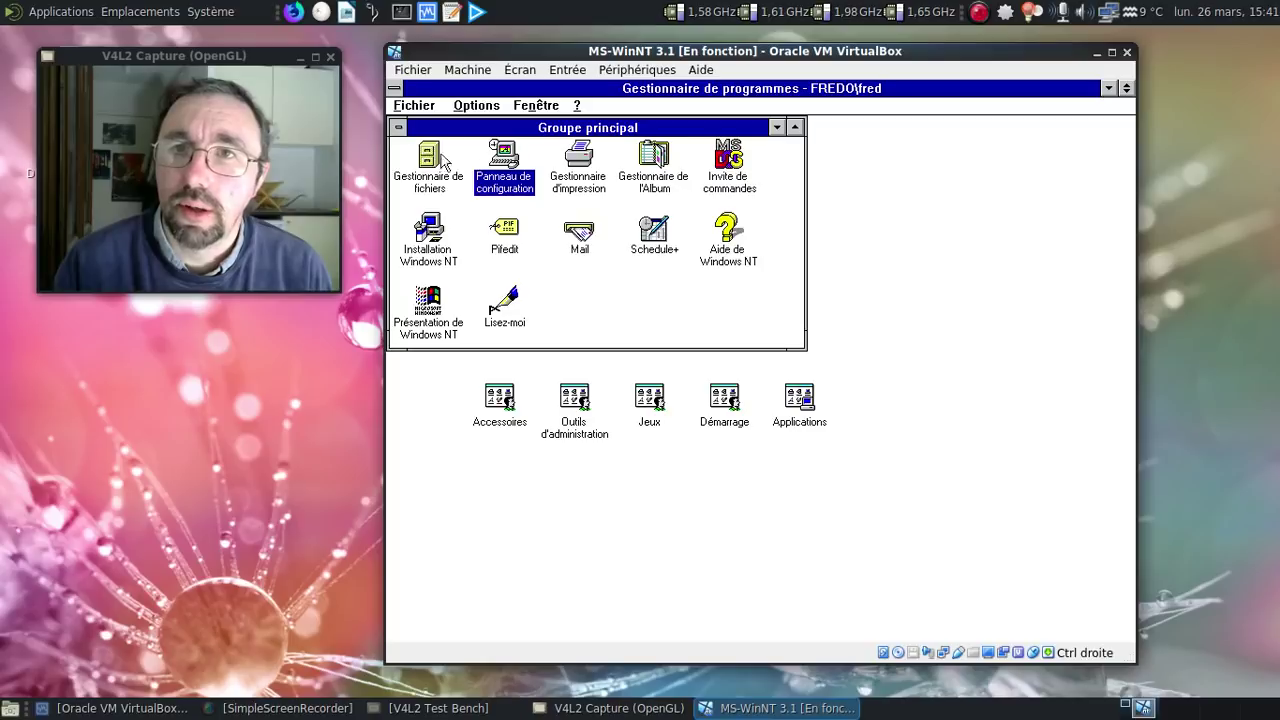
Step: View the About information of the Gestionnaire de programmes twice, dismissing it each time
left_click(577, 106)
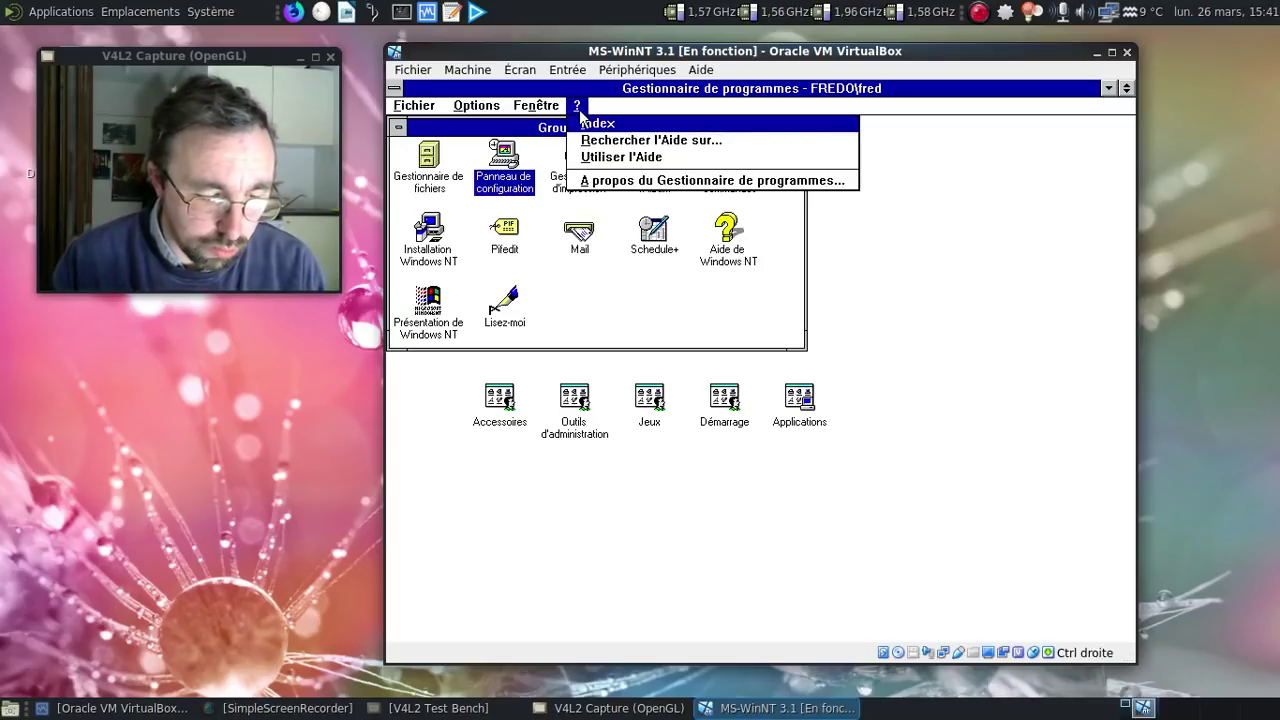
left_click(578, 107)
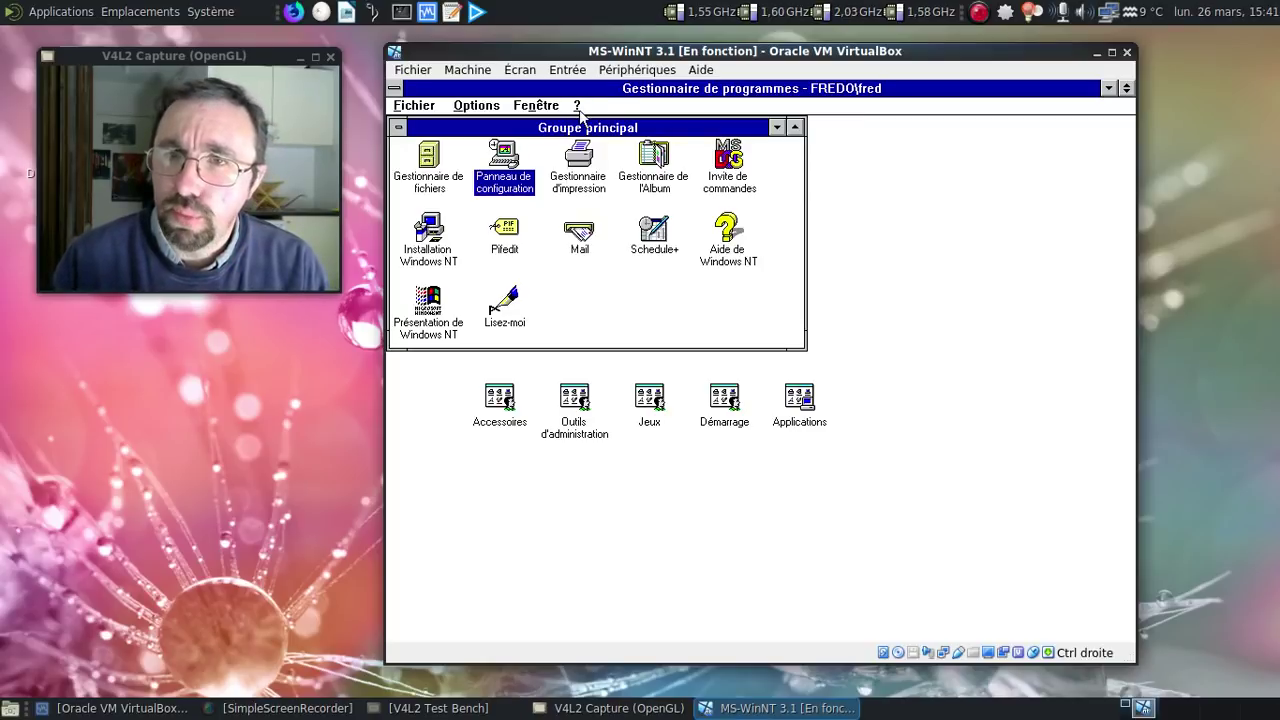
left_click(578, 107)
left_click(619, 182)
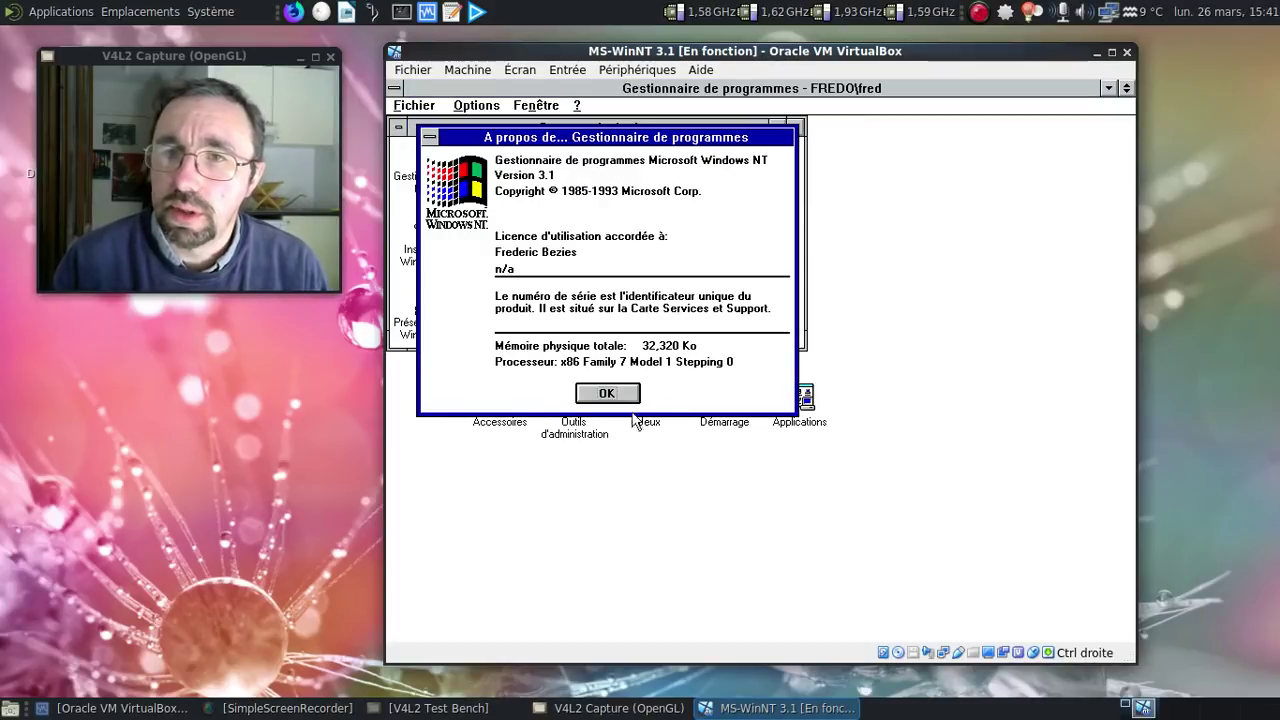
left_click(610, 394)
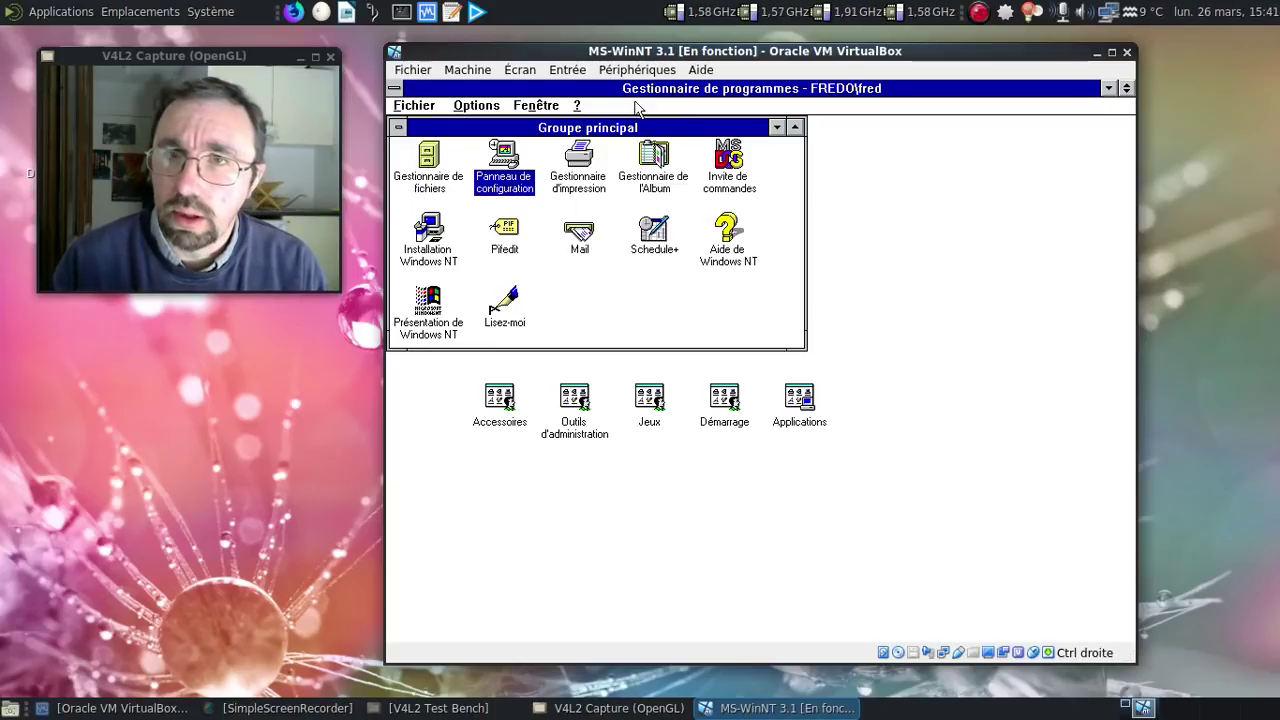
left_click(577, 105)
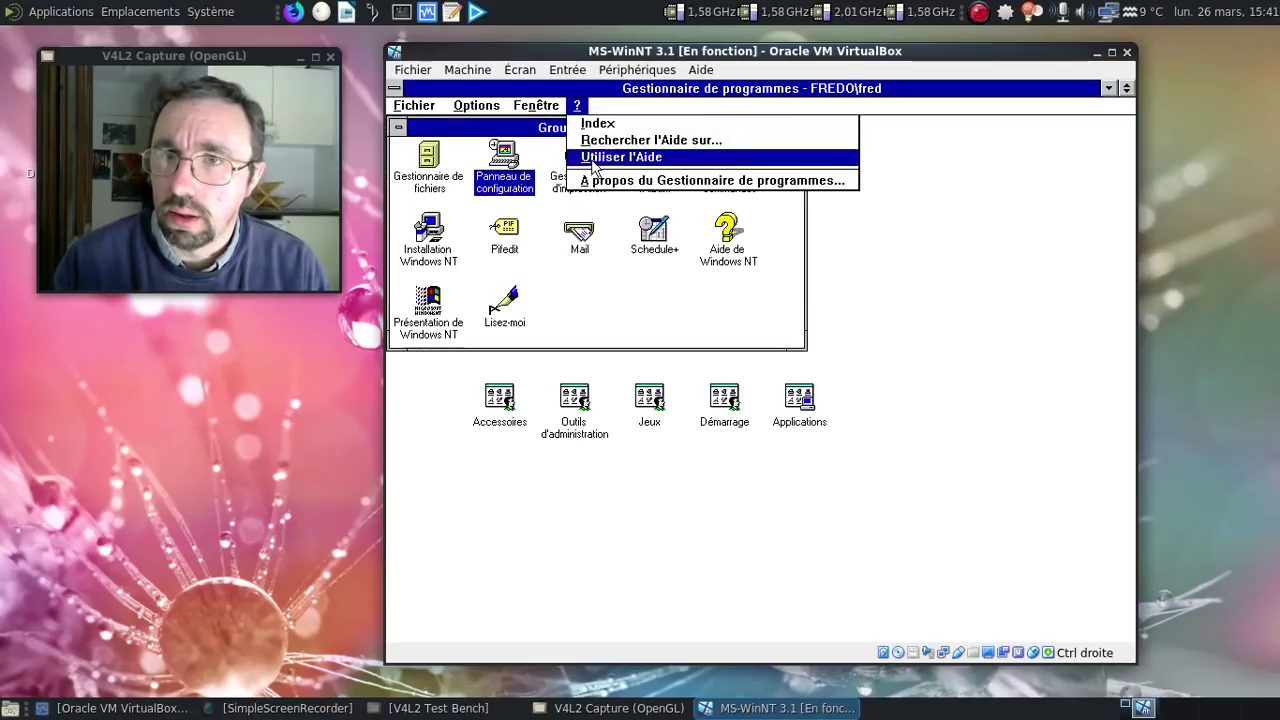
left_click(601, 183)
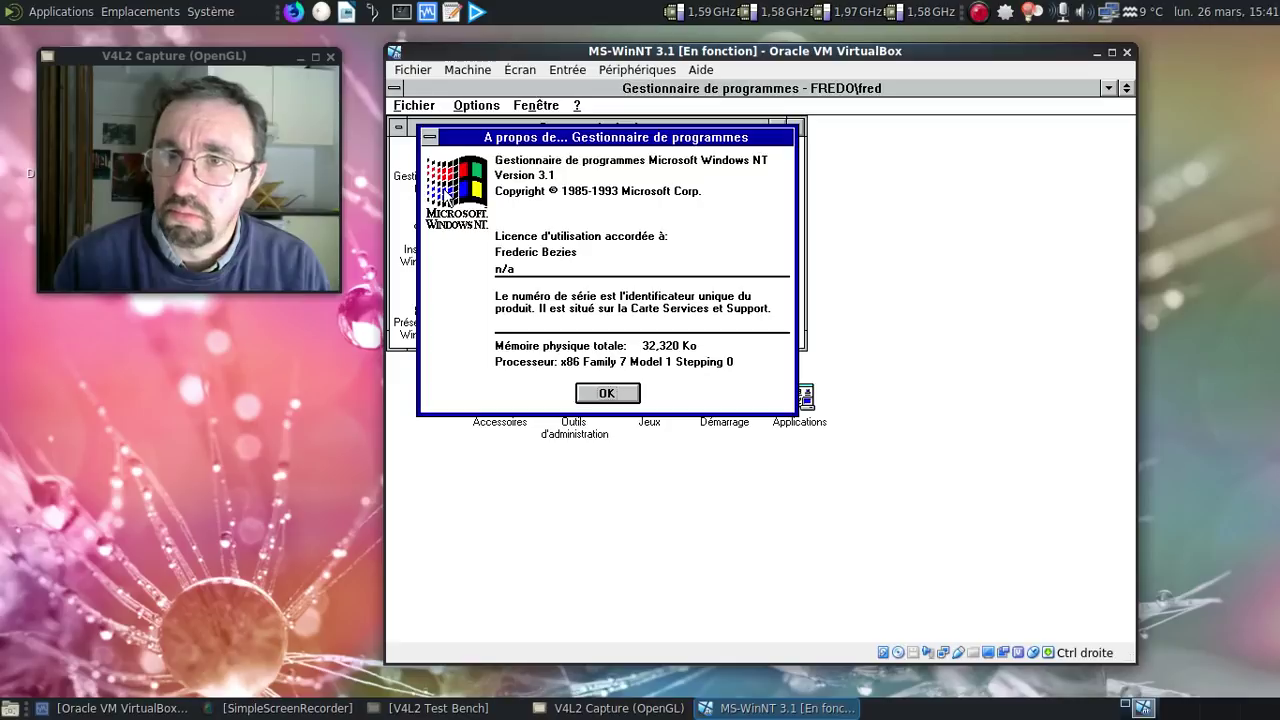
left_click(620, 393)
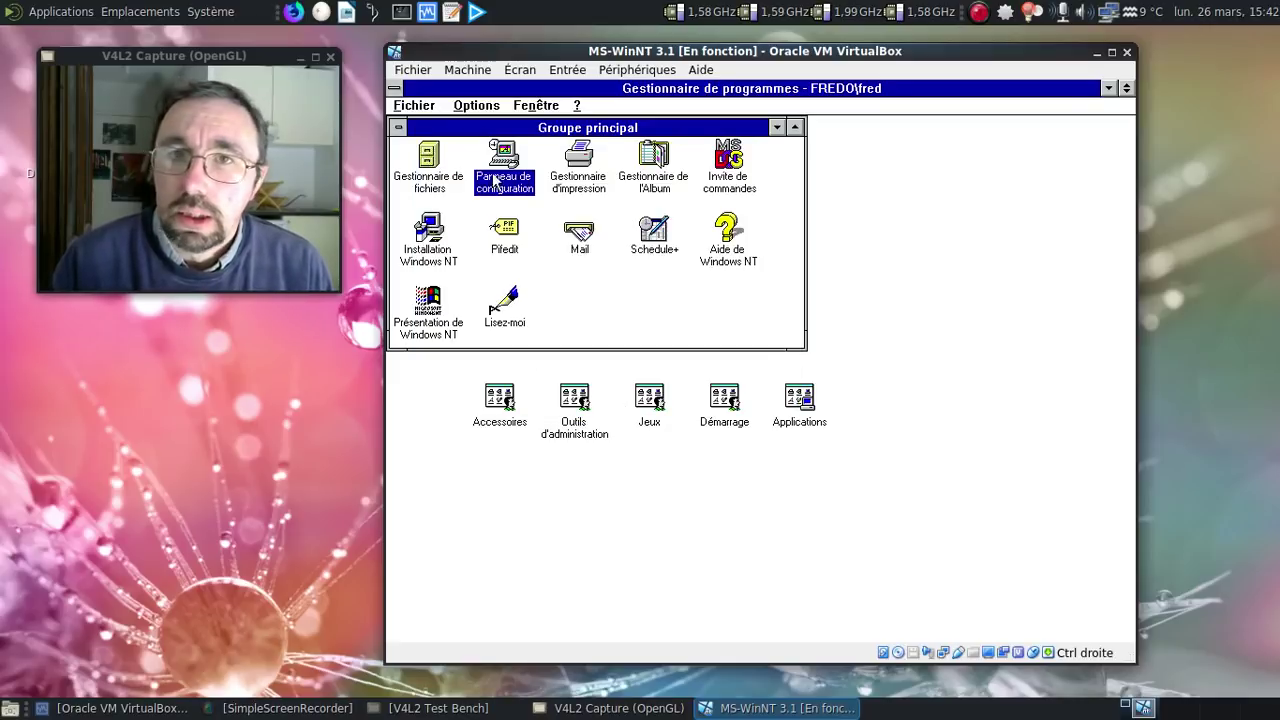
Step: Open Aide de Windows NT, cancel the Extraire search dialog and open the Glossaire Windows NT
double_click(705, 245)
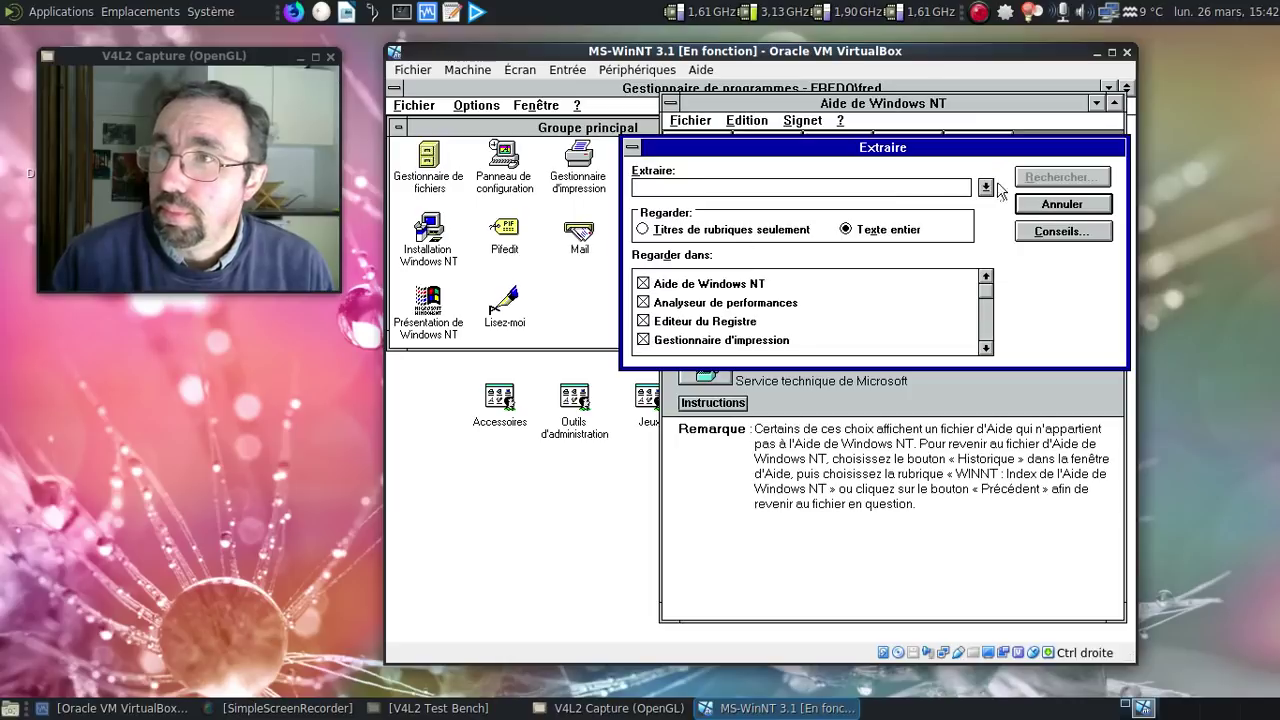
left_click(1048, 206)
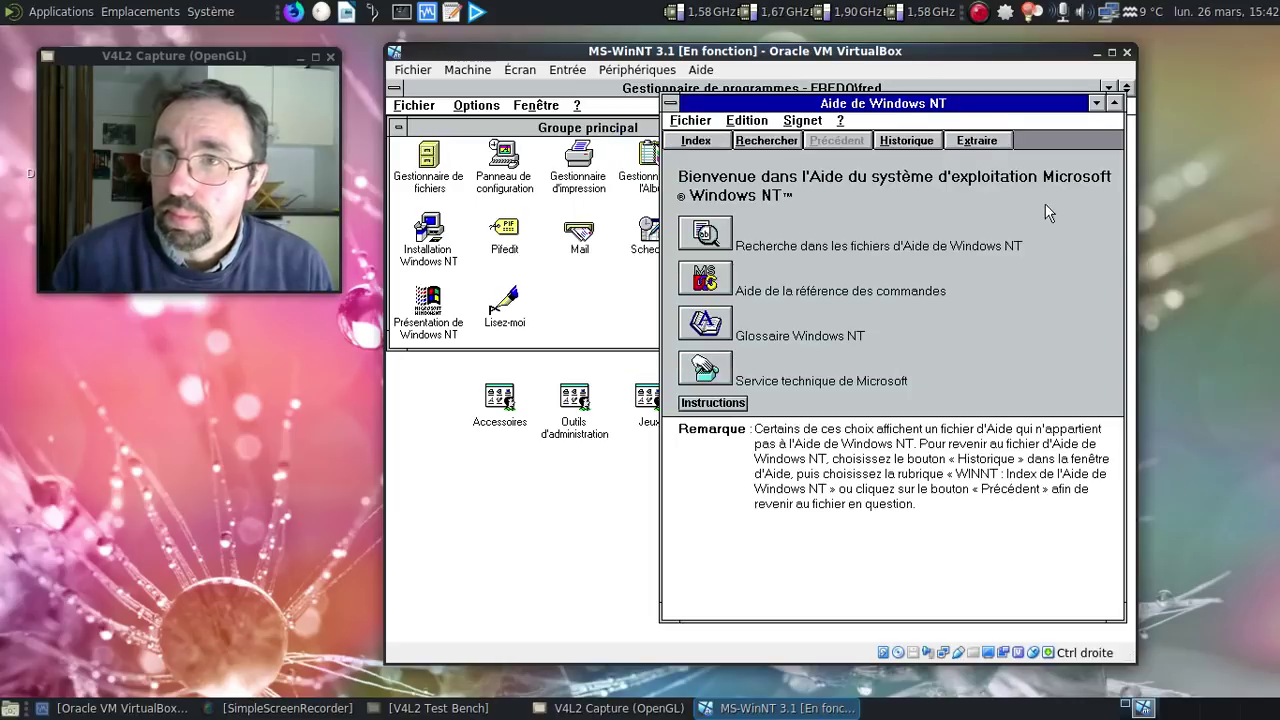
left_click(710, 328)
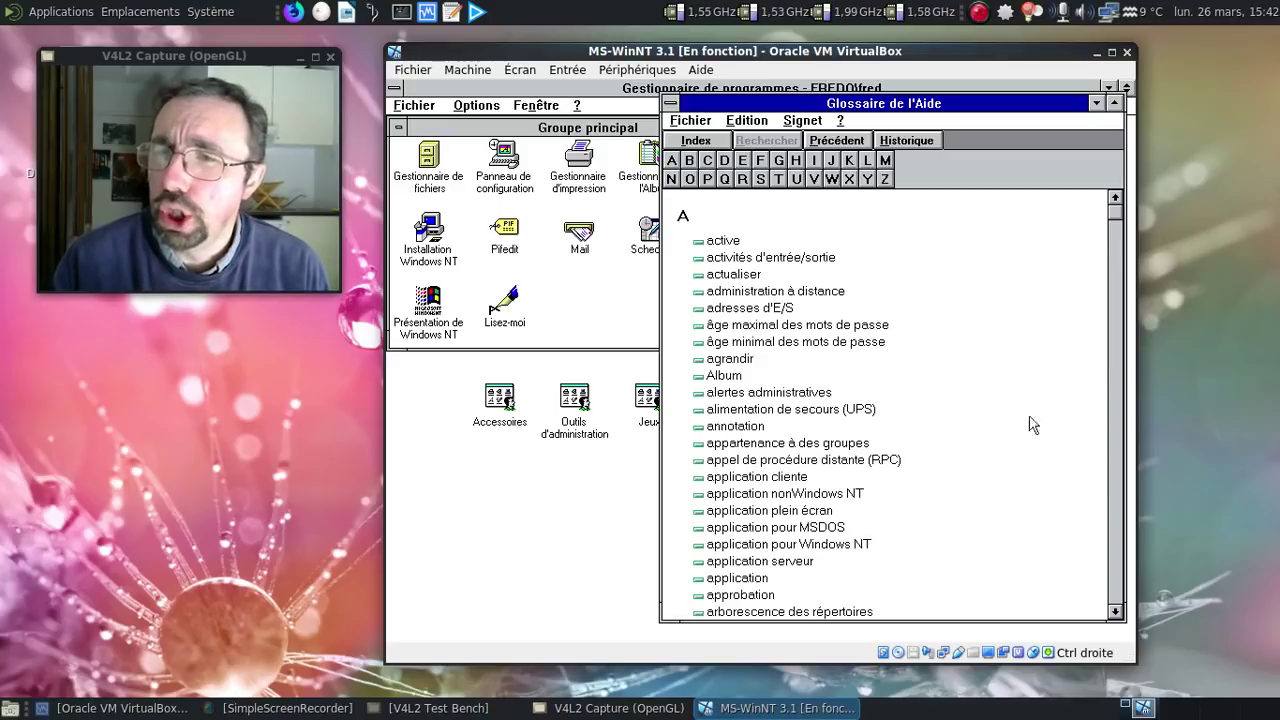
Step: Read the glossary definitions of Windows NT, non-Windows NT and MSDOS applications under A, briefly checking the O section
left_click(816, 496)
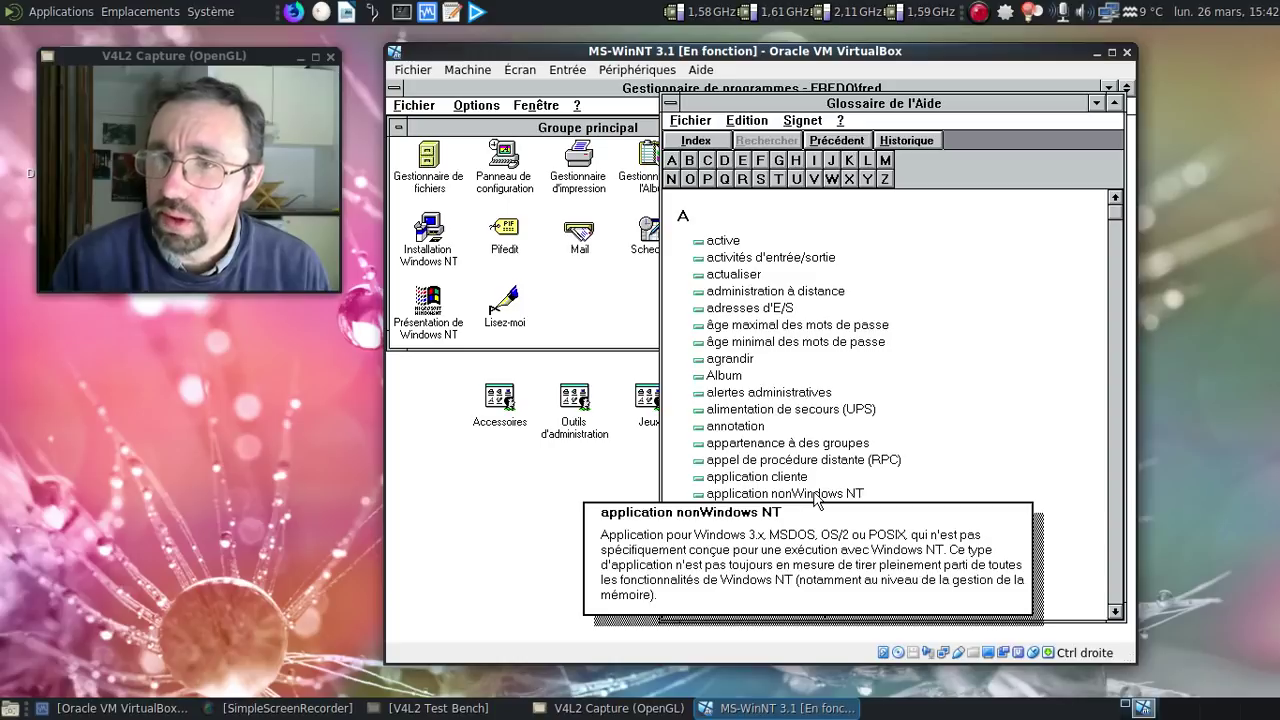
left_click(953, 427)
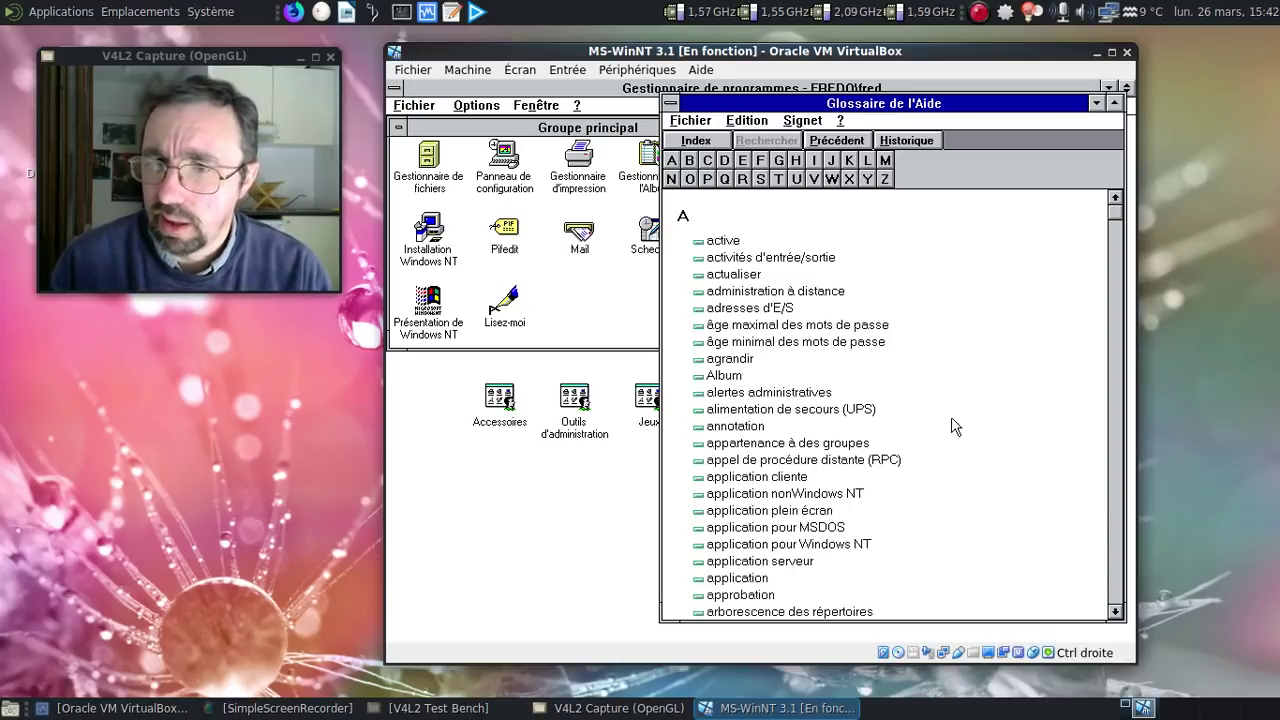
left_click(689, 179)
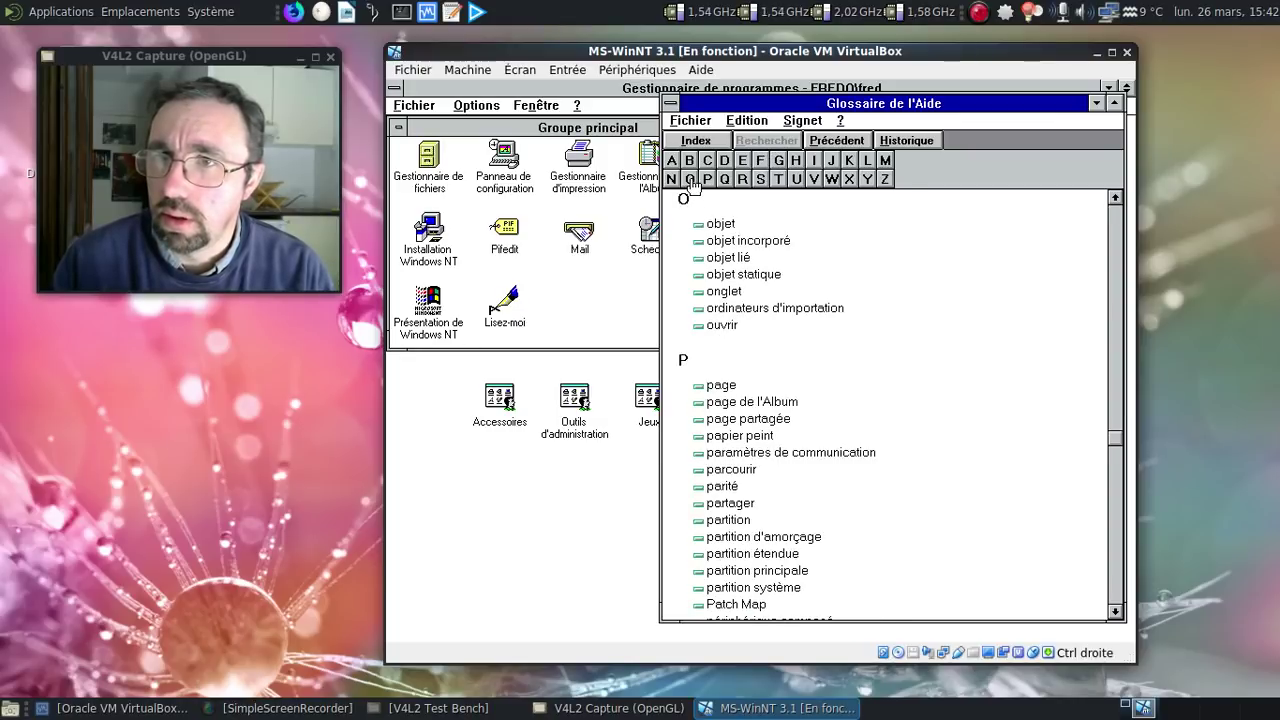
left_click(672, 161)
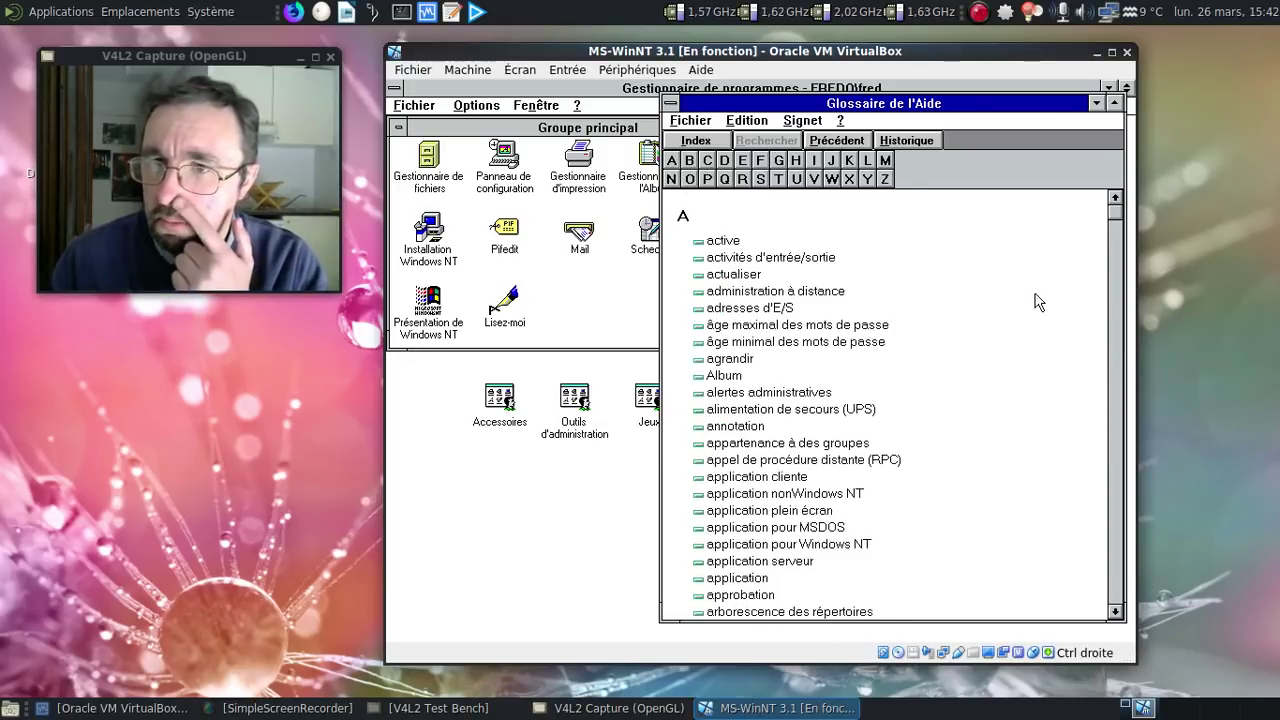
left_click(801, 528)
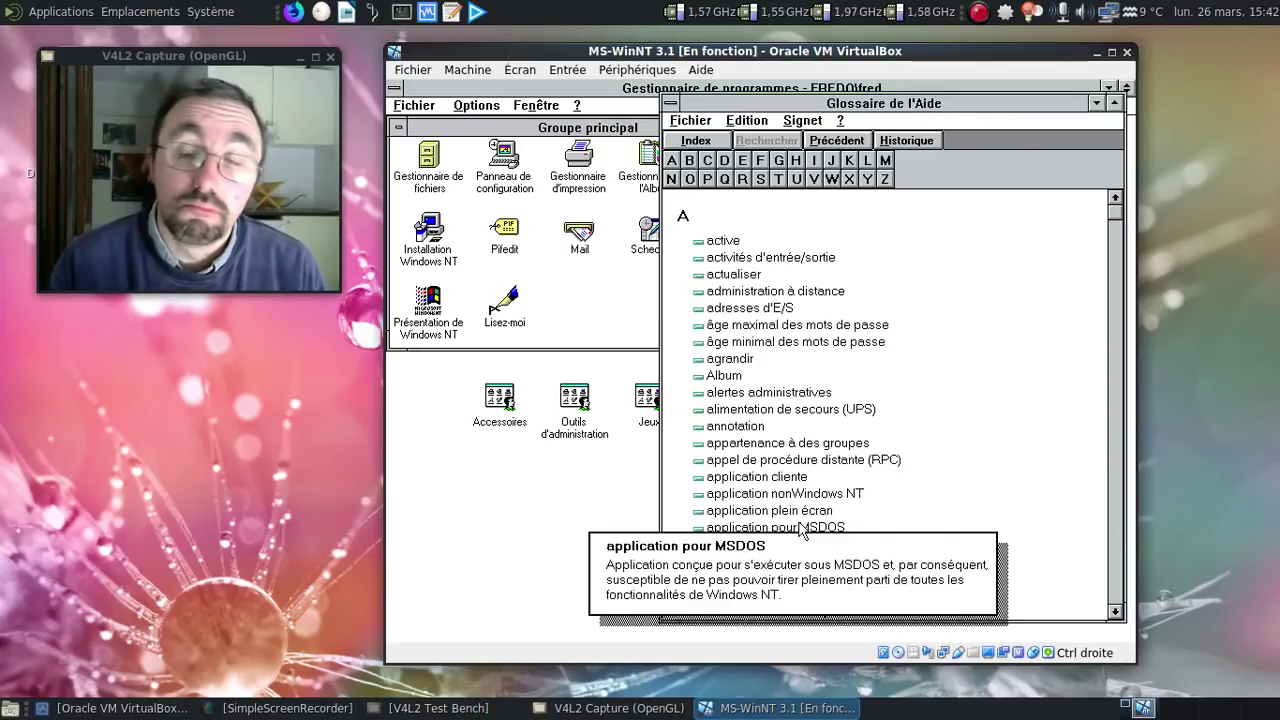
left_click(968, 500)
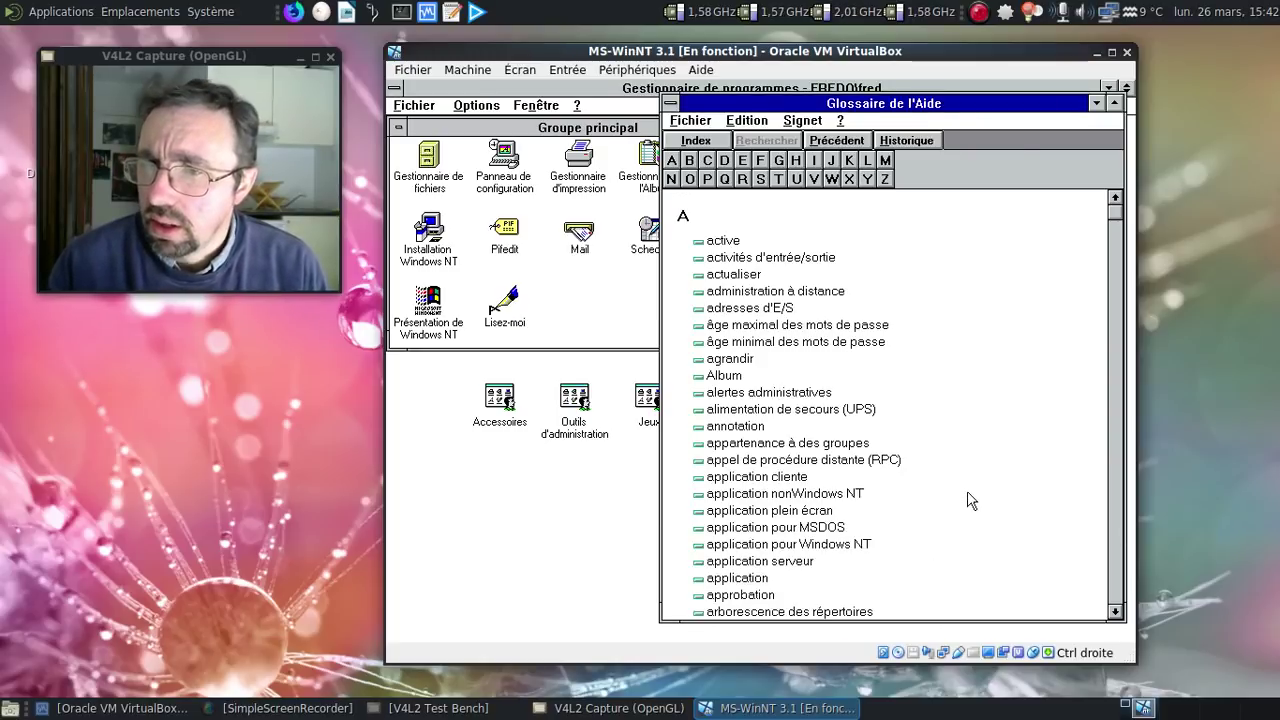
left_click(849, 551)
left_click(1021, 549)
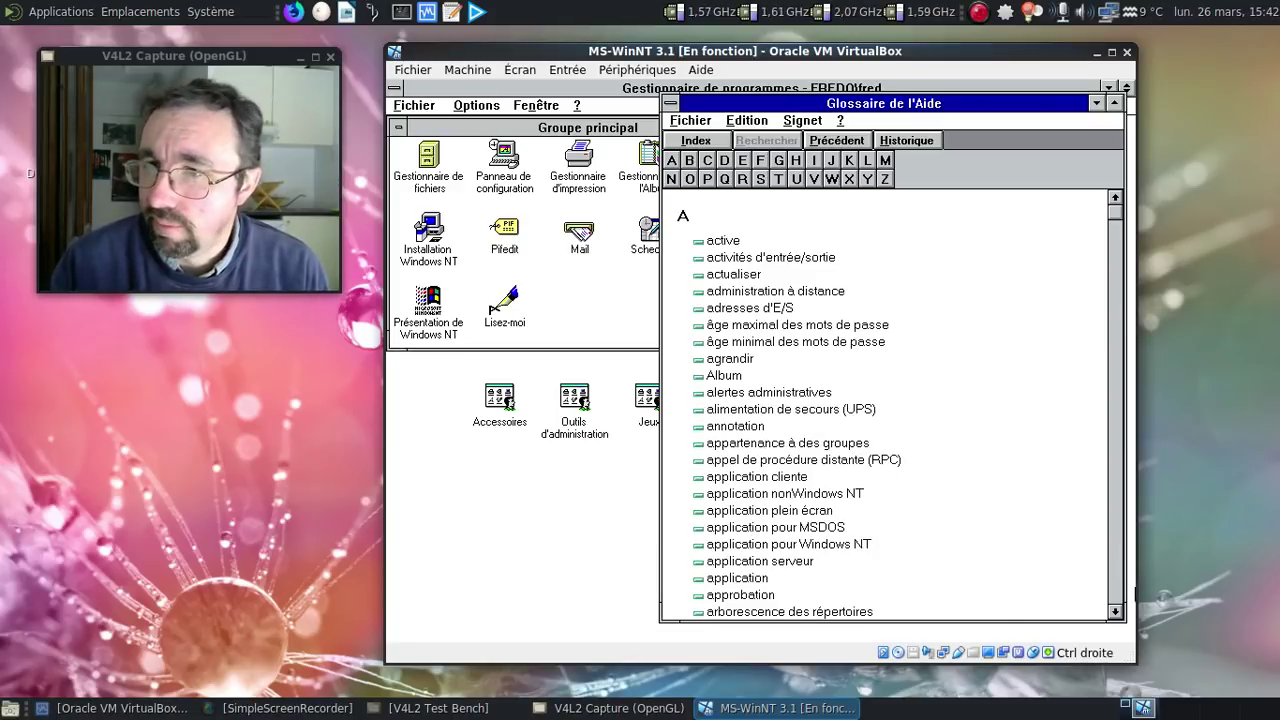
Step: Browse the glossary from A through to the D entries and read the definition of DDE
left_click(1115, 611)
left_click(1115, 611)
left_click(1115, 611)
left_click(1115, 611)
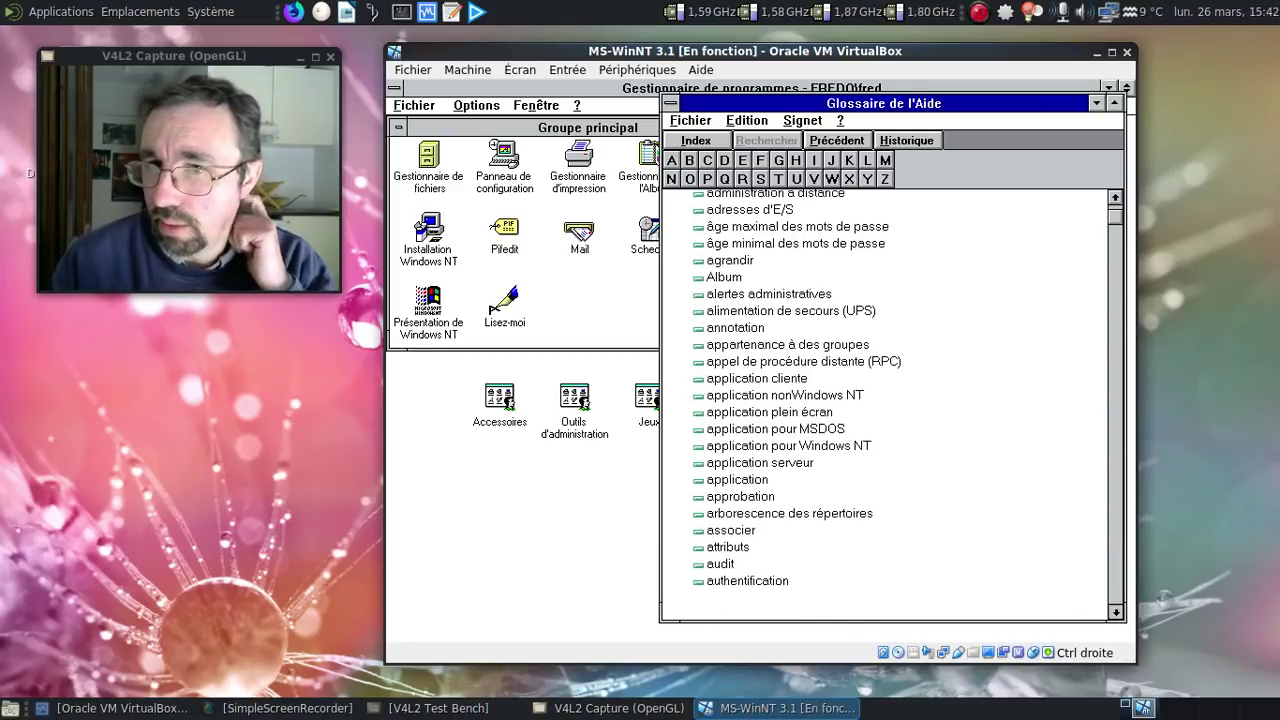
left_click(1115, 611)
left_click(1115, 611)
left_click(1115, 611)
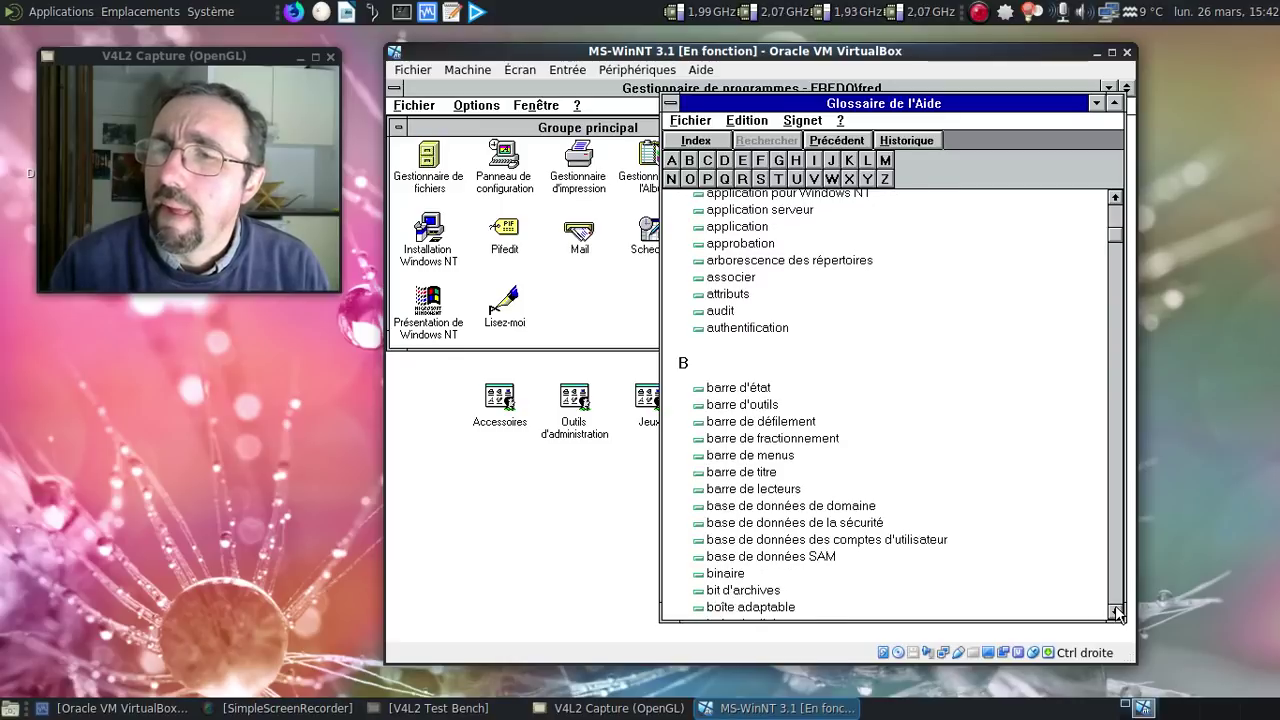
left_click(1115, 611)
left_click(1115, 611)
left_click(1115, 611)
left_click(1115, 611)
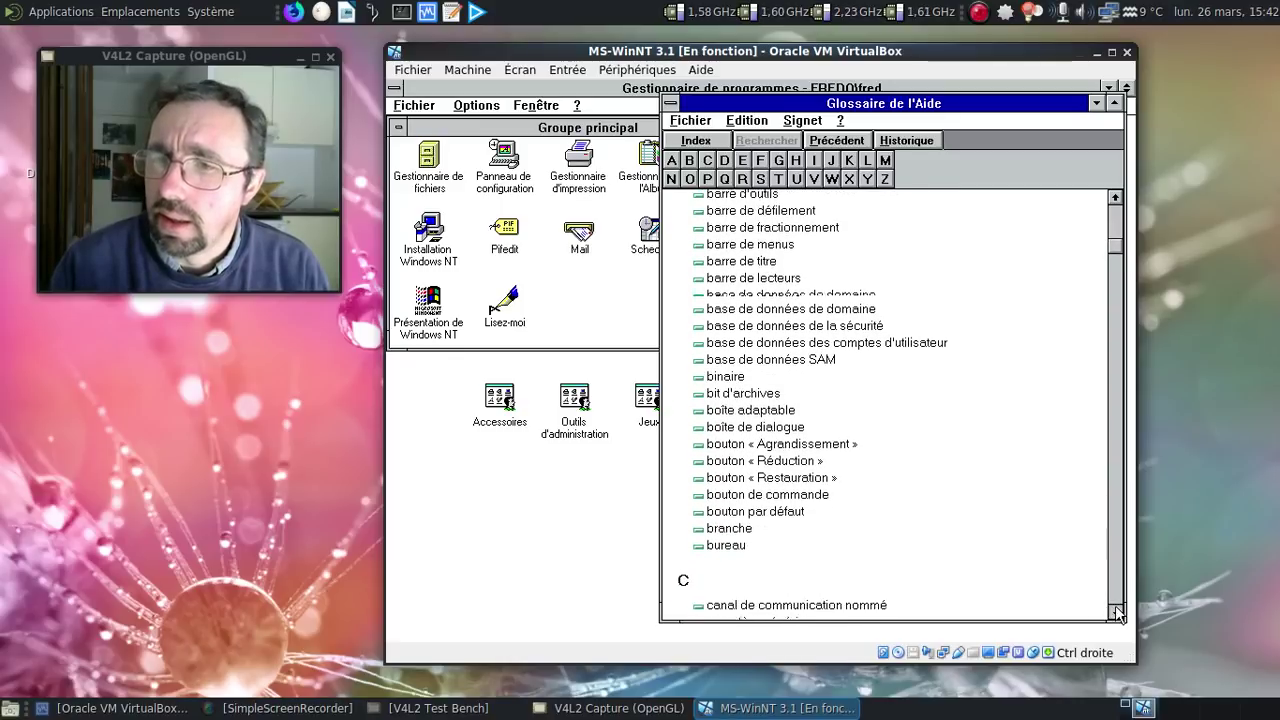
left_click(1115, 611)
left_click(1115, 611)
left_click(1115, 611)
left_click_drag(1115, 611, 1115, 611)
left_click(720, 268)
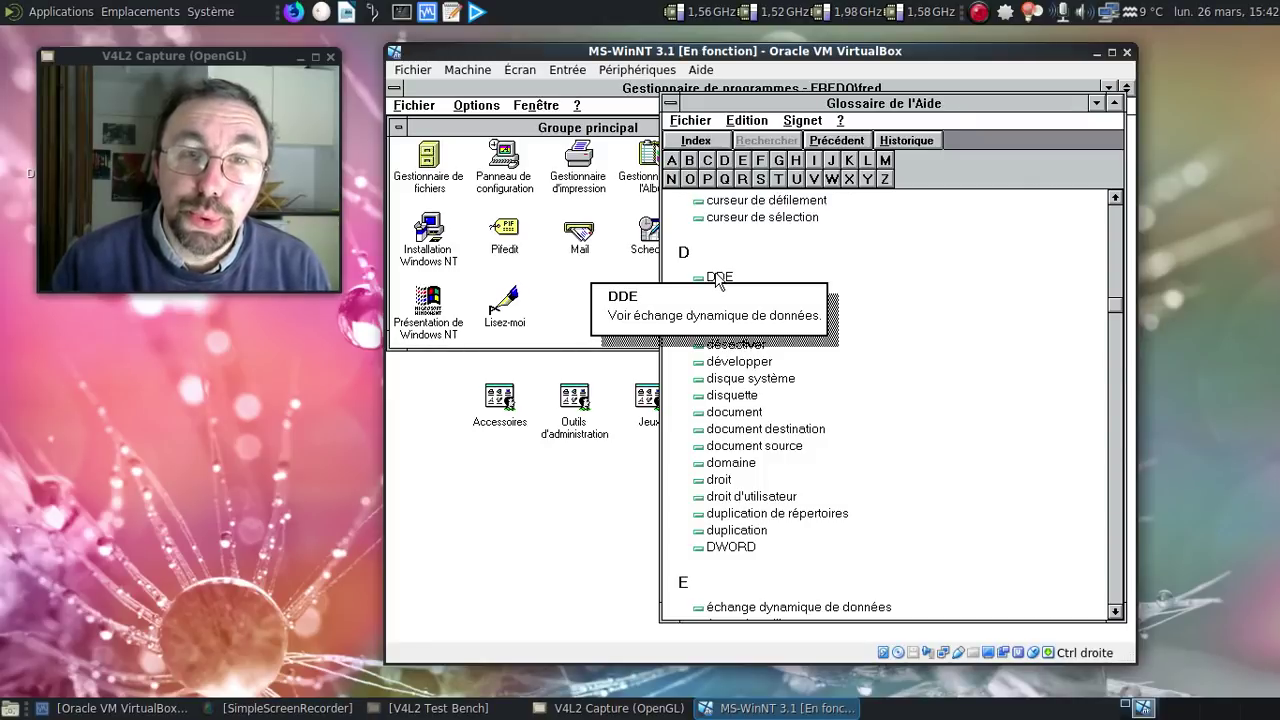
left_click(1046, 298)
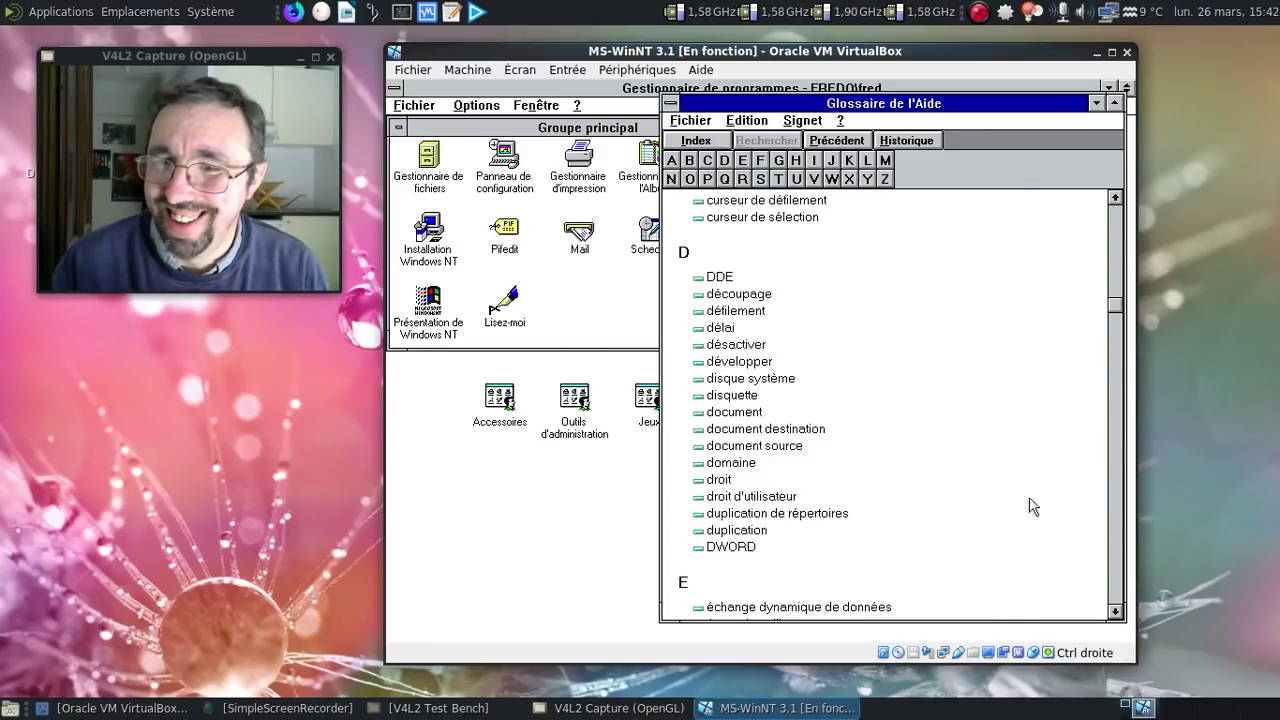
Step: Read the glossary definition of "échange dynamique de données" under E and dismiss it
left_click(1115, 611)
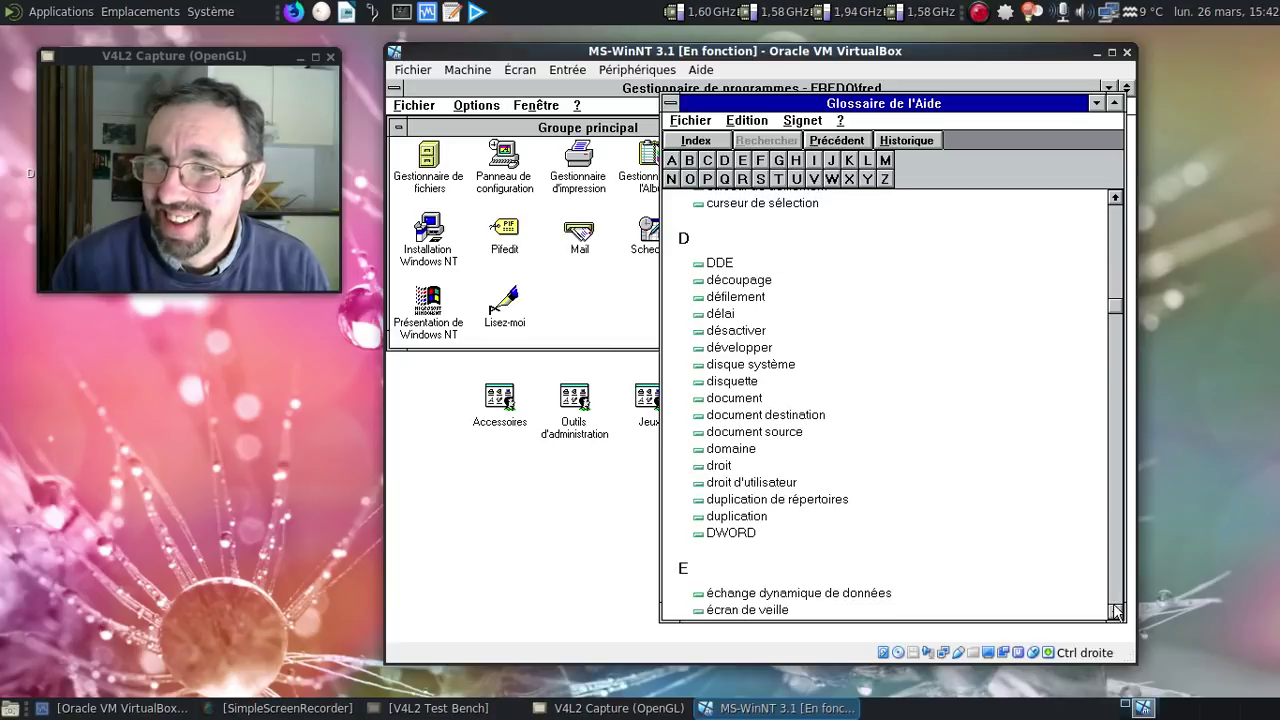
left_click(835, 594)
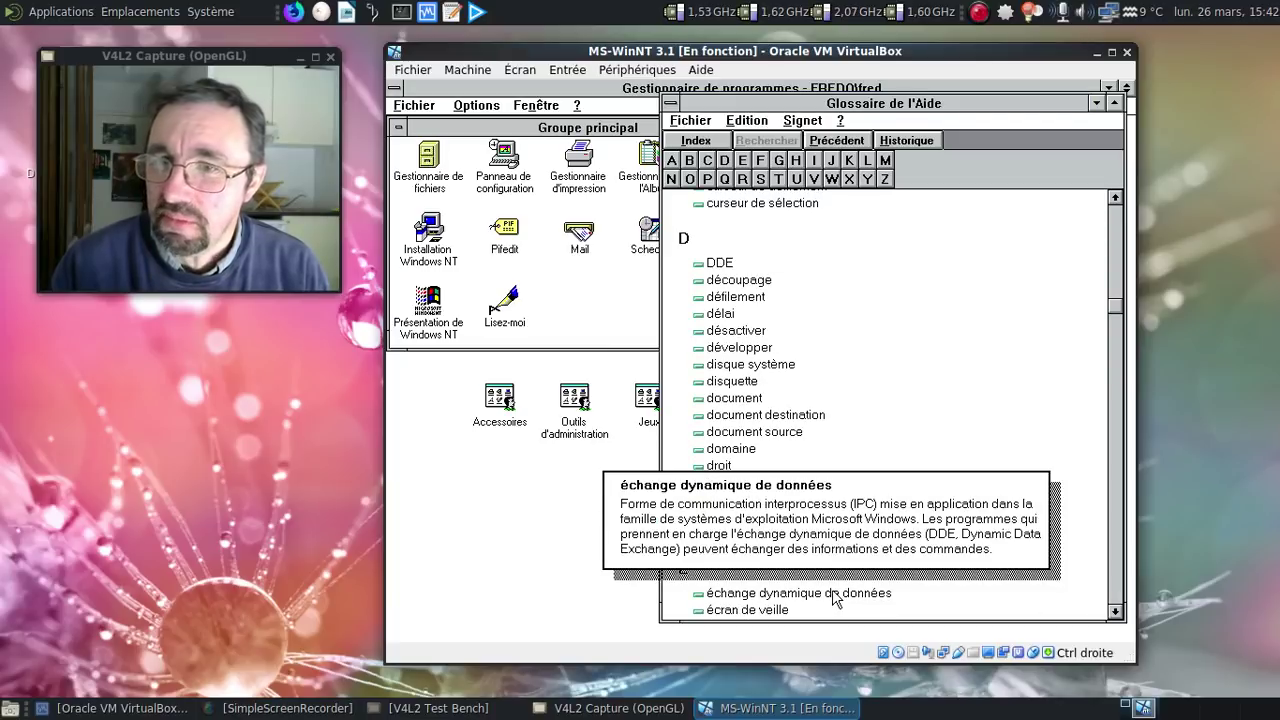
left_click(1045, 327)
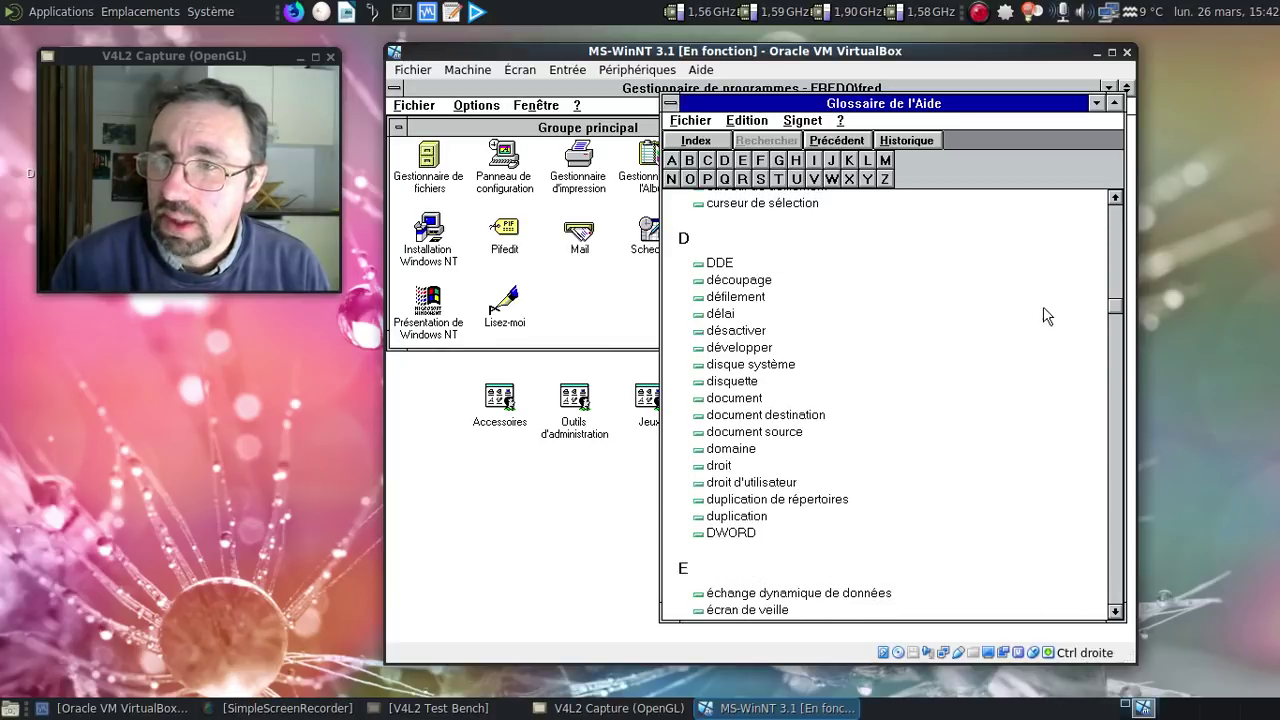
Step: Browse the glossary's E and F entries, read the definition of NTFS under N, and close the help glossary
left_click(1116, 611)
left_click(1116, 611)
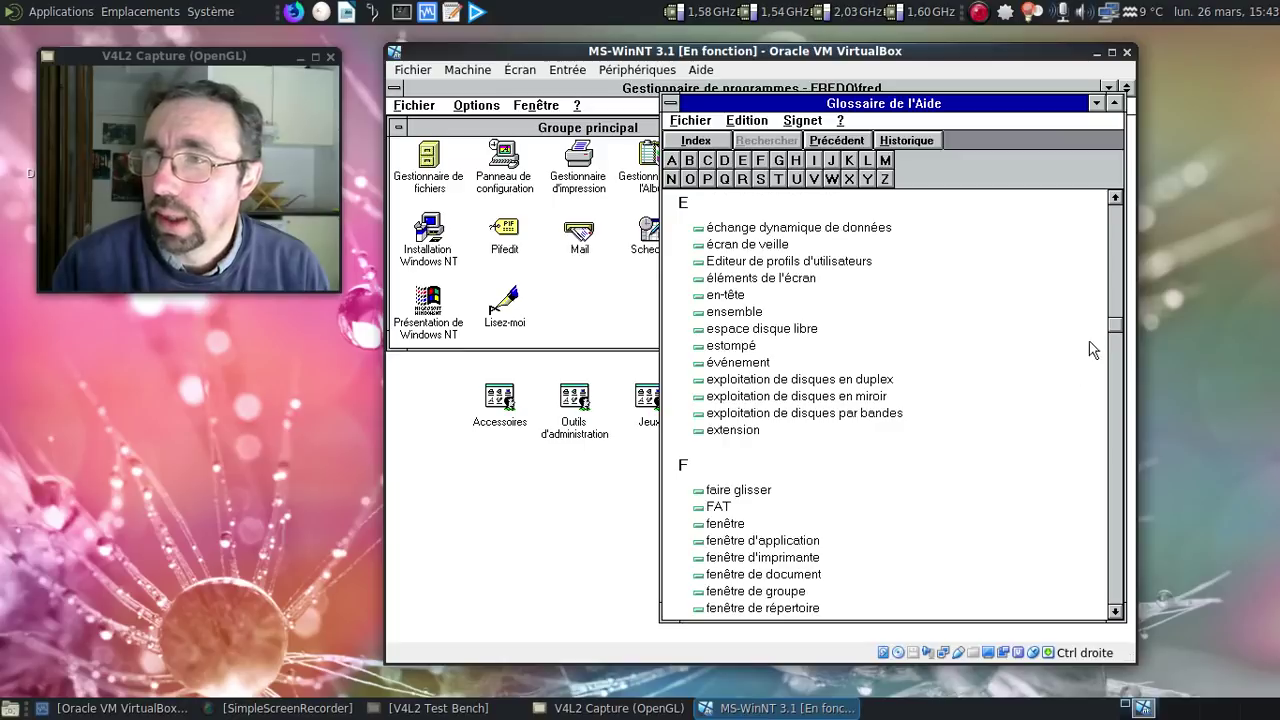
left_click(671, 179)
left_click(713, 362)
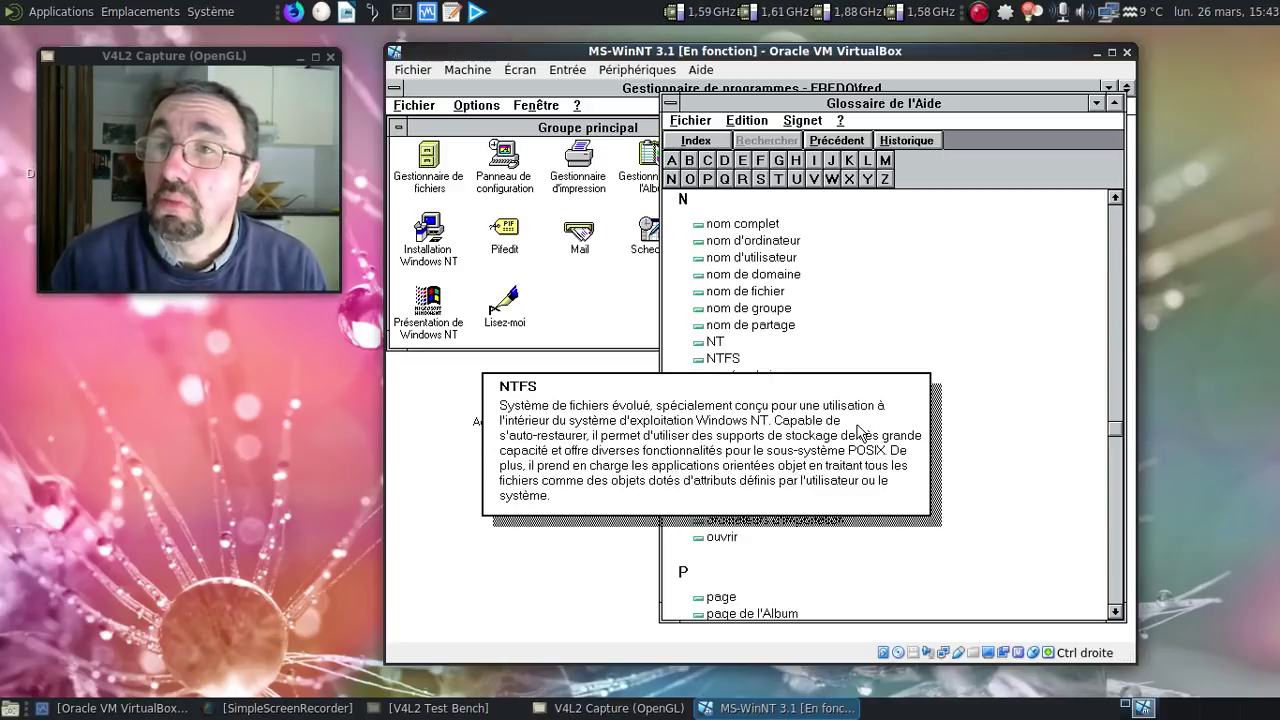
left_click(674, 102)
double_click(671, 103)
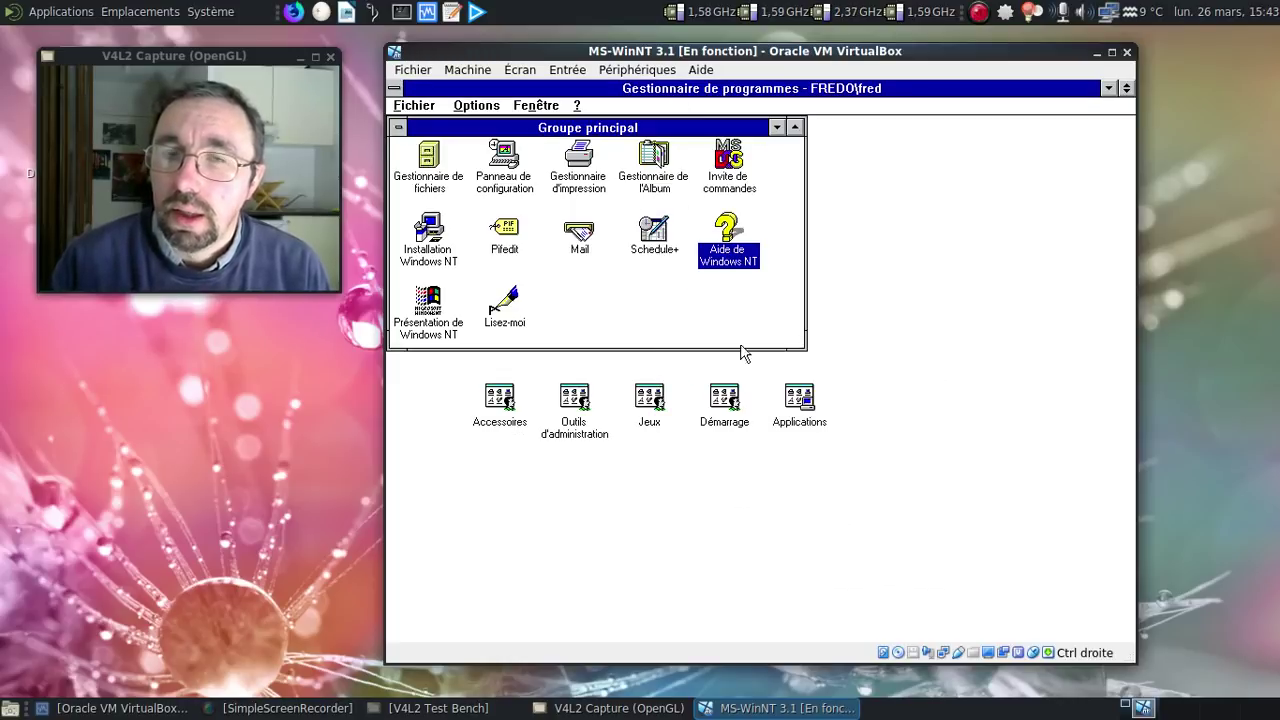
Step: Shut down the Windows NT system without restarting it, and confirm the shutdown
left_click(414, 106)
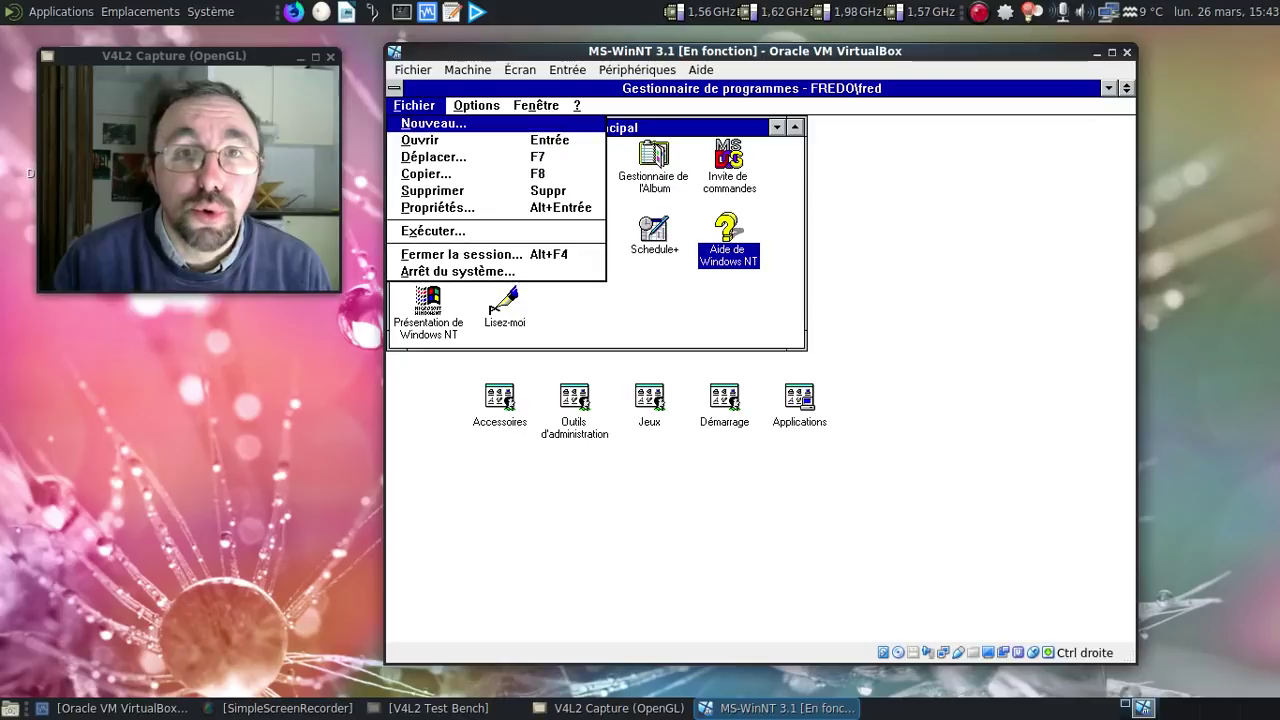
left_click(443, 273)
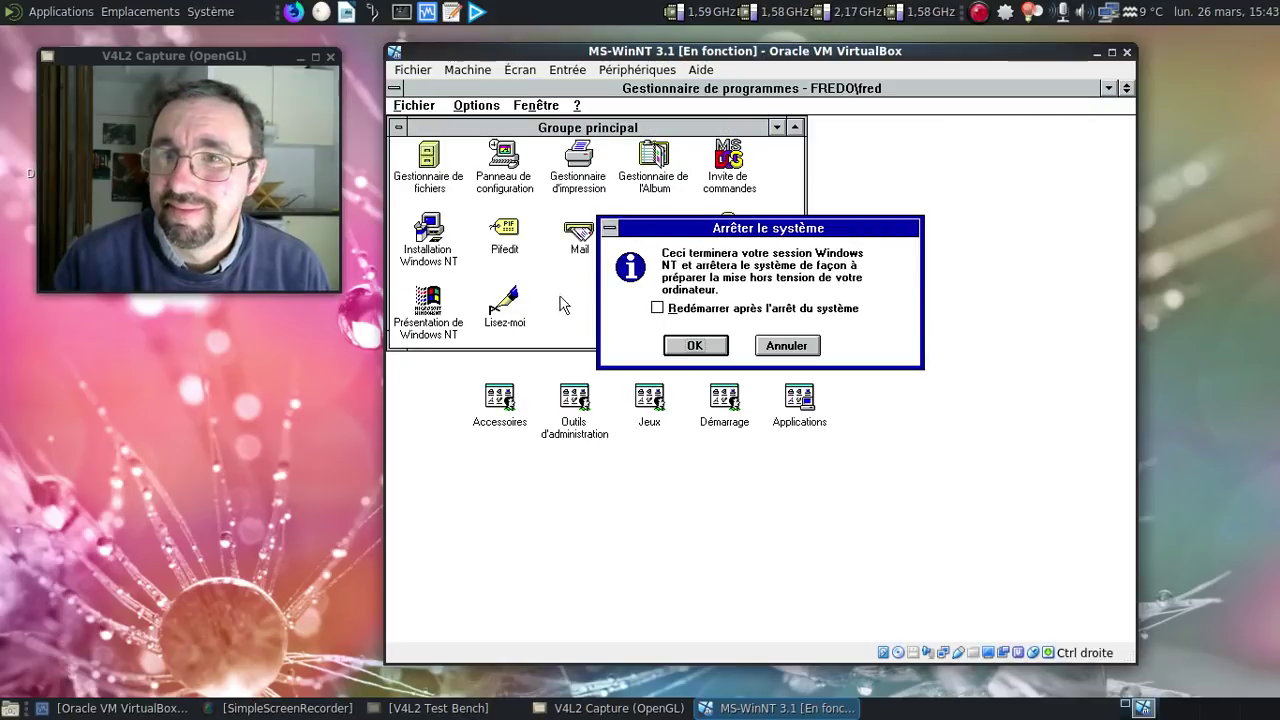
left_click(692, 346)
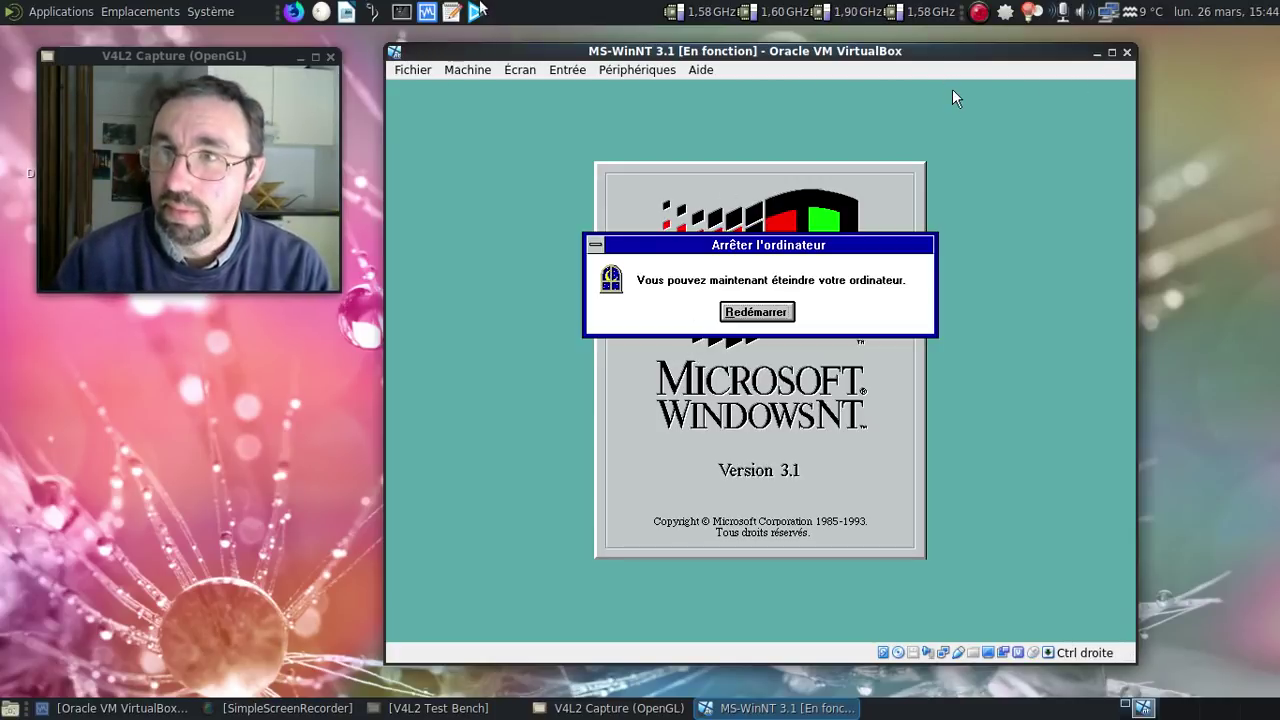
left_click(980, 14)
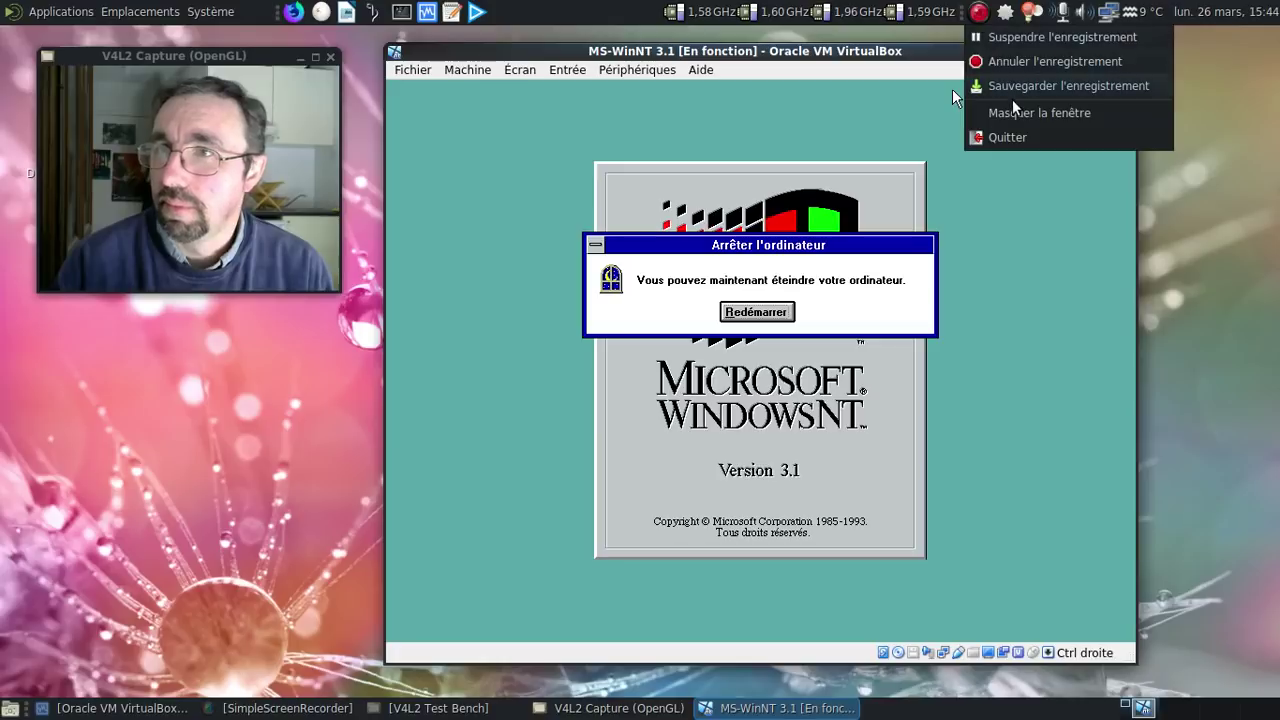